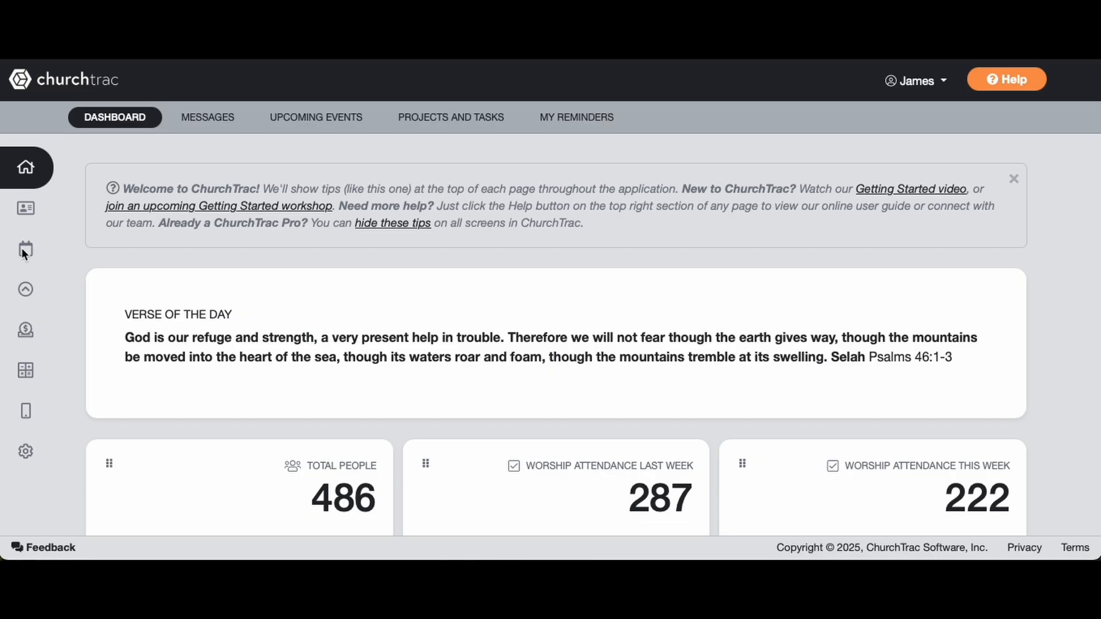
In the events calendar, start a new event on 08/12/2025 titled "Worship Practice" and set it to be published.
mouse_move(29, 253)
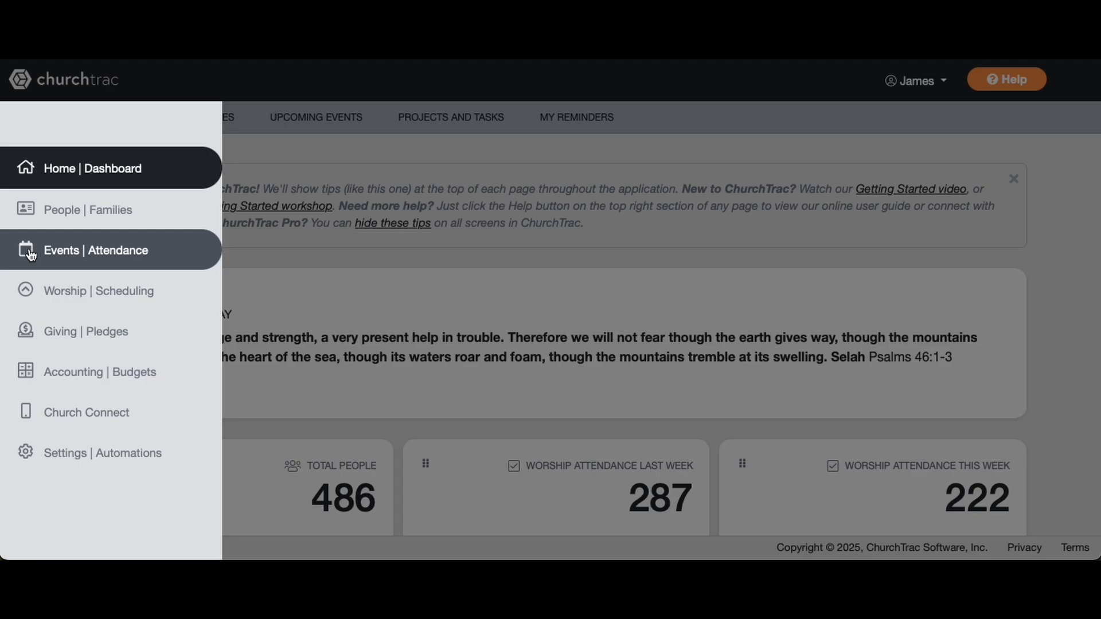
left_click(31, 252)
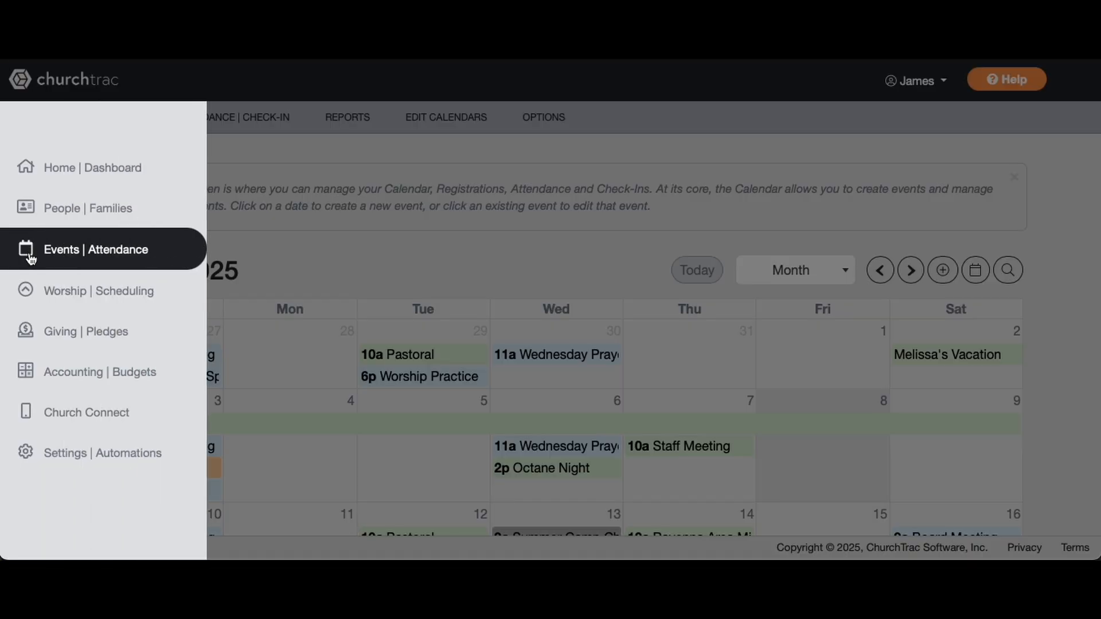
scroll(438, 231, "down", 2)
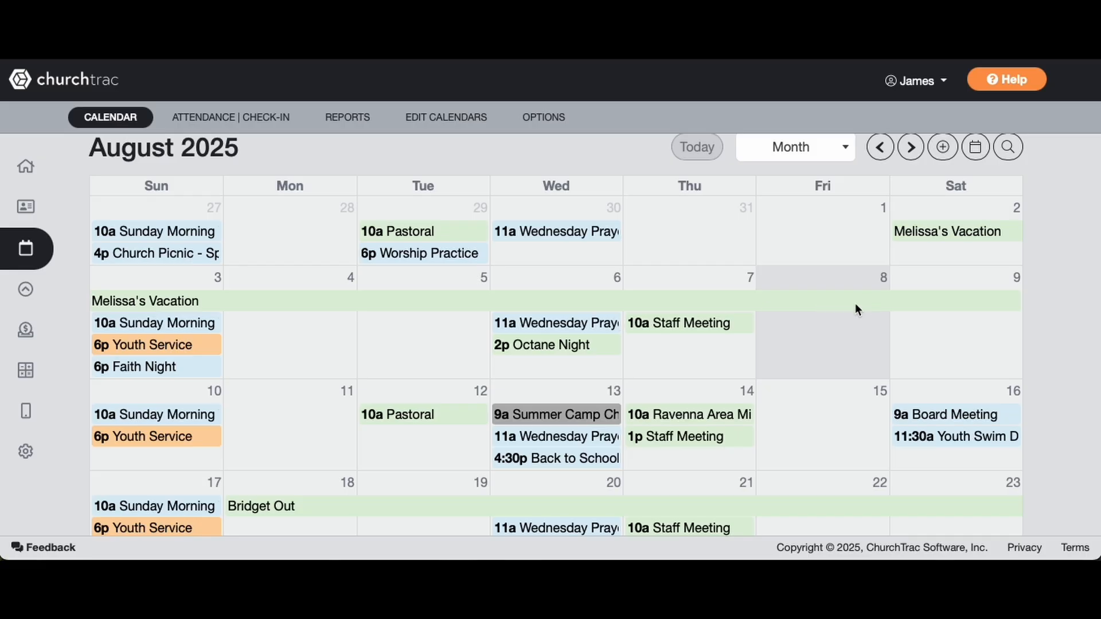
left_click(432, 438)
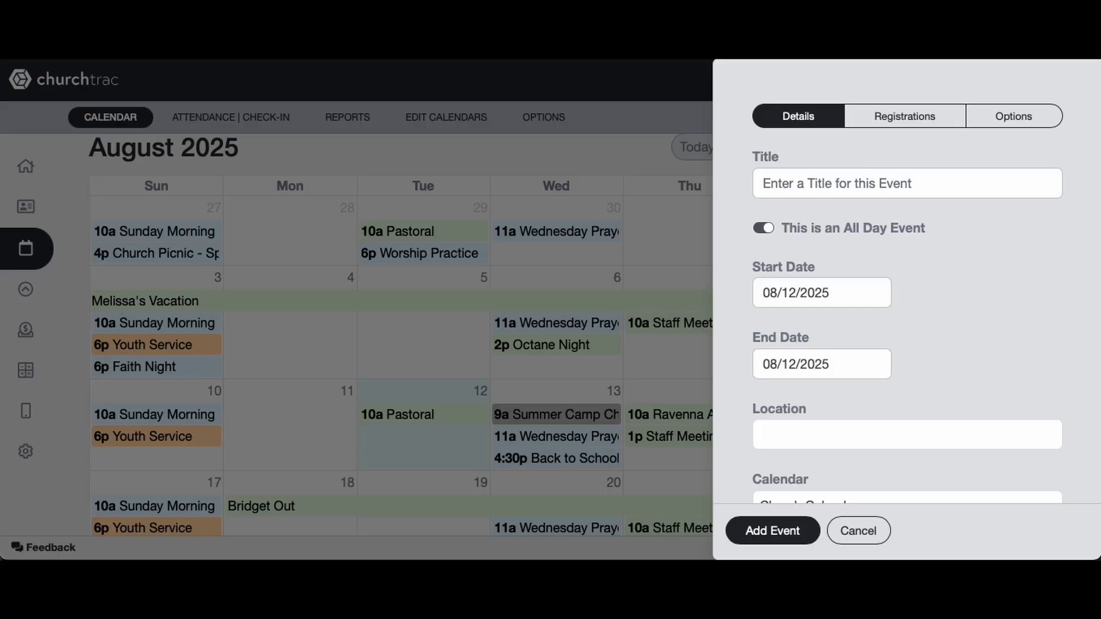
type("Worship Prac")
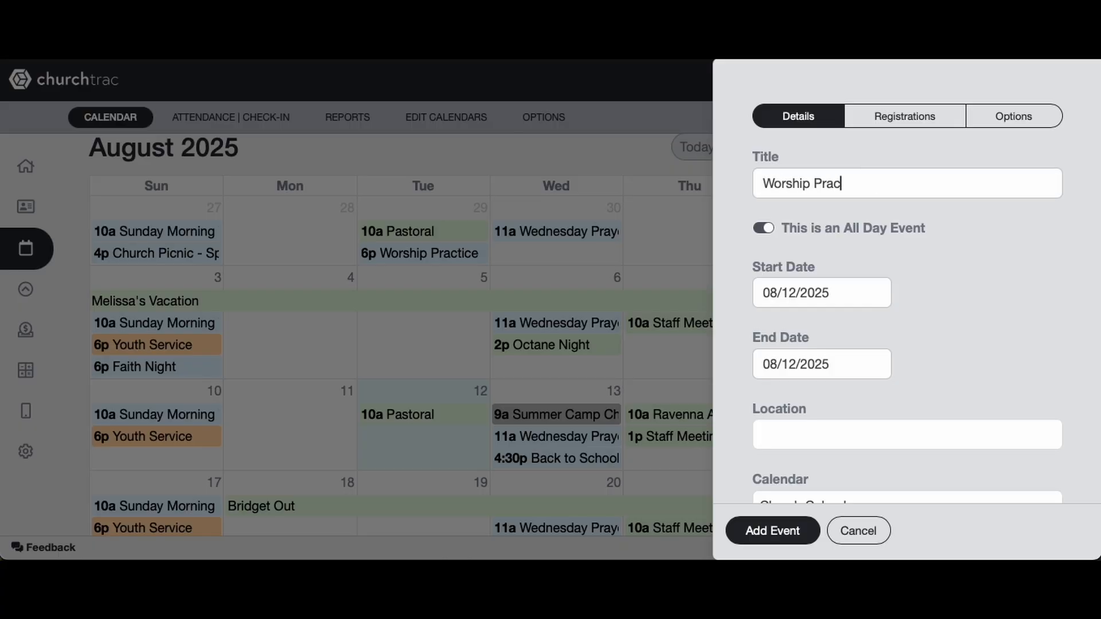
type("tice")
scroll(936, 229, "down", 3)
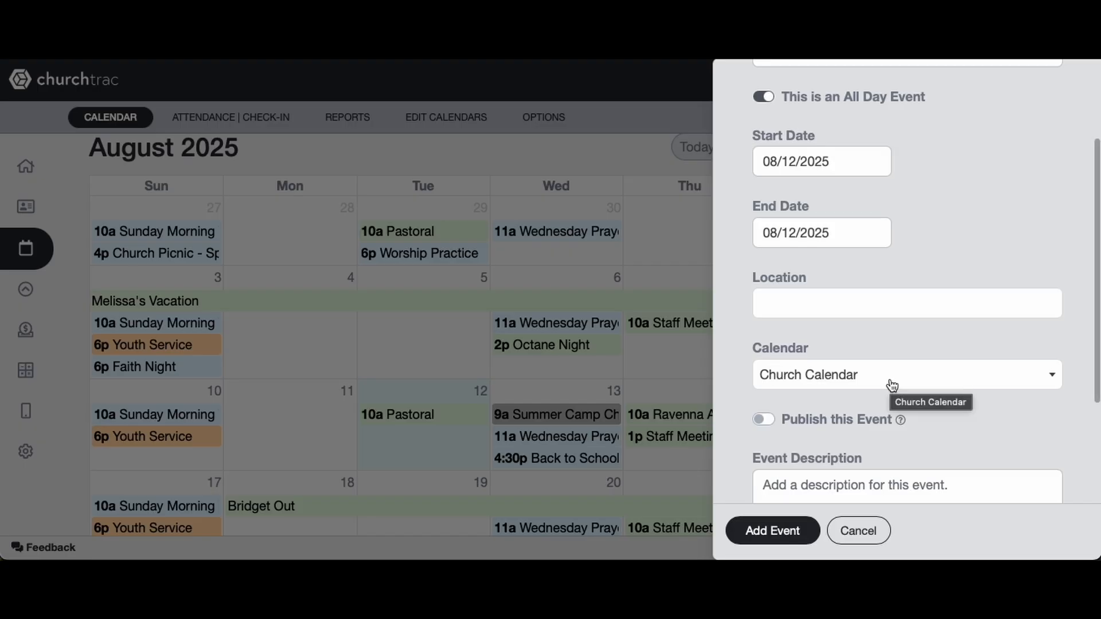
left_click(761, 420)
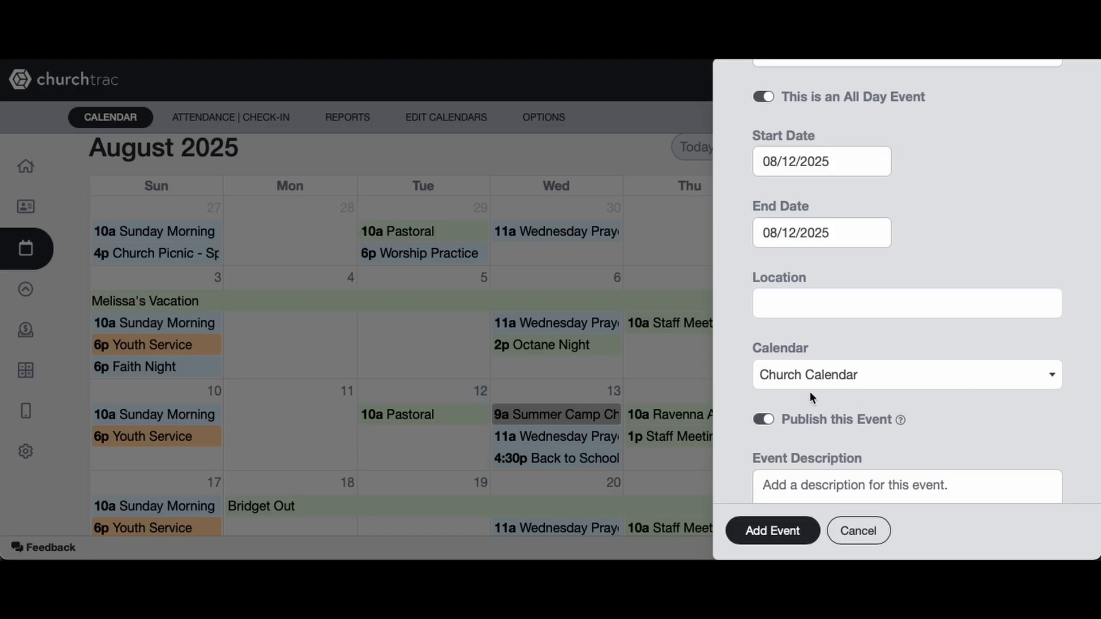
Turn off the all-day setting and schedule the event from 6:00 PM to 7:30 PM.
scroll(917, 309, "up", 2)
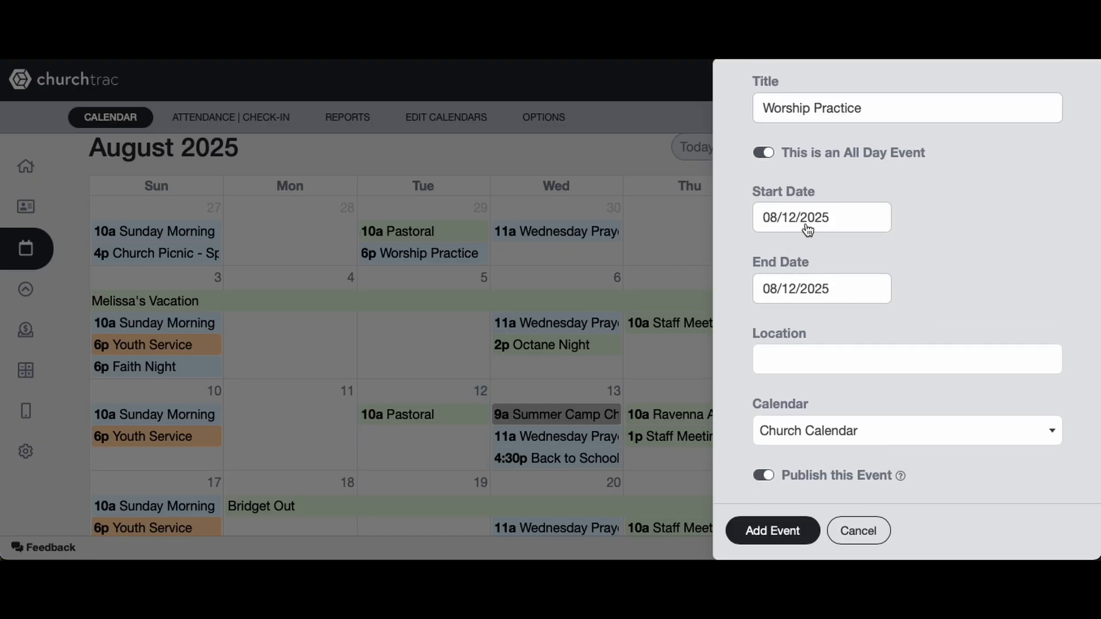
left_click(768, 152)
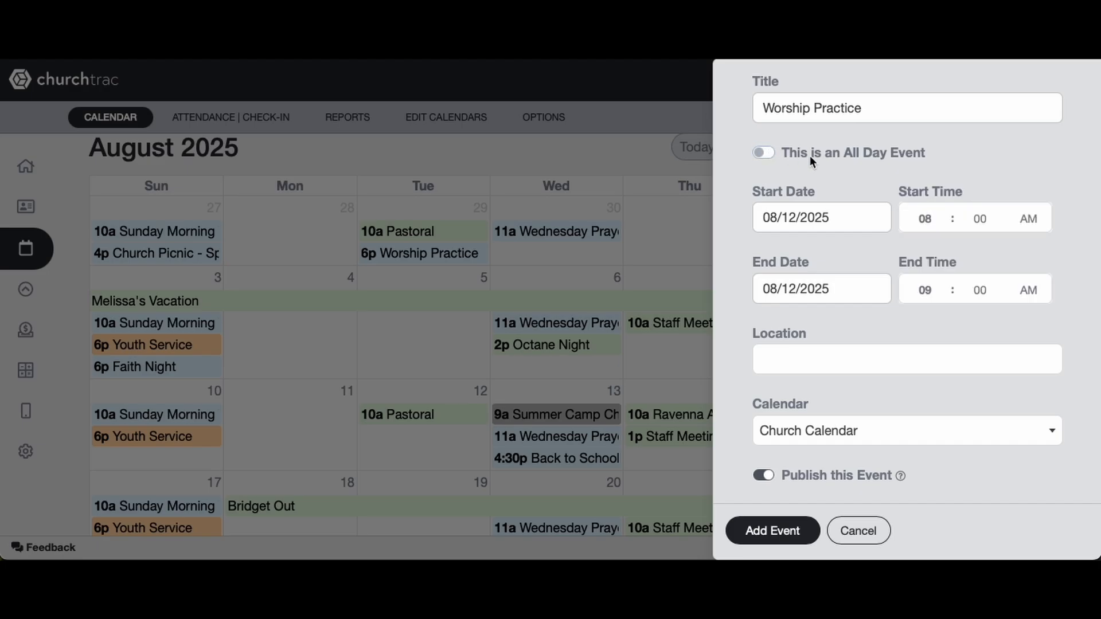
double_click(945, 225)
left_click(1037, 223)
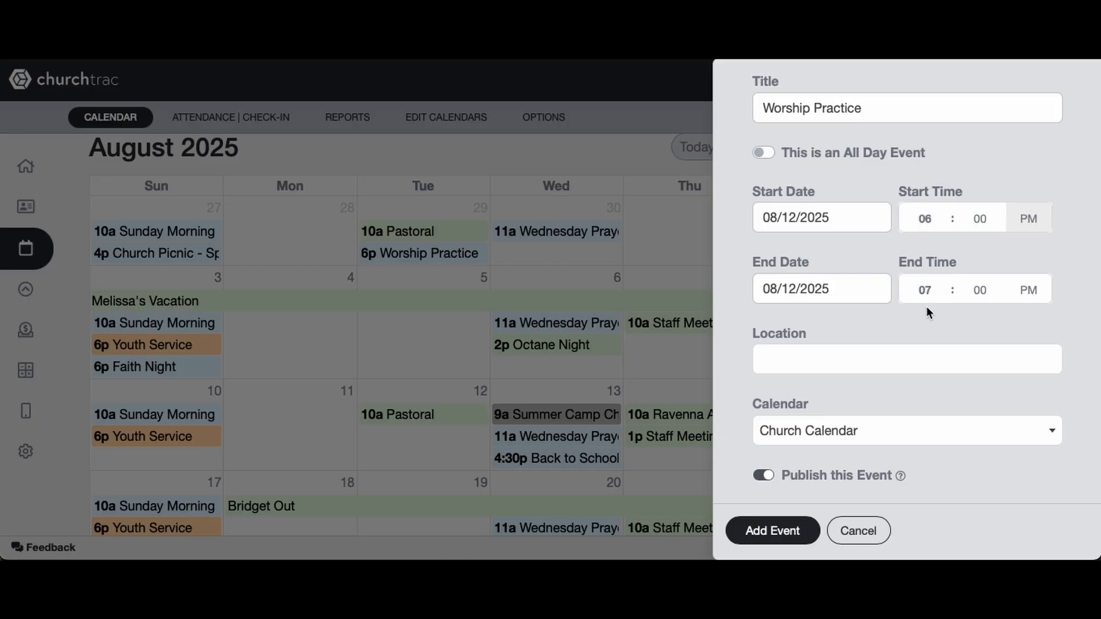
left_click(977, 292)
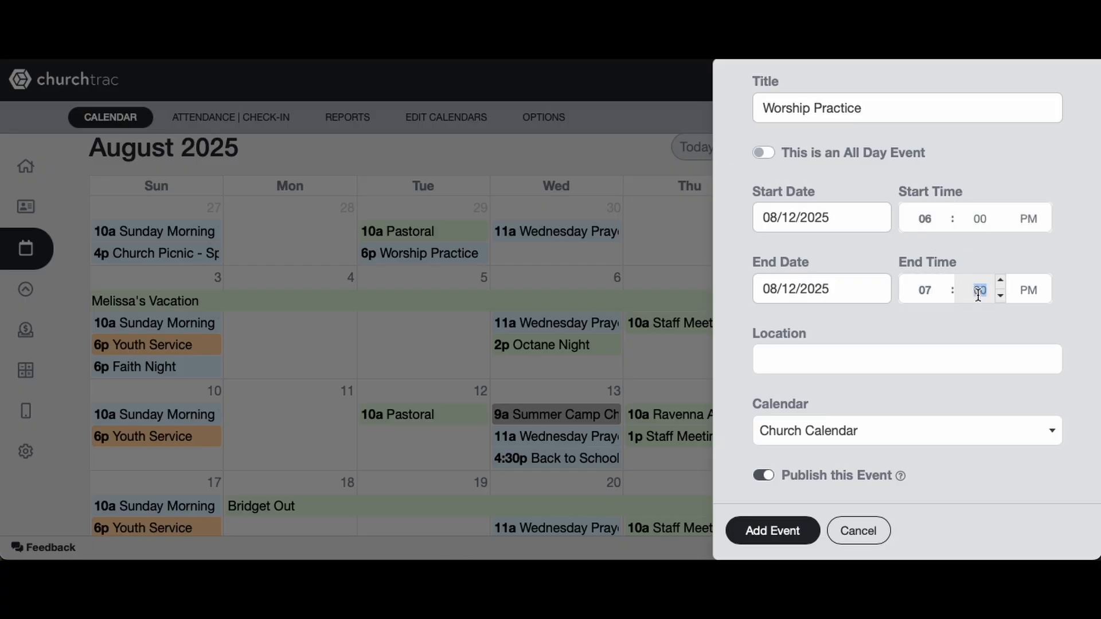
type("30")
left_click(1063, 247)
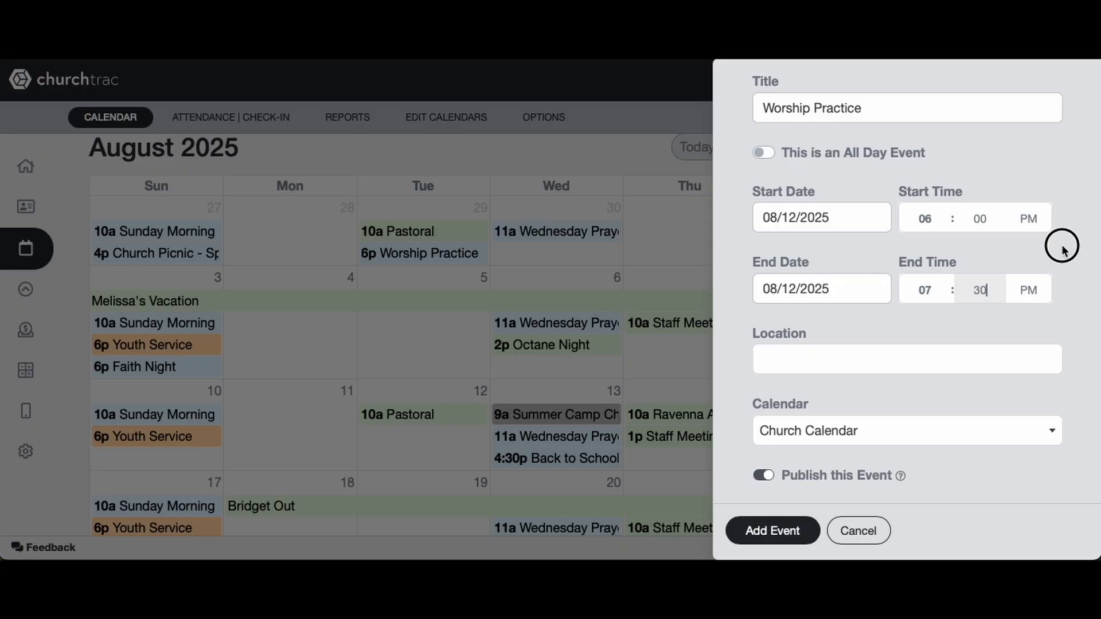
Set the event's location to Main Sanctuary.
left_click(847, 364)
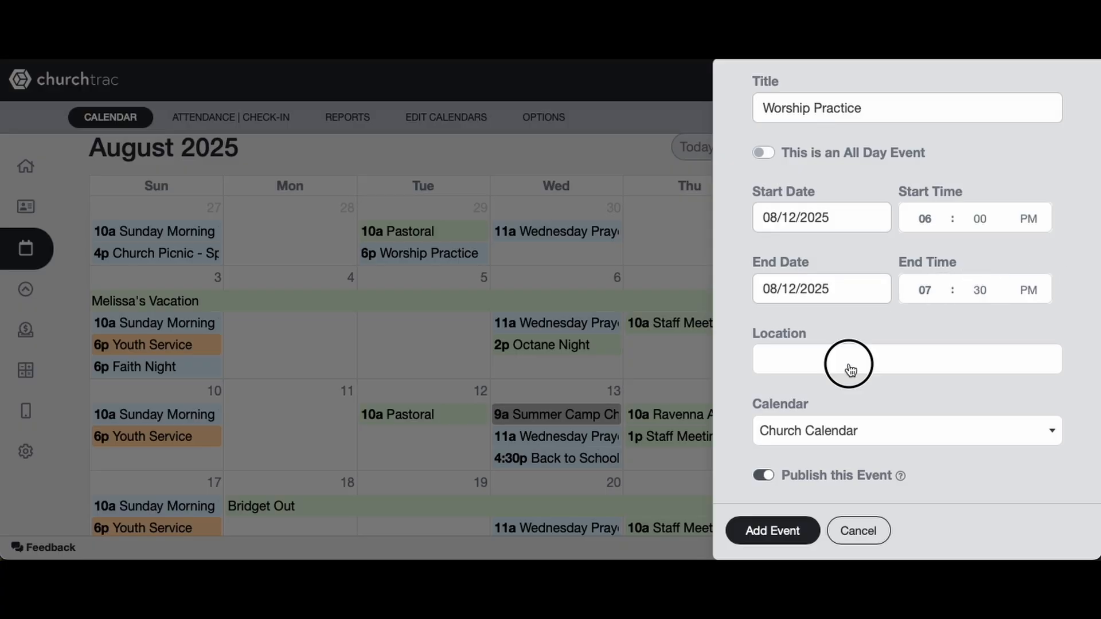
left_click(826, 200)
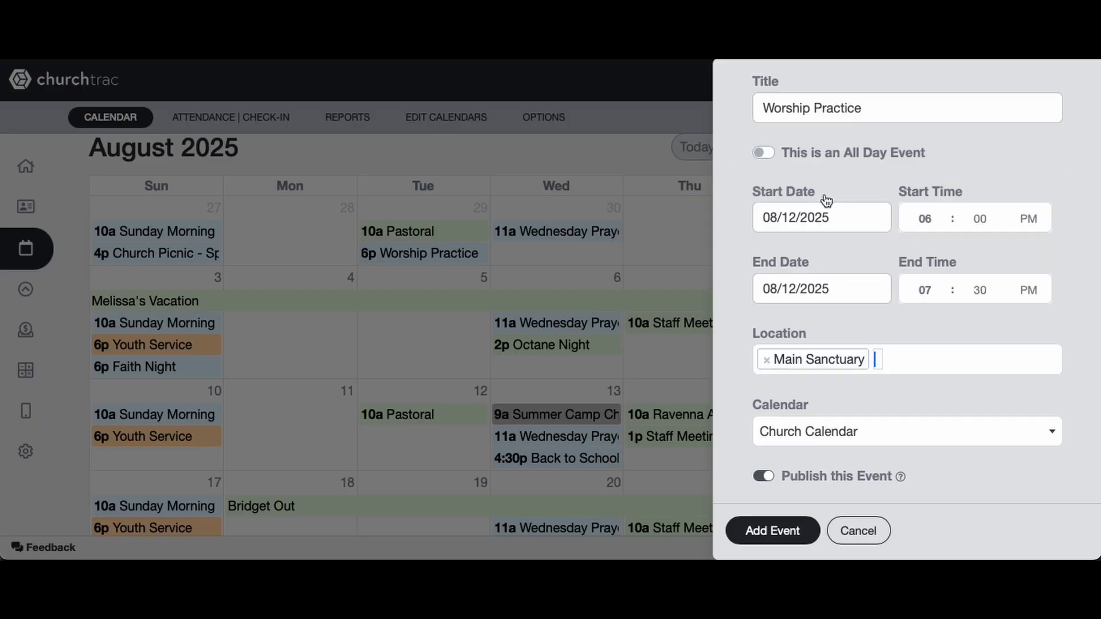
scroll(736, 371, "down", 4)
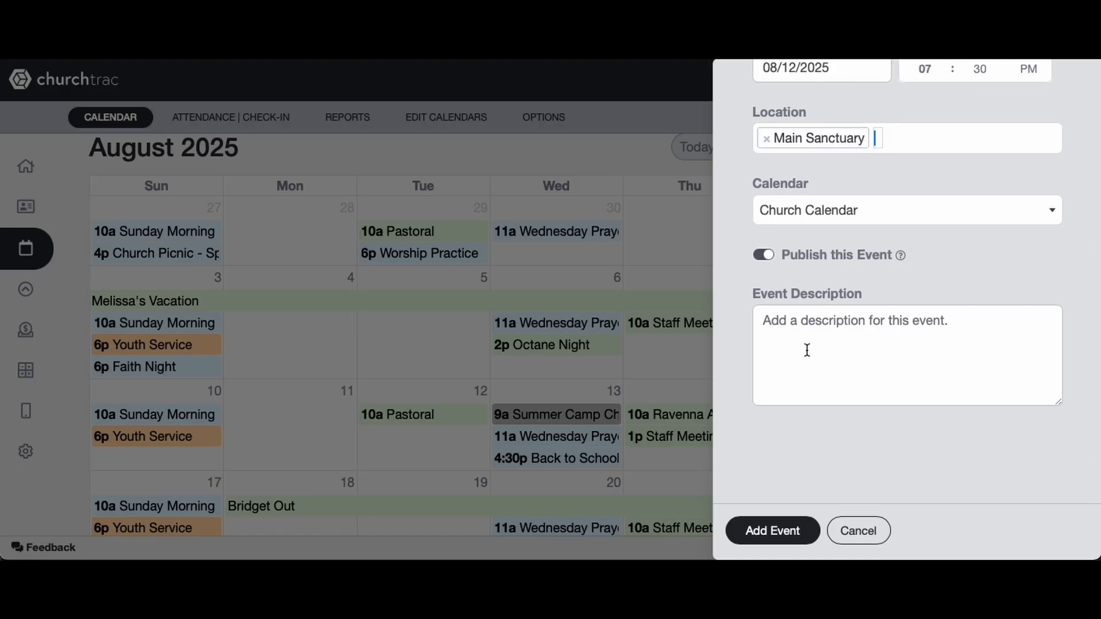
scroll(835, 326, "up", 5)
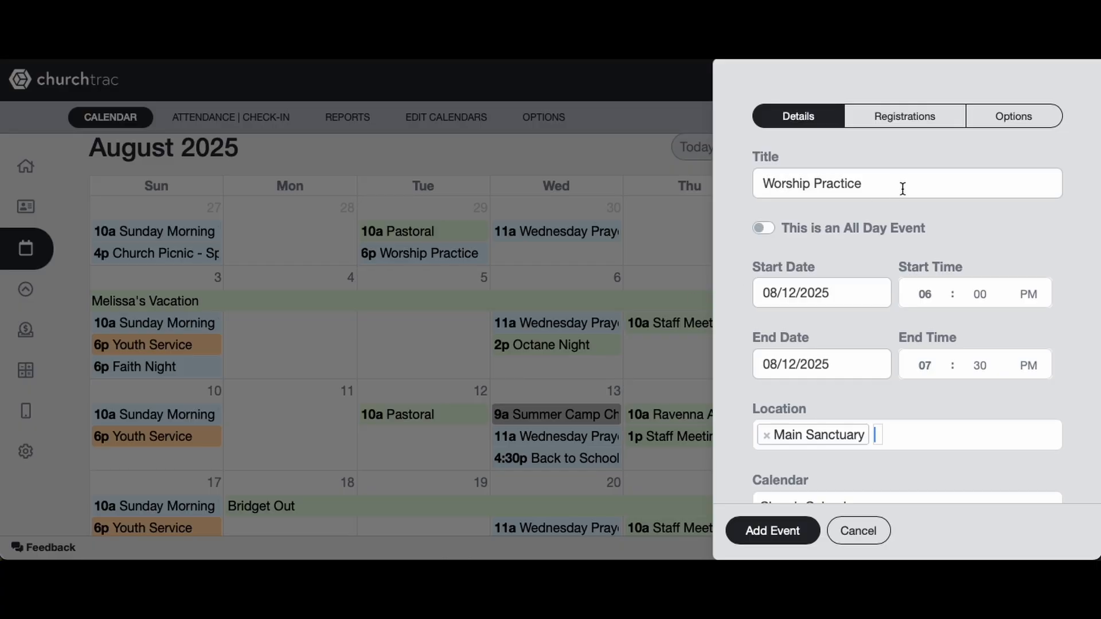
Open attendance and check-in for the new event and select the Worship Team group.
left_click(1018, 122)
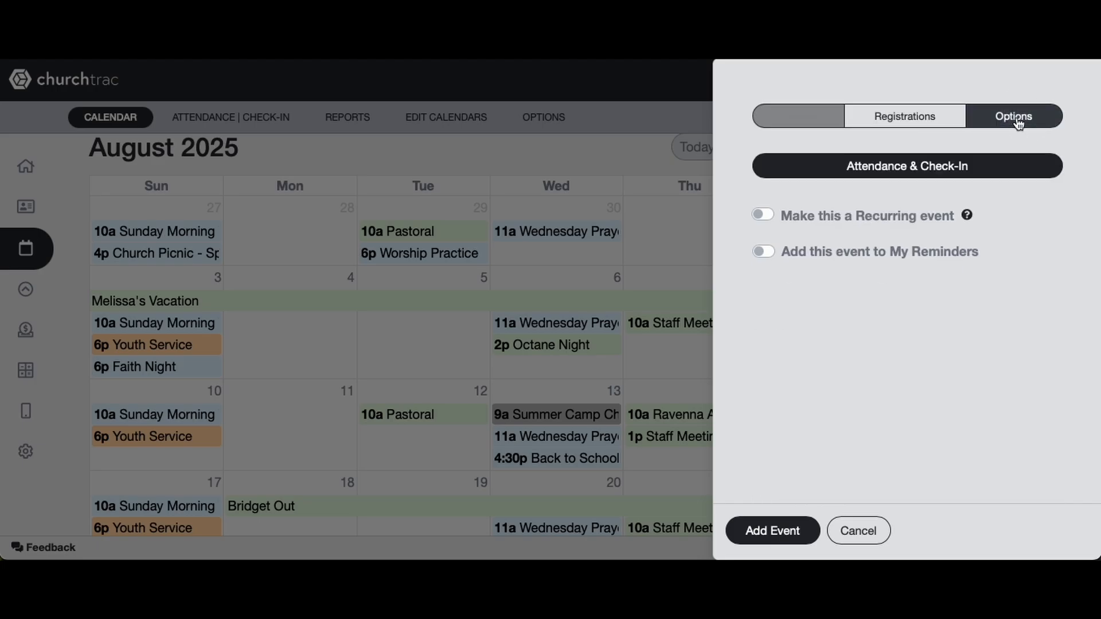
left_click(920, 167)
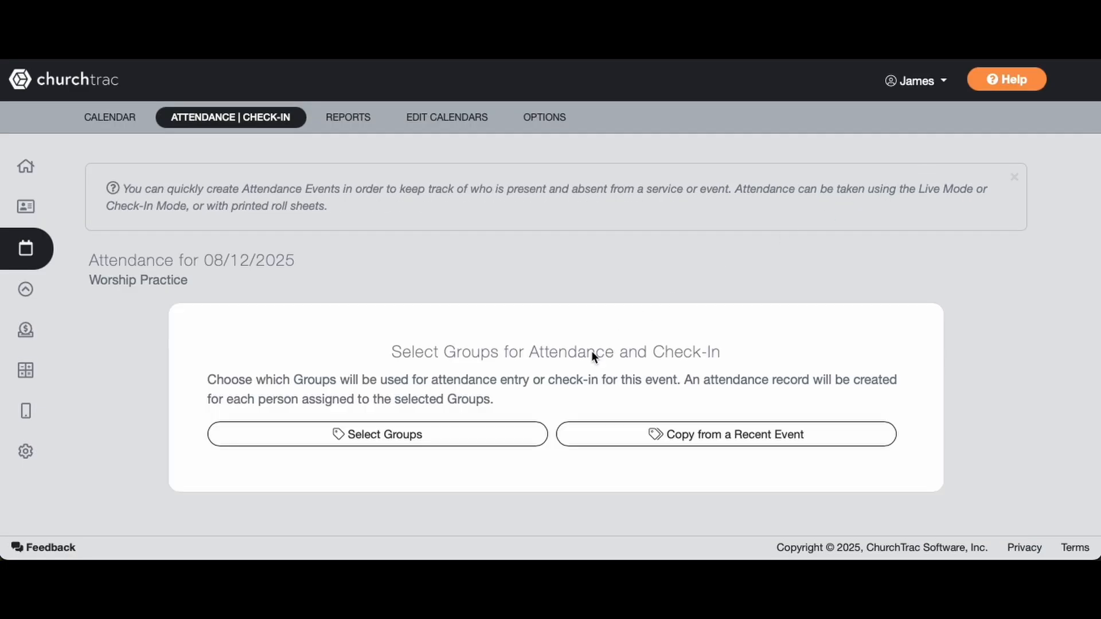
left_click(440, 438)
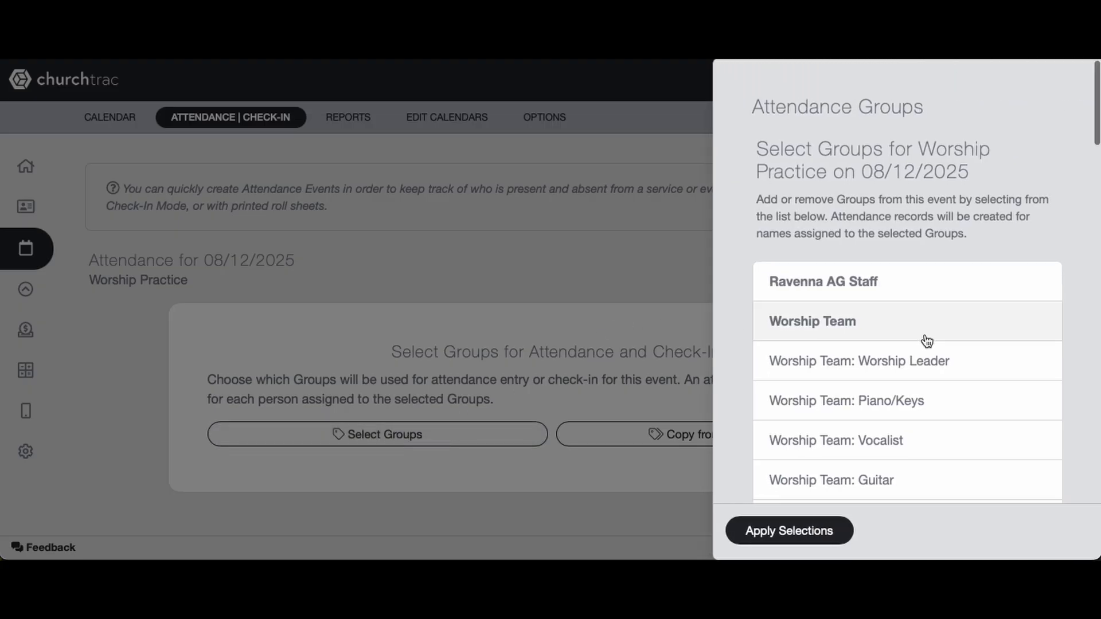
scroll(924, 341, "down", 3)
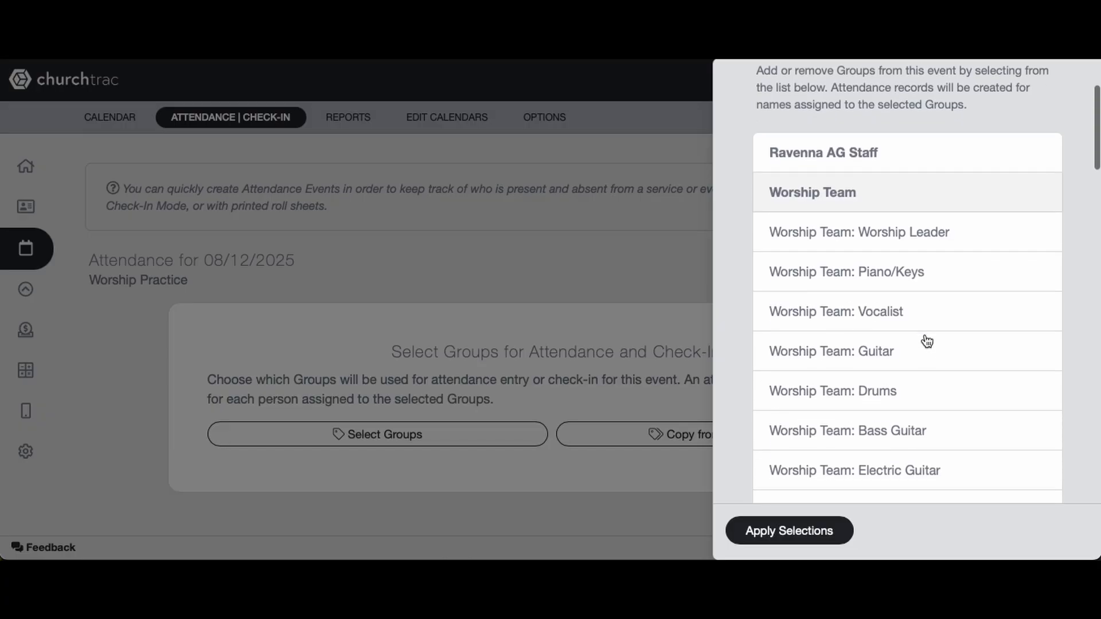
left_click(880, 175)
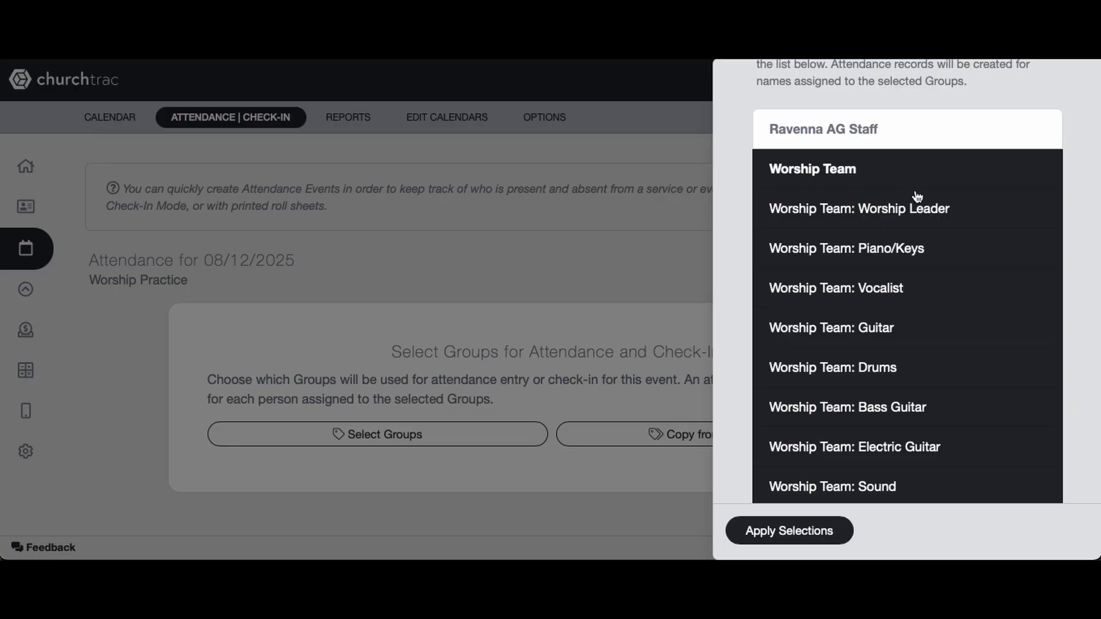
Deselect every Worship Team subgroup from Worship Leader through Sound, keeping only the main group, and apply the selection.
left_click(900, 215)
left_click(881, 250)
left_click(873, 293)
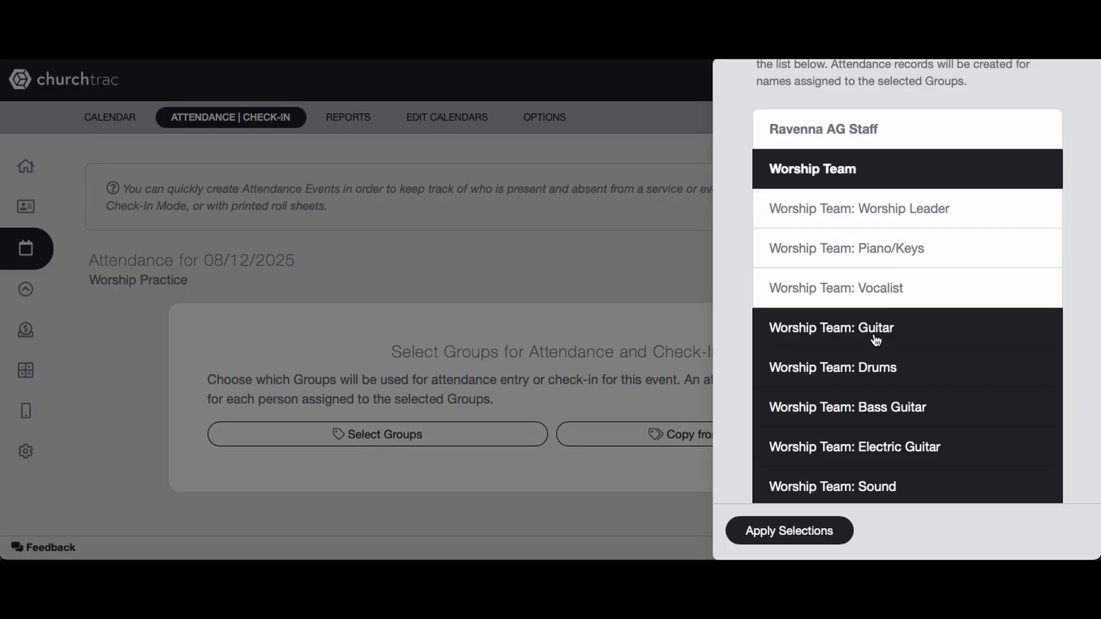
left_click(876, 339)
left_click(883, 372)
scroll(887, 377, "down", 1)
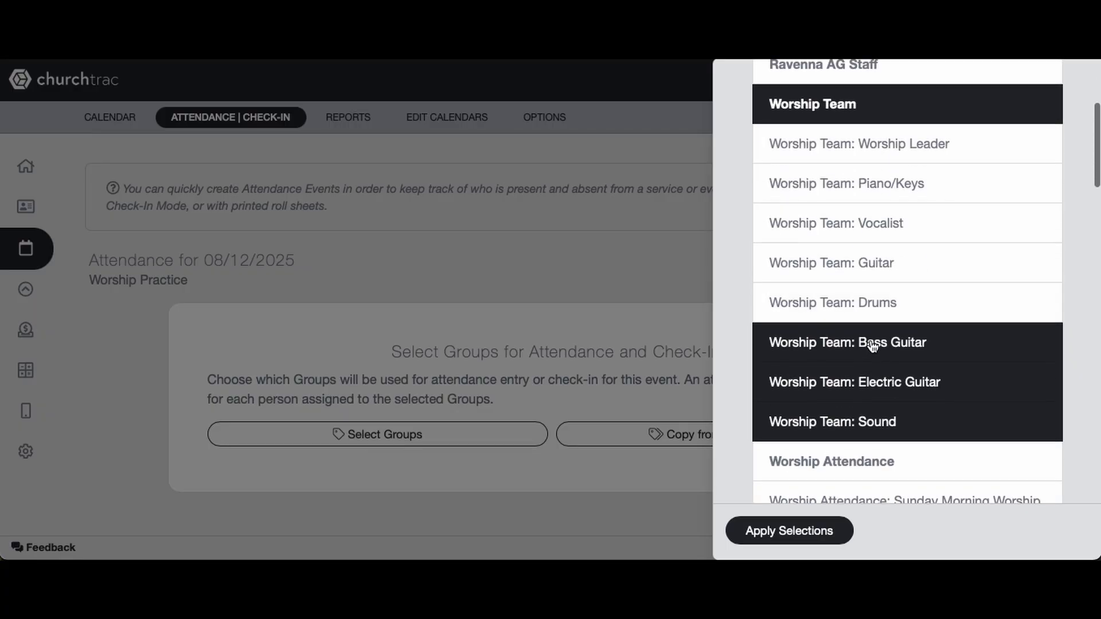
left_click(872, 344)
left_click(890, 383)
left_click(900, 419)
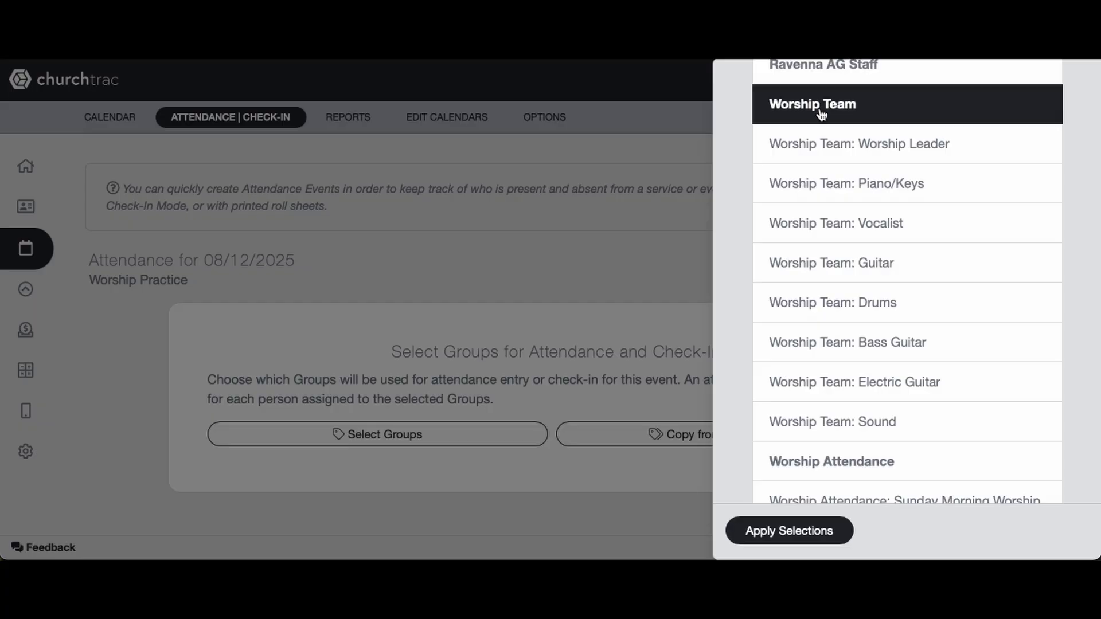
left_click(802, 538)
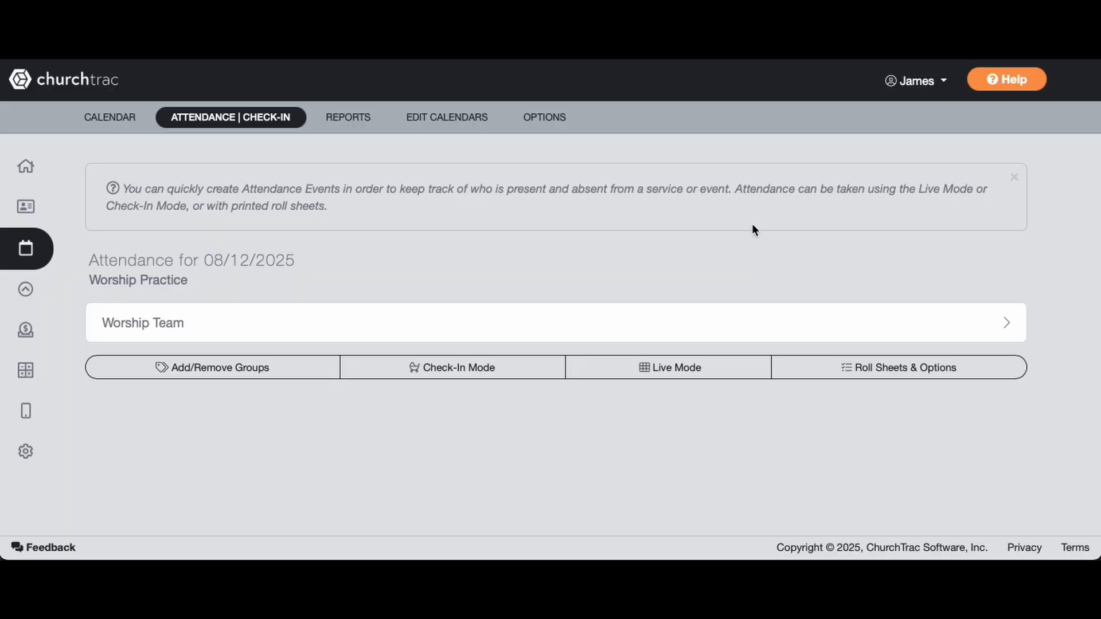
Examine the Worship Team attendance roster for the event, toggling one member's attendance on and off, and close it.
left_click(273, 331)
scroll(892, 326, "down", 3)
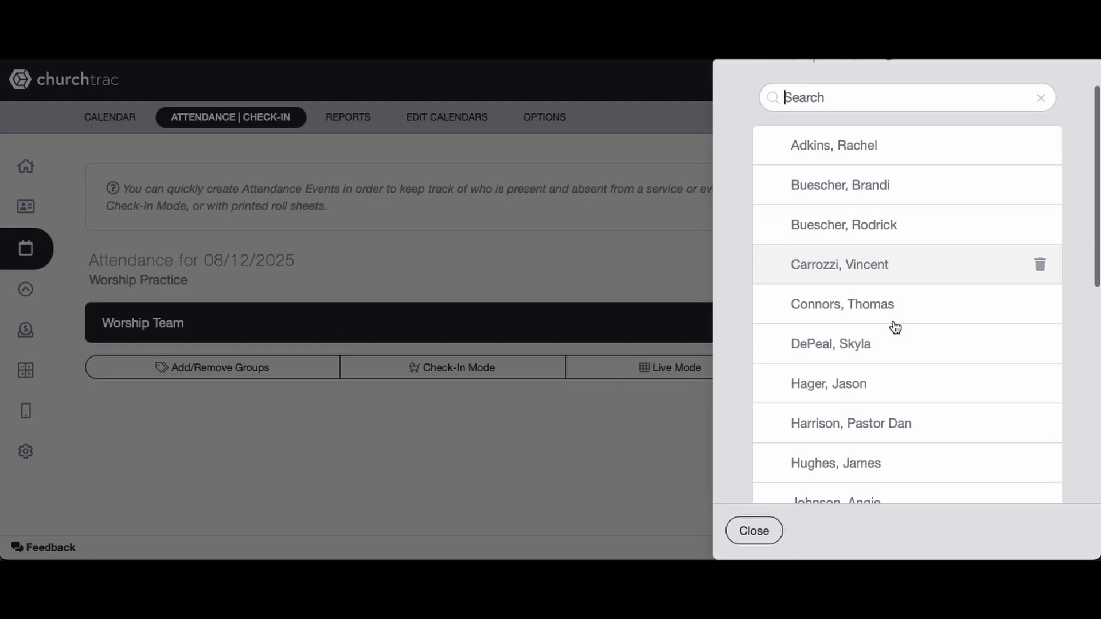
scroll(895, 327, "down", 5)
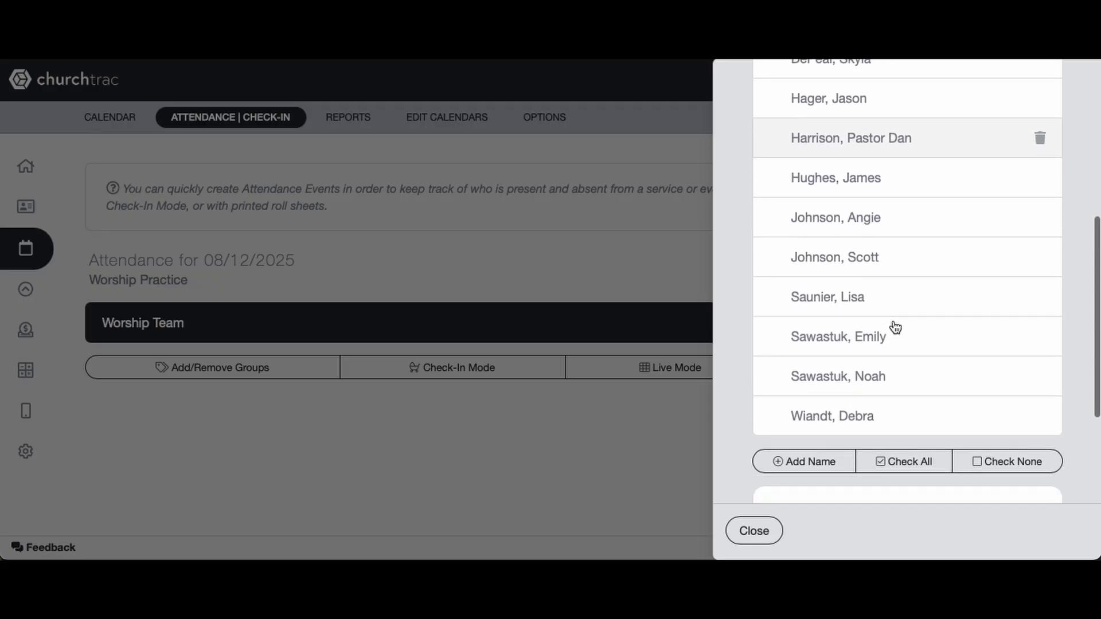
scroll(894, 327, "up", 6)
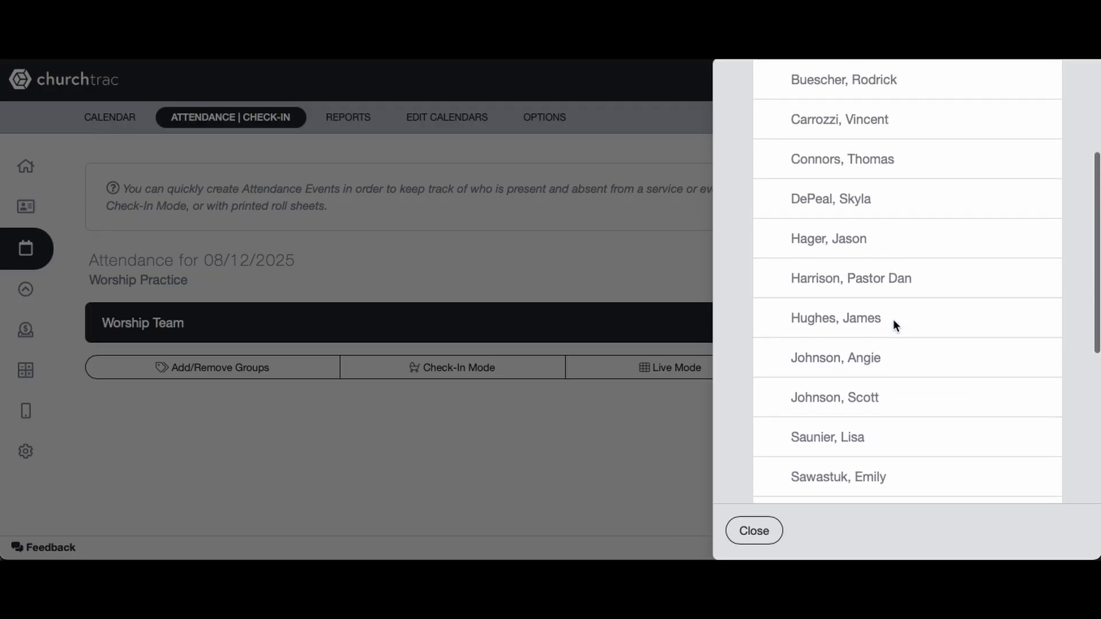
scroll(893, 321, "up", 2)
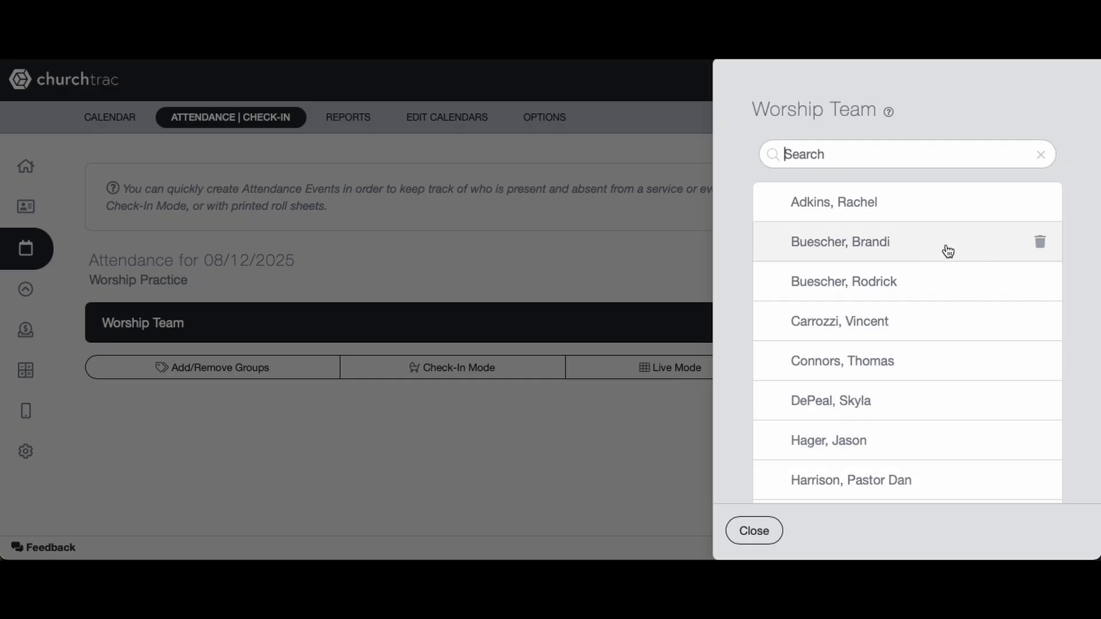
left_click(947, 251)
left_click(947, 251)
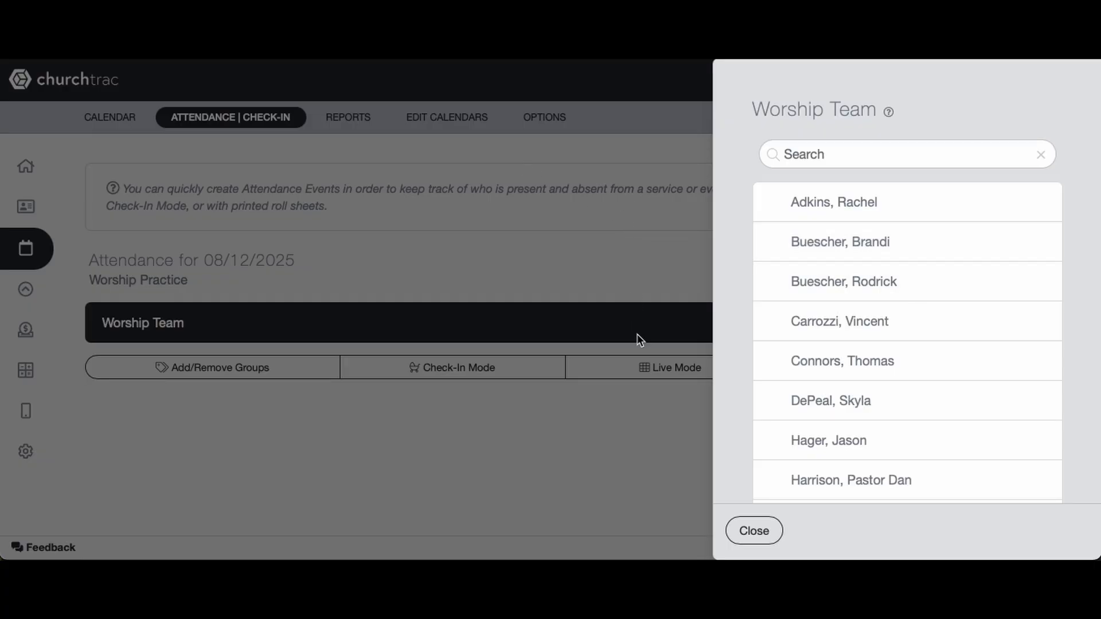
left_click(754, 531)
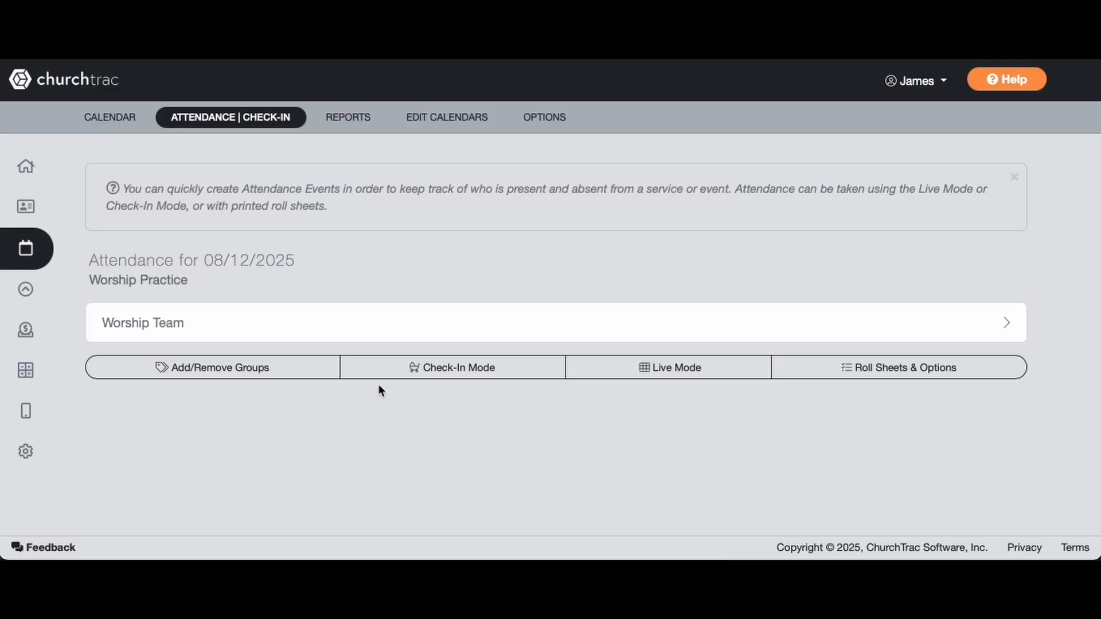
Open the 08/12/2025 Worship Practice attendance record from the list of upcoming attendance dates.
left_click(224, 120)
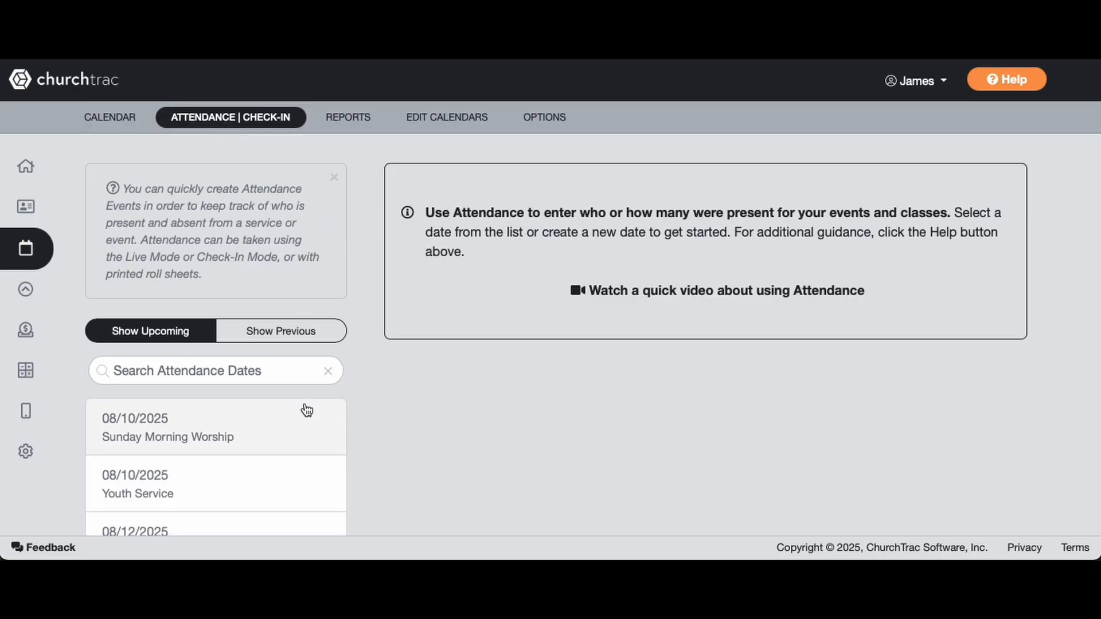
scroll(307, 409, "down", 2)
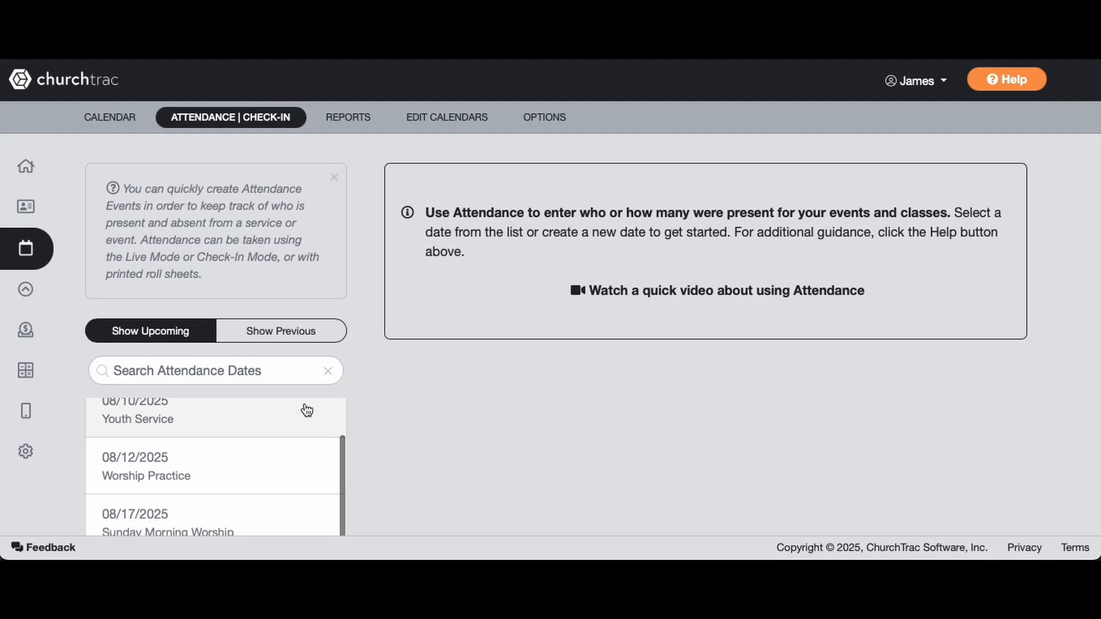
left_click(216, 485)
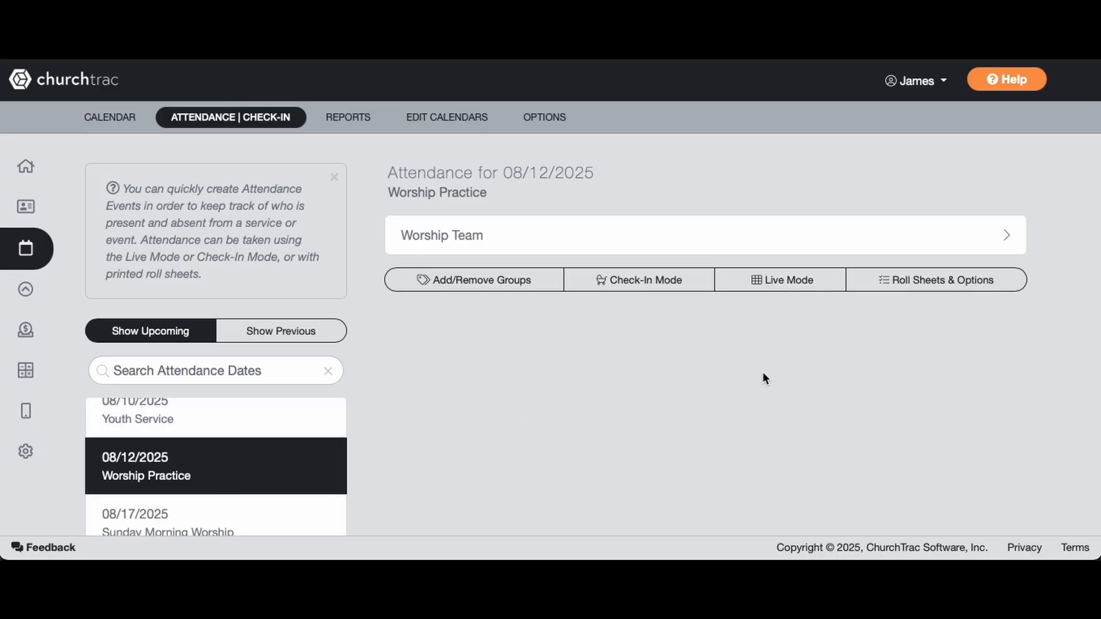
Enable worship planning for the August 12 Worship Practice event in the calendar.
left_click(111, 117)
scroll(467, 436, "down", 2)
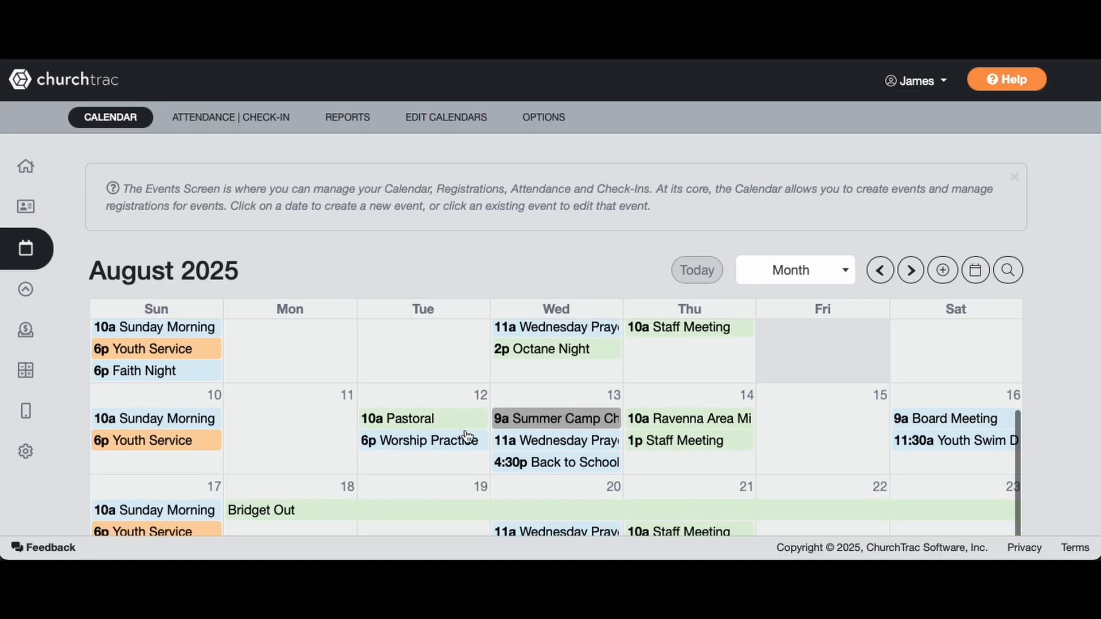
left_click(438, 442)
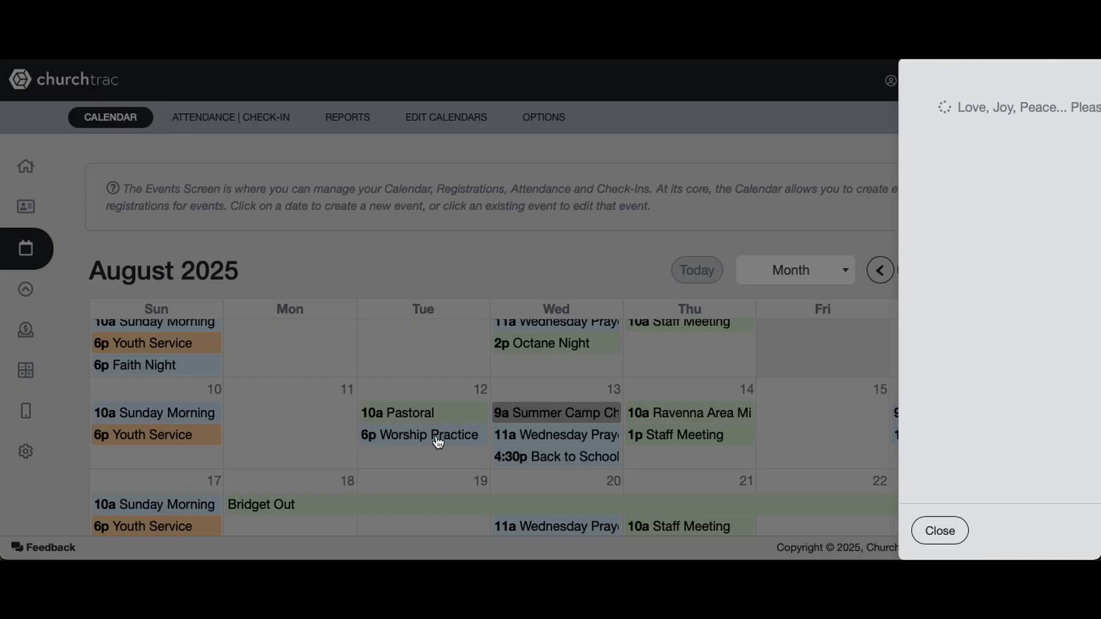
left_click(996, 119)
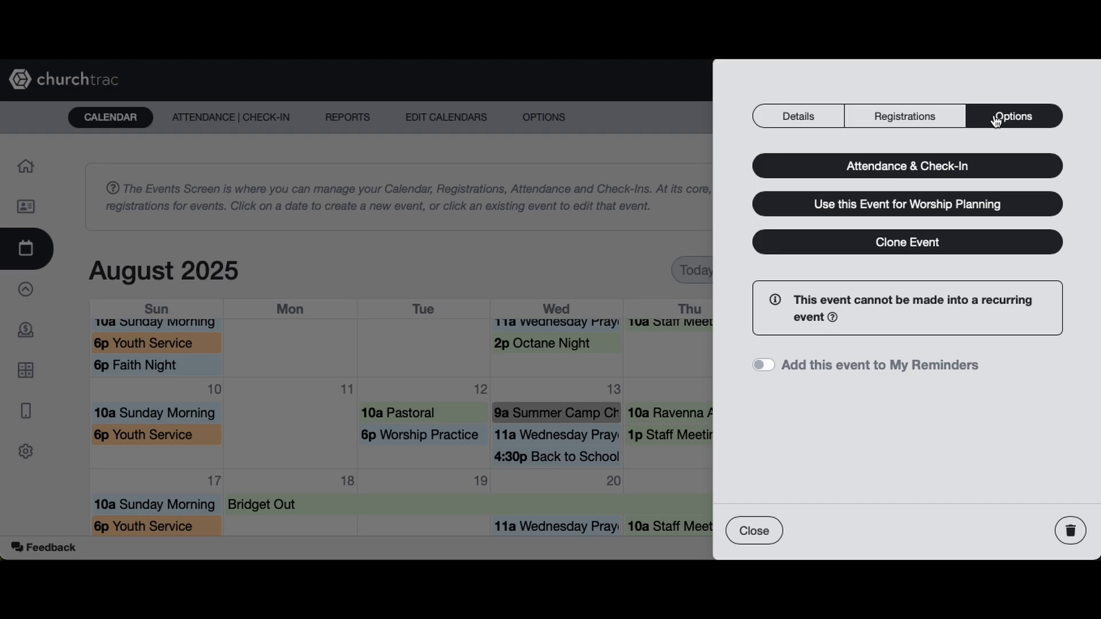
left_click(901, 211)
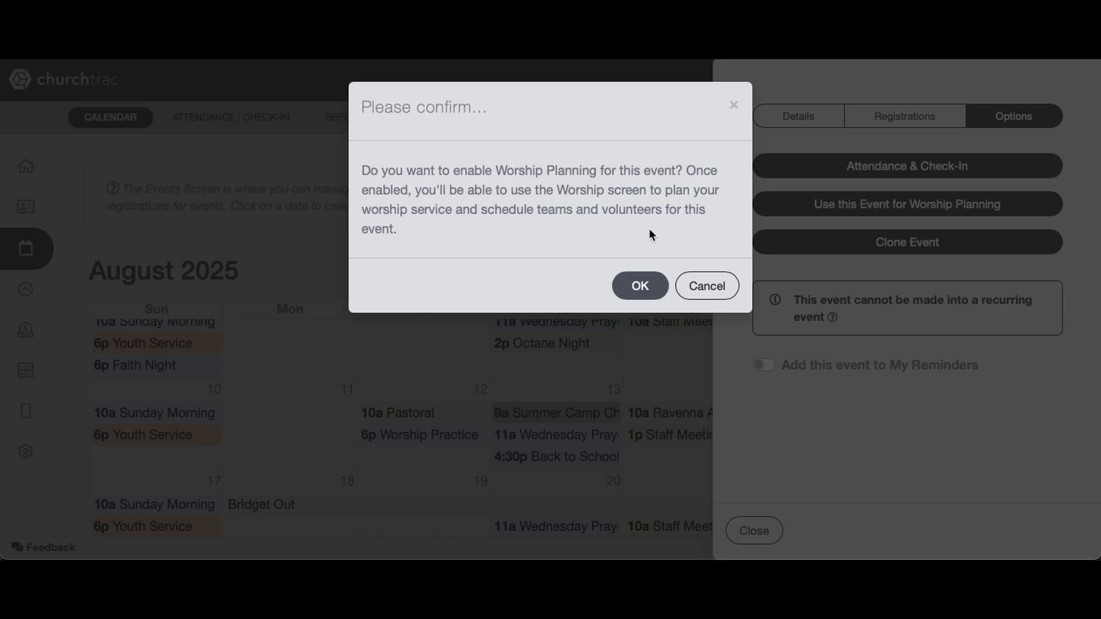
left_click(639, 286)
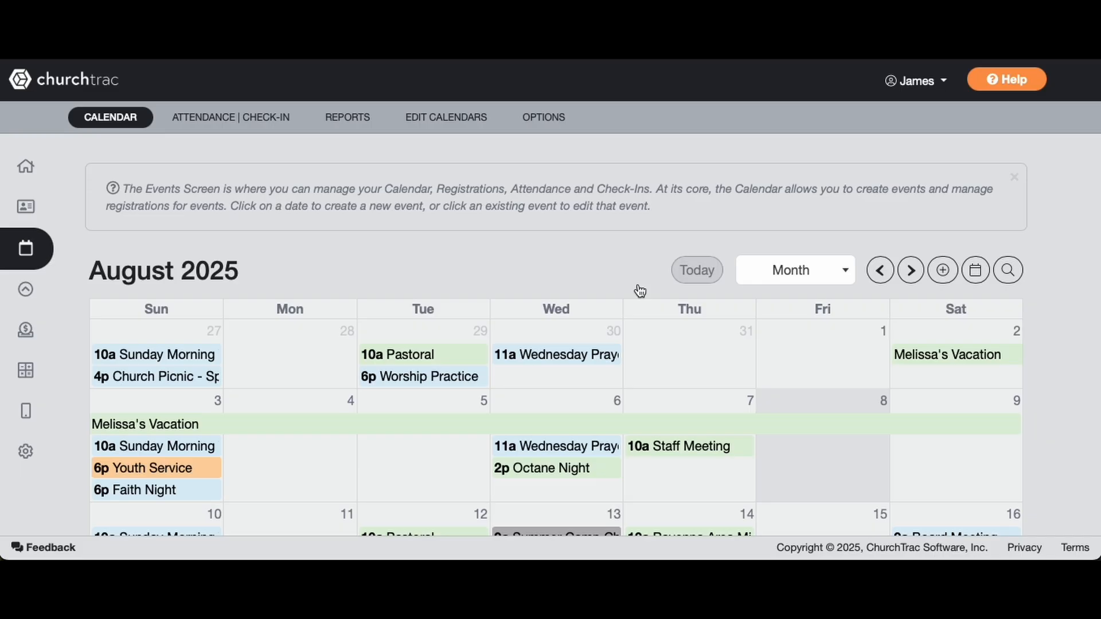
Open the 08/12/2025 6:00pm Worship Practice service in Worship | Scheduling.
scroll(394, 232, "down", 4)
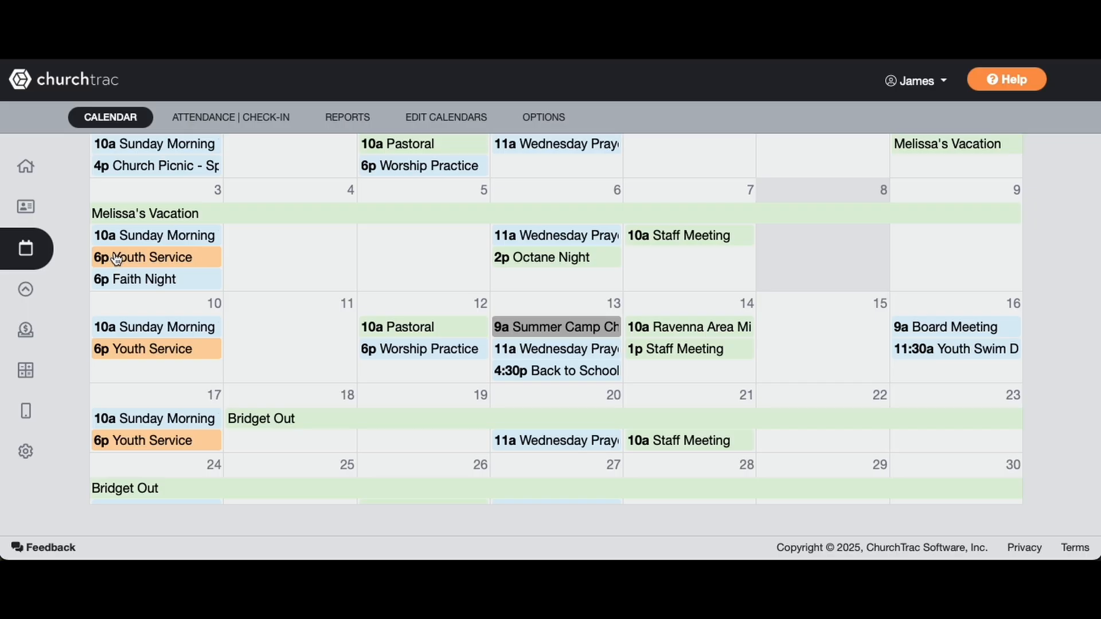
scroll(381, 303, "up", 2)
scroll(380, 303, "up", 1)
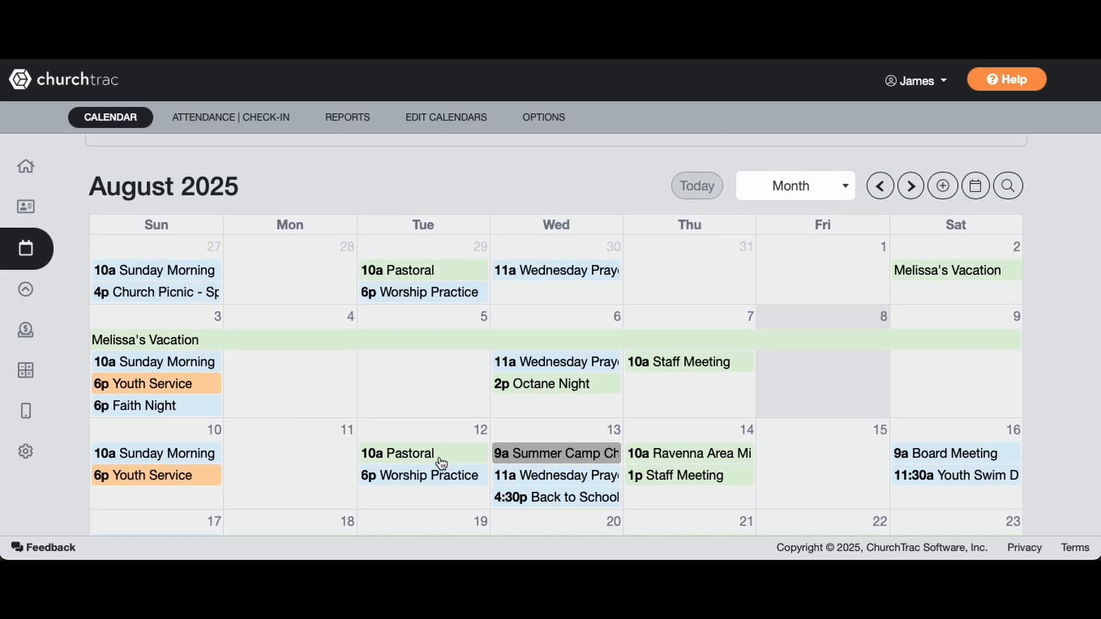
mouse_move(31, 309)
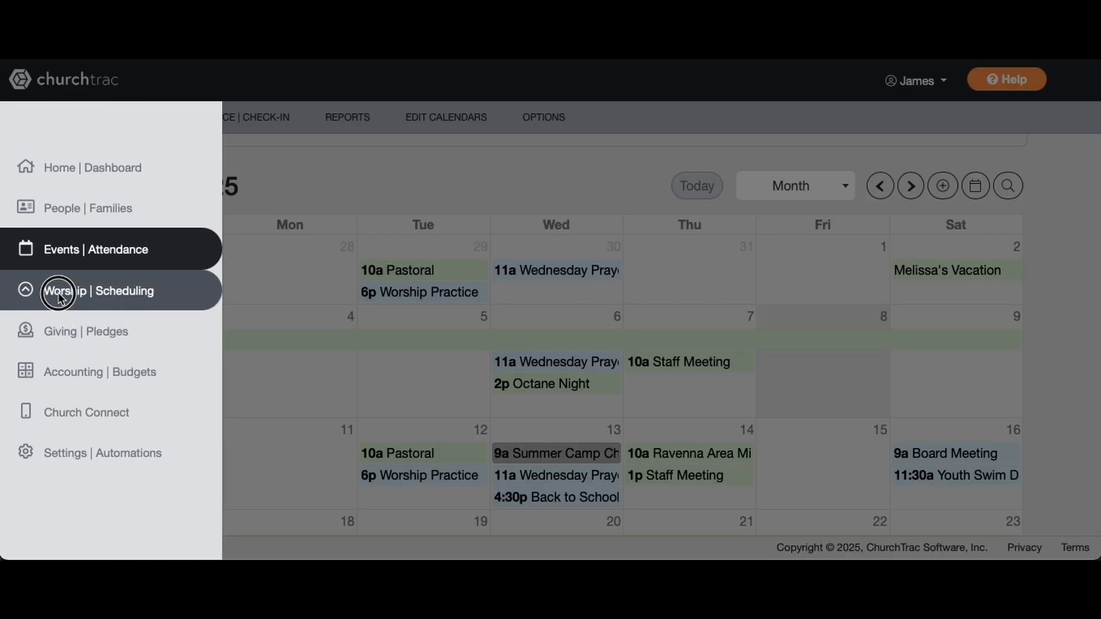
left_click(56, 293)
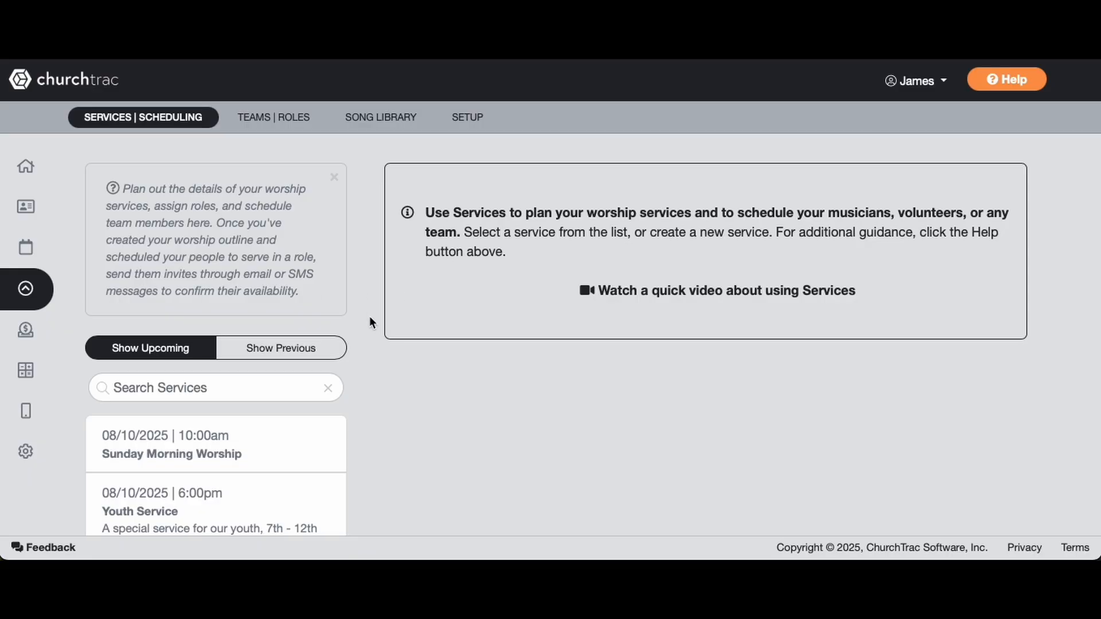
scroll(370, 322, "down", 3)
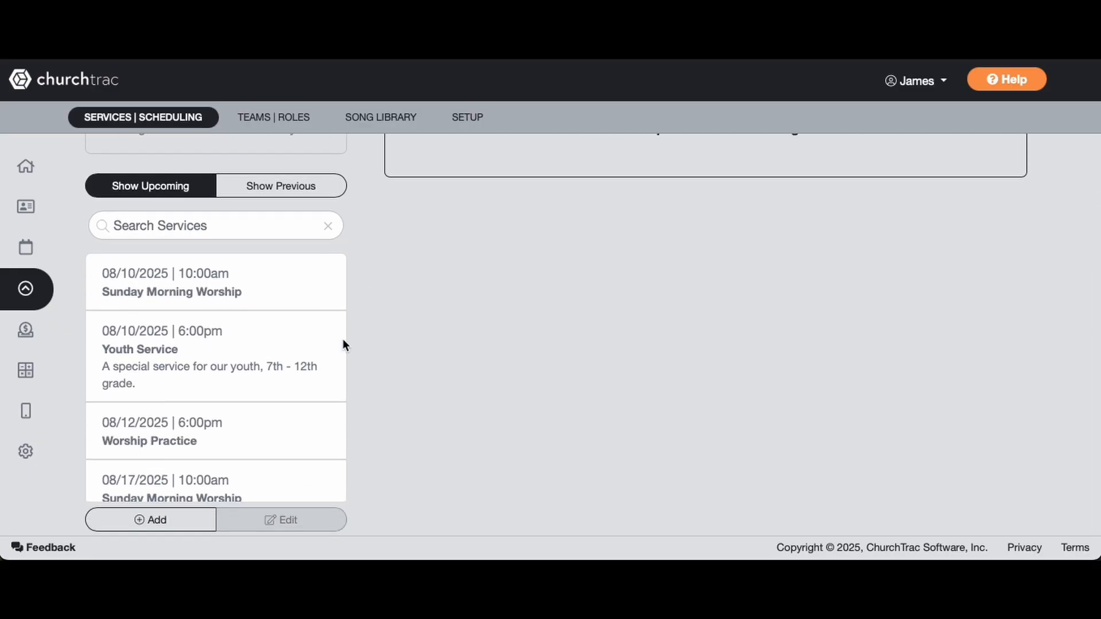
left_click(246, 421)
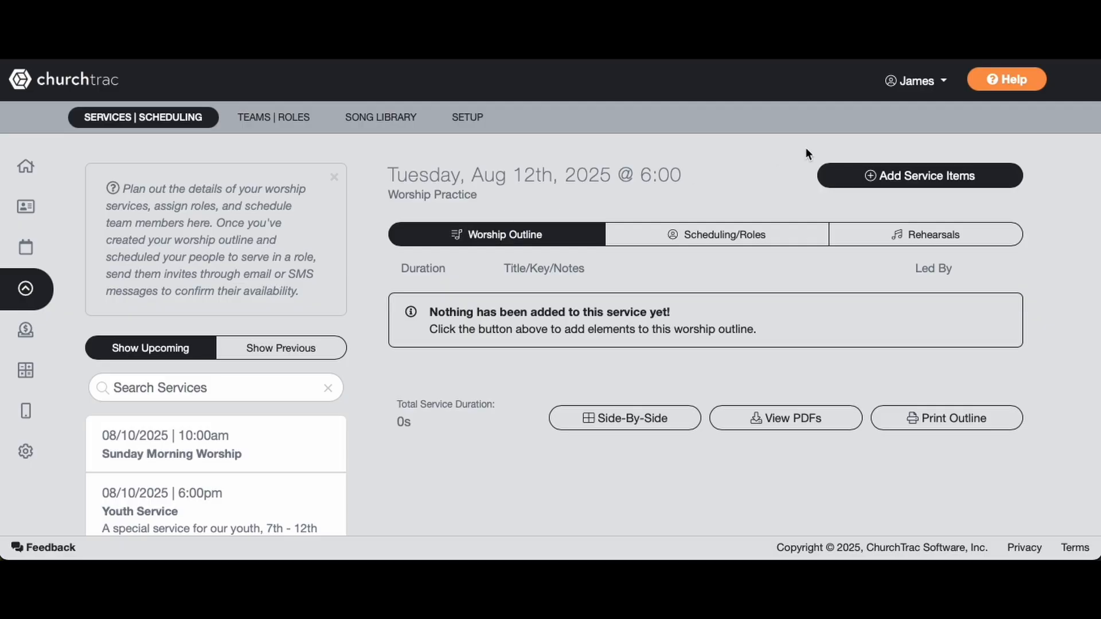
Add the songs Amazing Grace, Breathe, Chain Breaker and Champion to the Worship Practice outline.
left_click(875, 178)
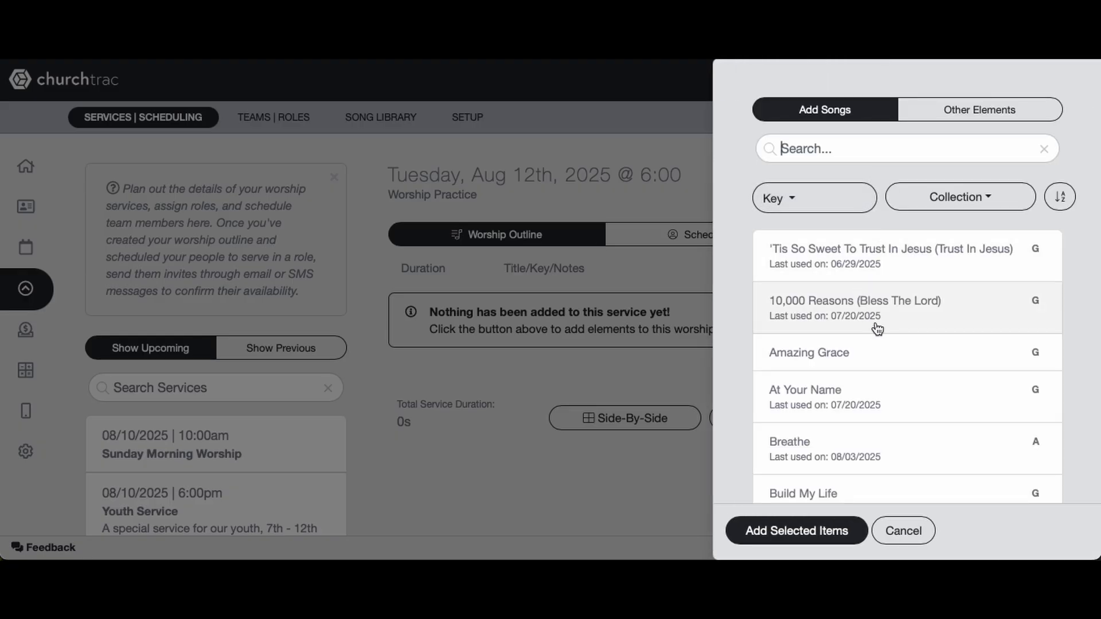
scroll(877, 329, "down", 1)
scroll(877, 329, "down", 3)
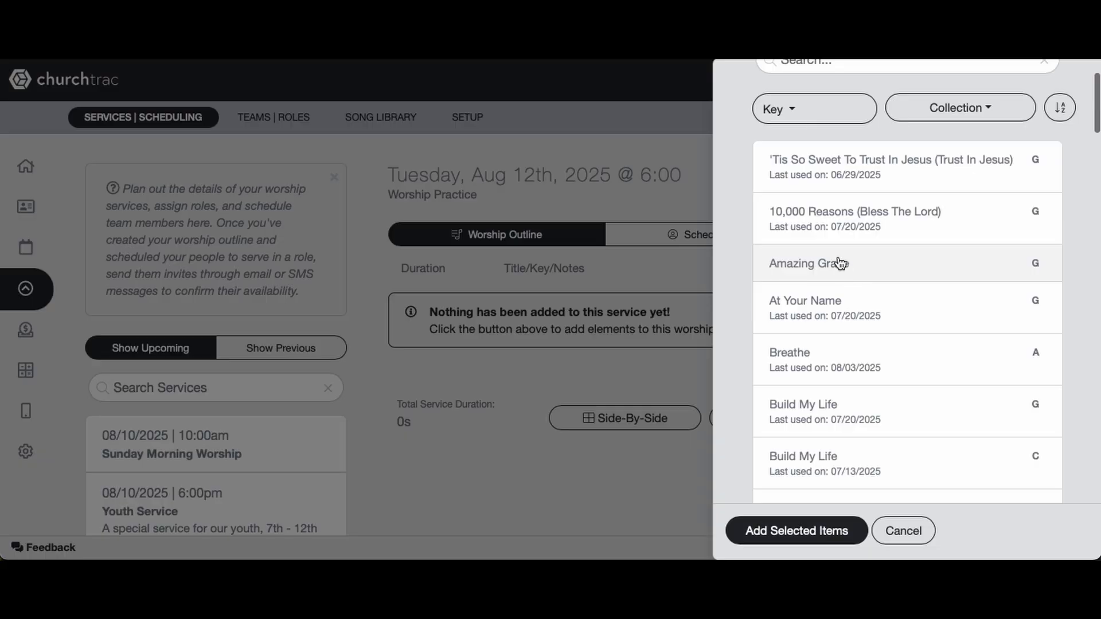
left_click(837, 261)
left_click(877, 379)
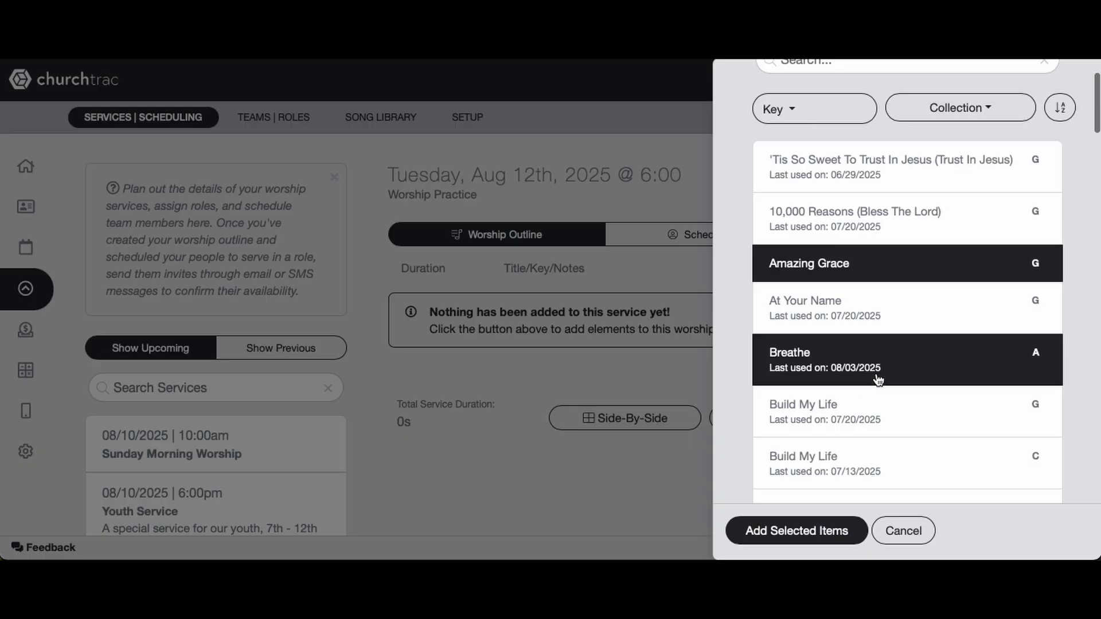
scroll(905, 450, "down", 3)
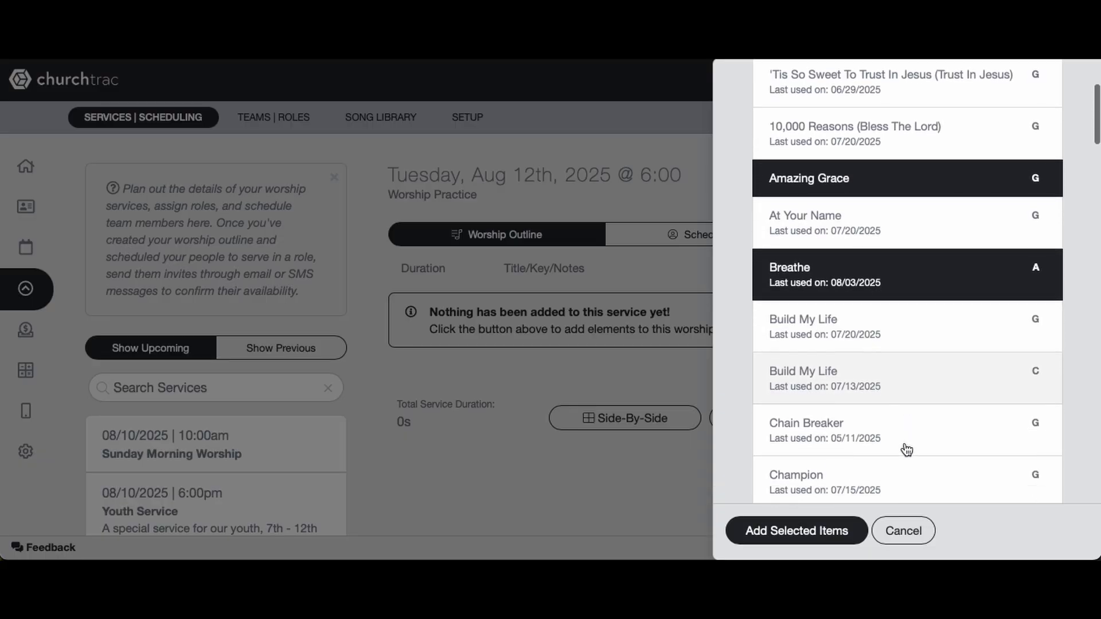
scroll(877, 413, "down", 2)
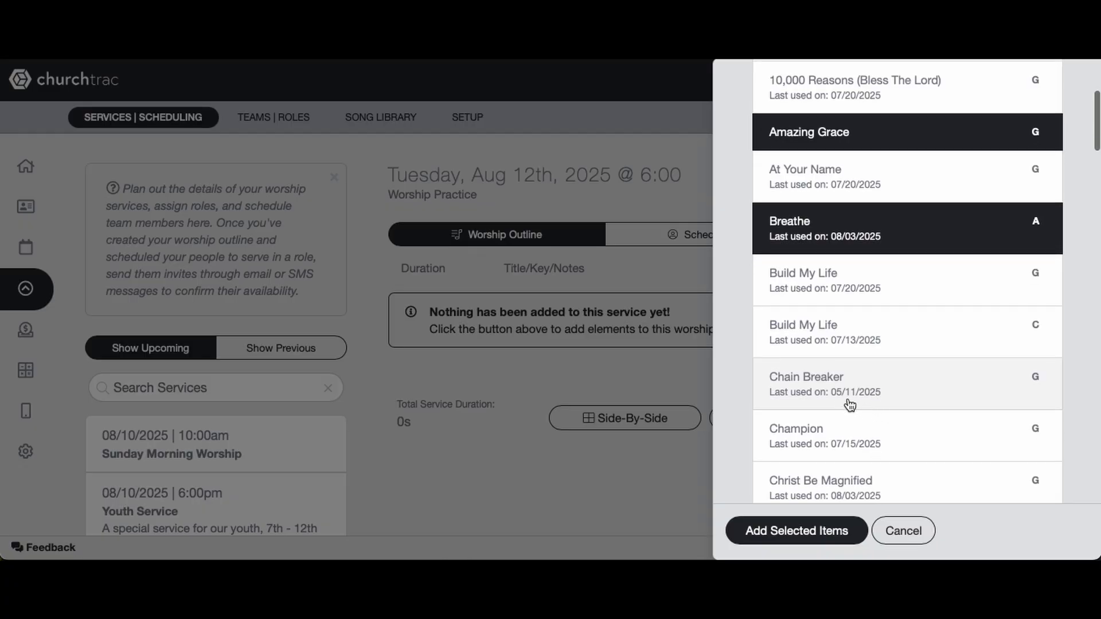
left_click(927, 395)
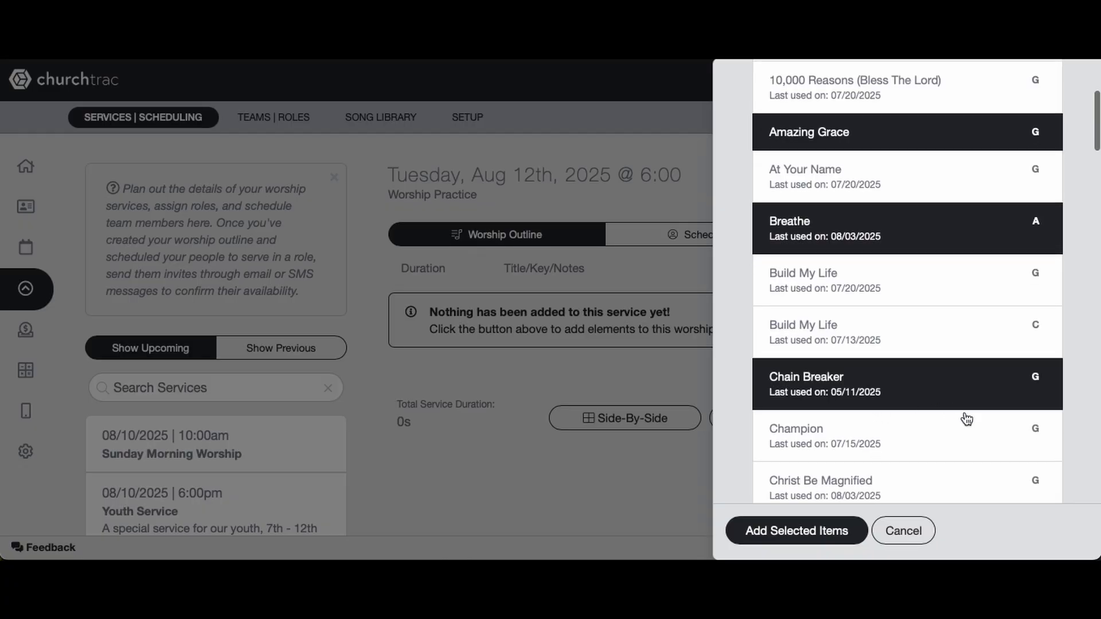
left_click(920, 440)
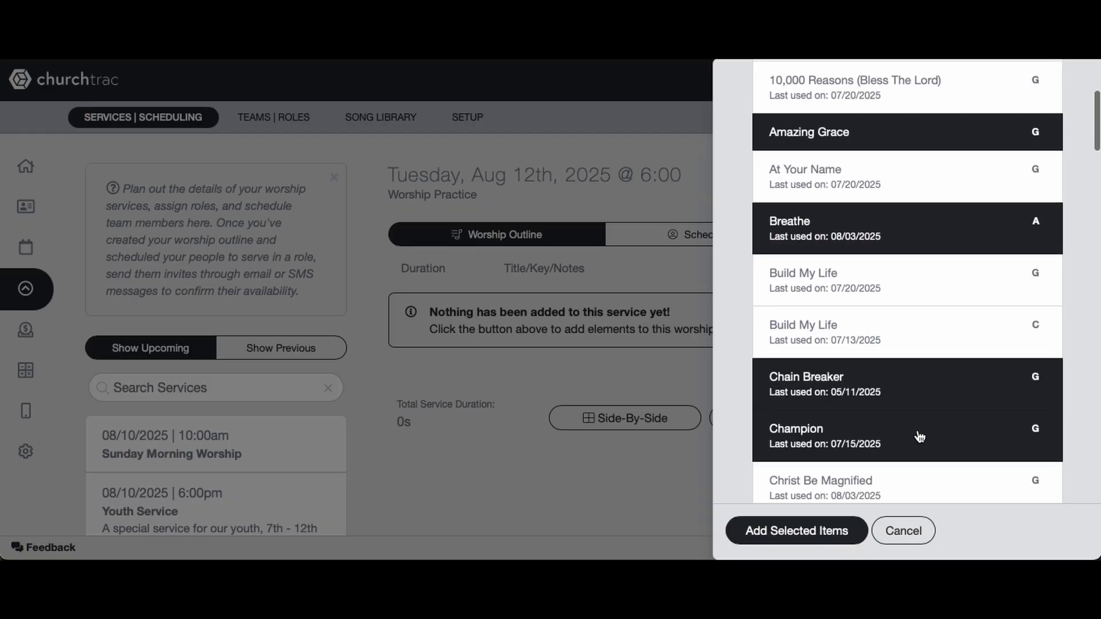
left_click(816, 531)
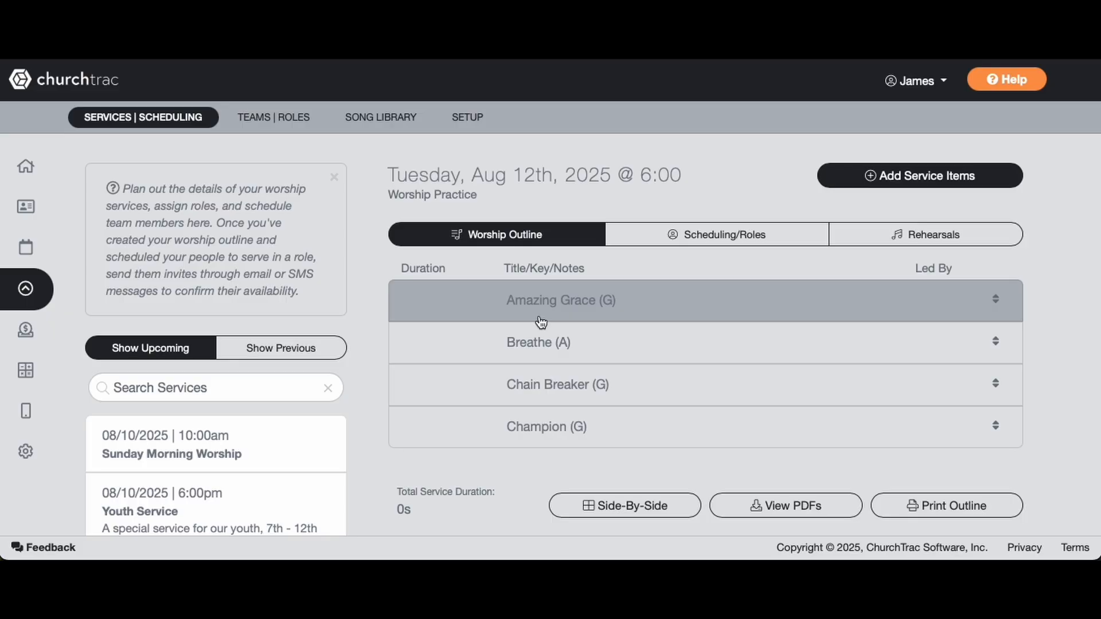
Examine Amazing Grace's resources and its edit options for this service, and close the song details.
left_click(707, 314)
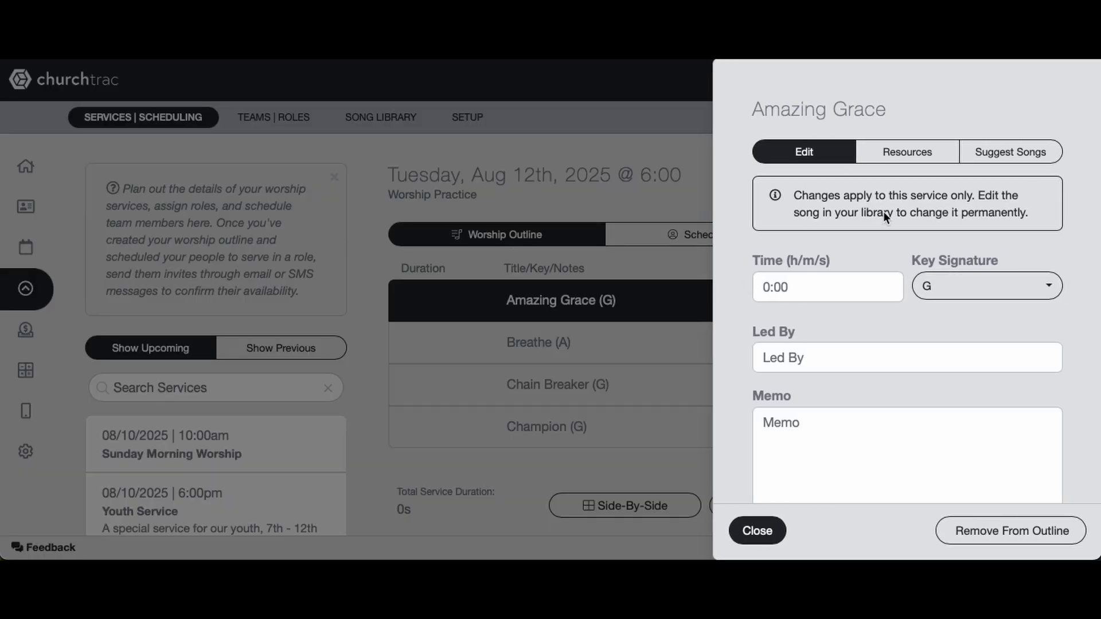
left_click(909, 163)
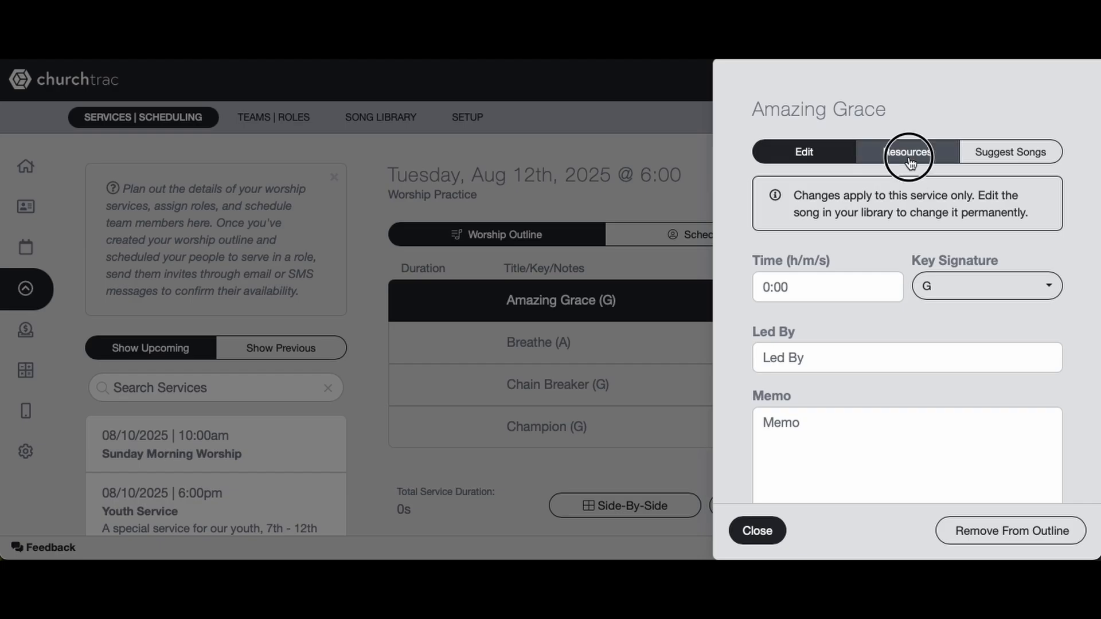
scroll(953, 354, "down", 3)
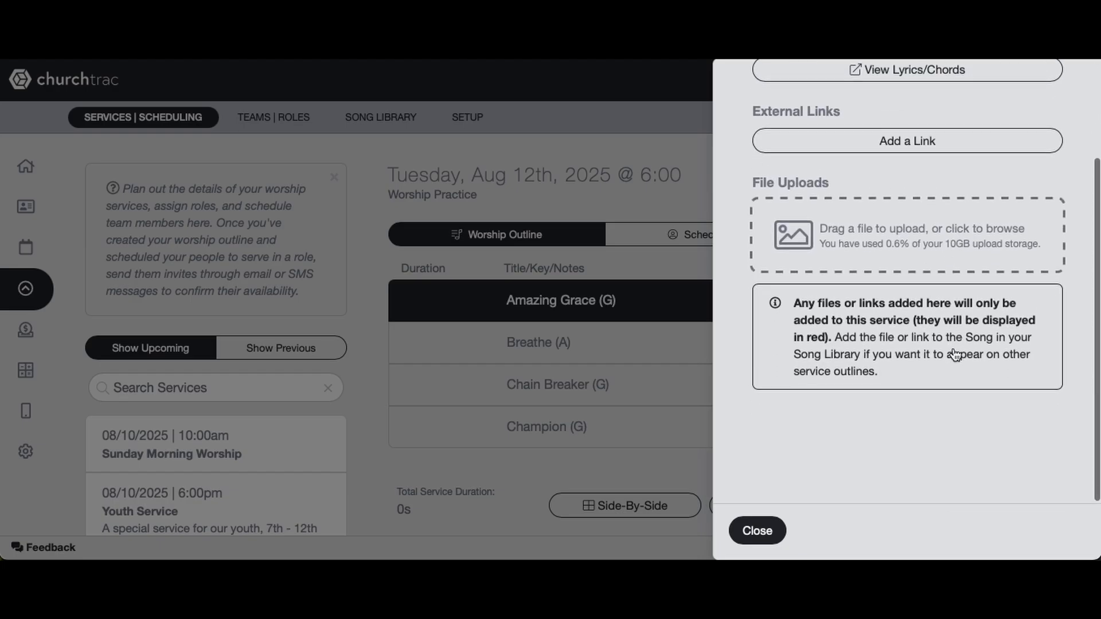
scroll(929, 352, "up", 3)
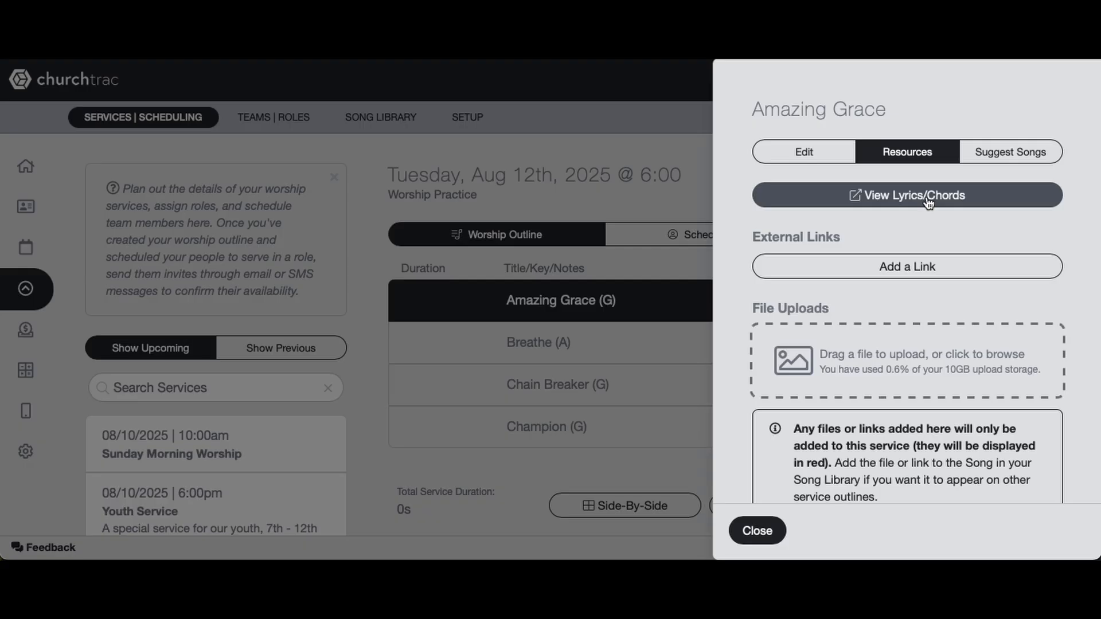
left_click(789, 155)
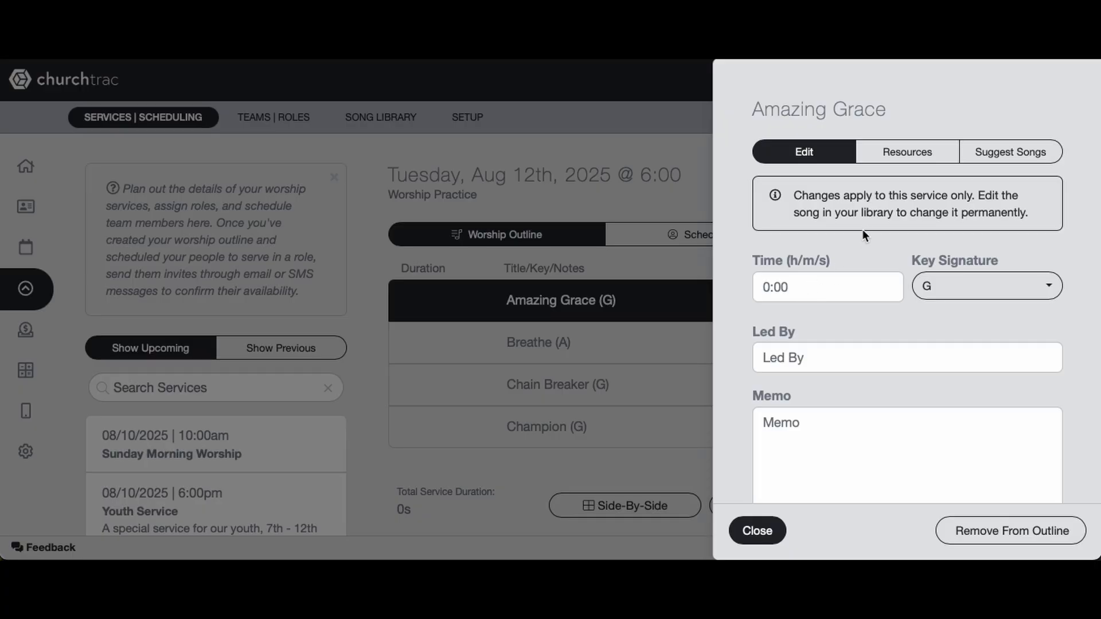
left_click(766, 533)
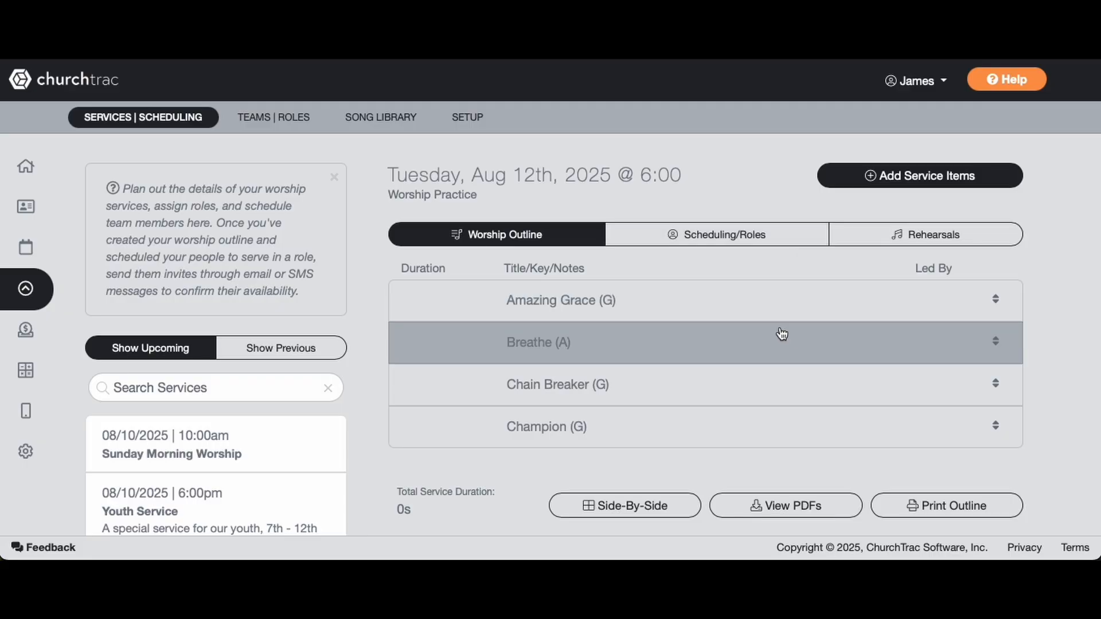
Remove Amazing Grace, Breathe, Chain Breaker and Champion from the Worship Practice outline.
left_click(748, 304)
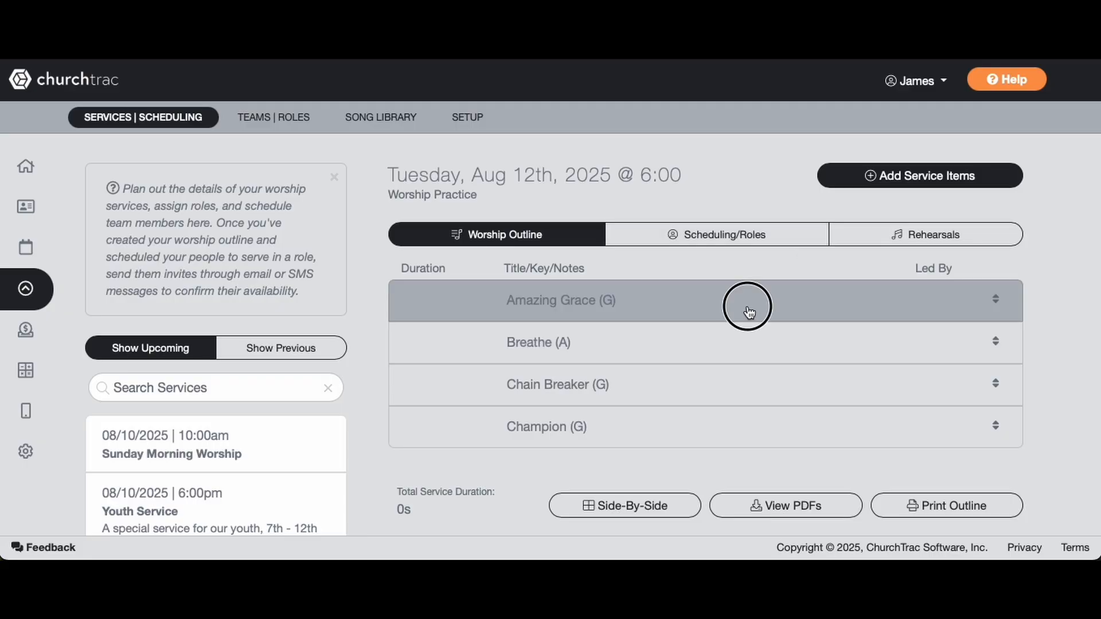
left_click(1024, 528)
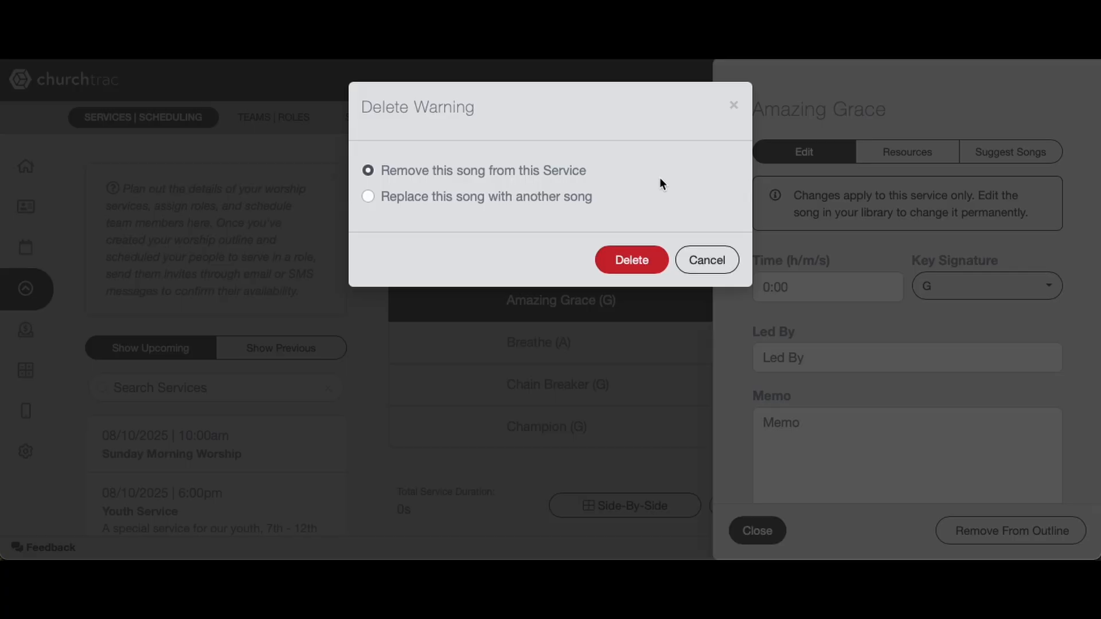
left_click(626, 261)
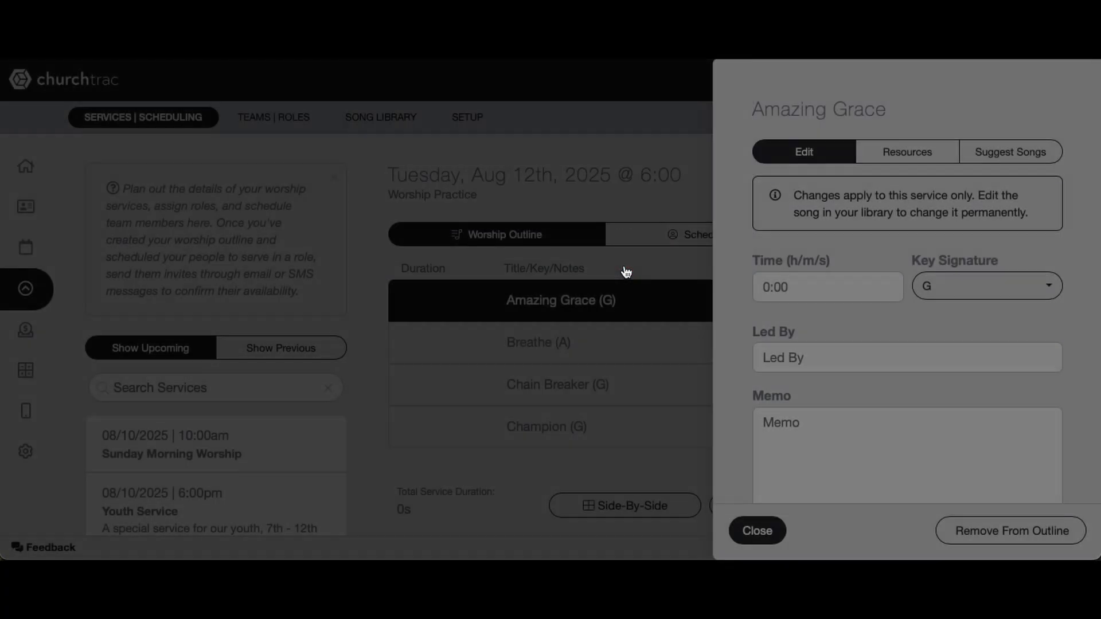
left_click(686, 309)
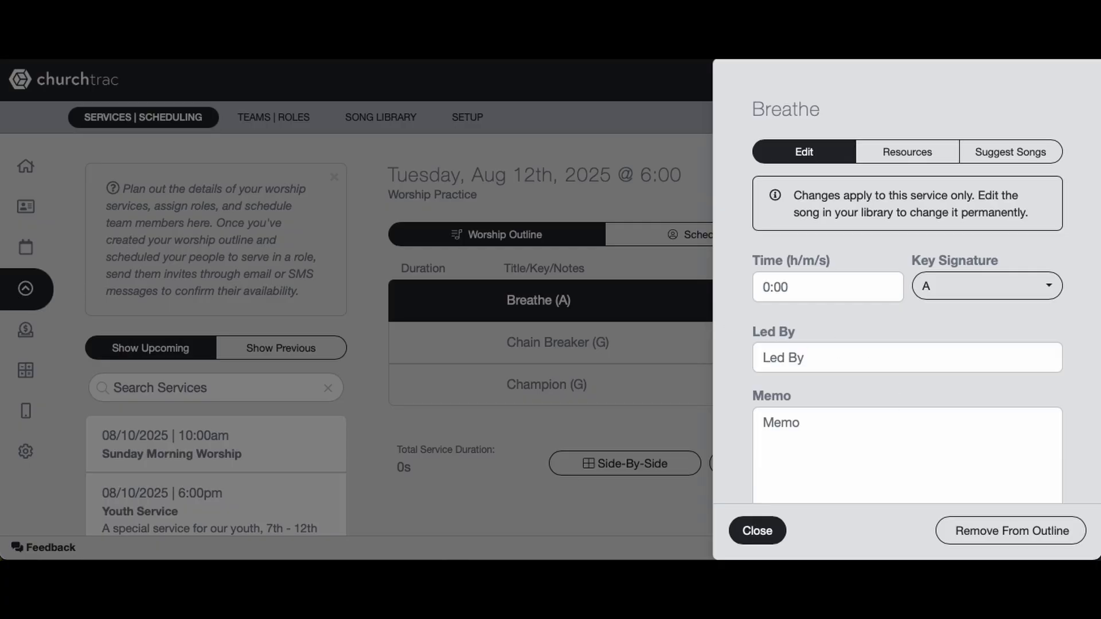
left_click(1010, 530)
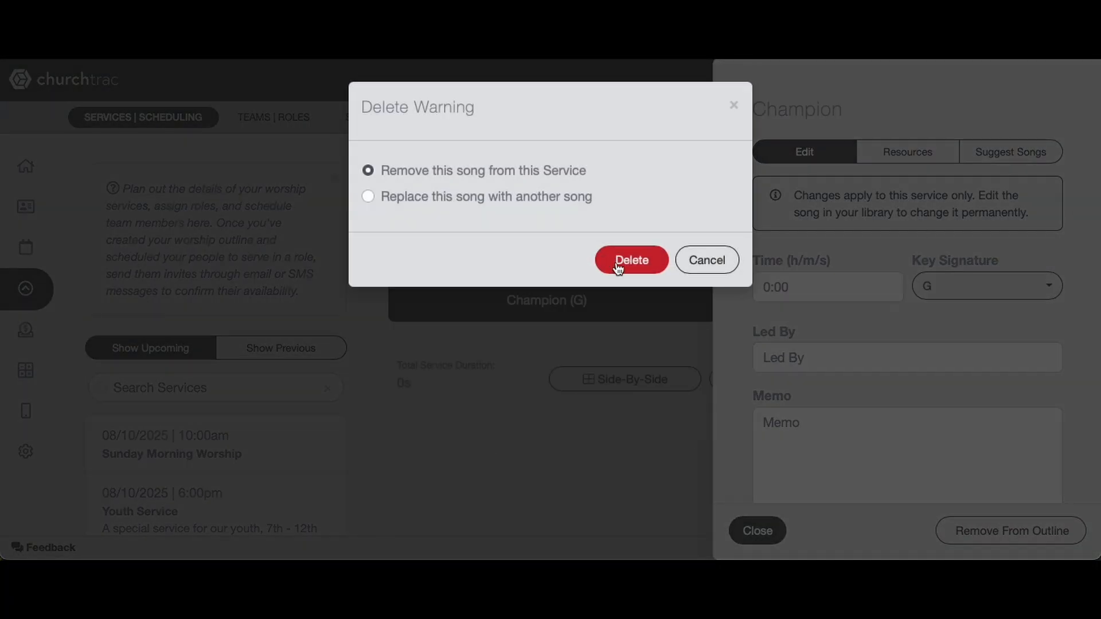
left_click(618, 267)
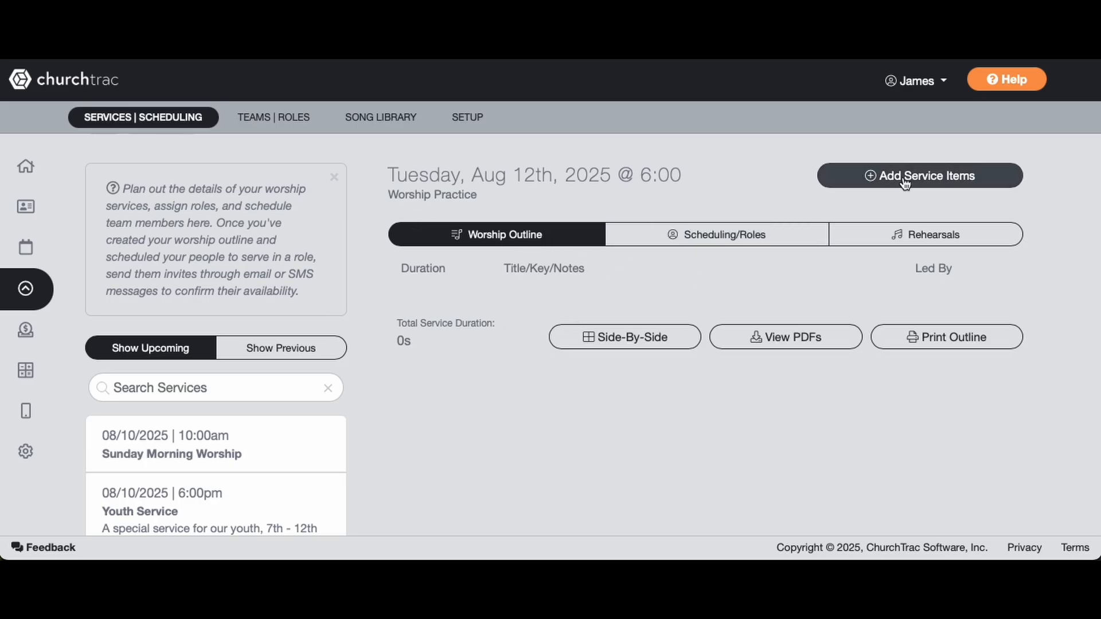
Start adding people to the Worship Practice's Scheduling/Roles, show all teams and expand the Worship Team.
left_click(719, 238)
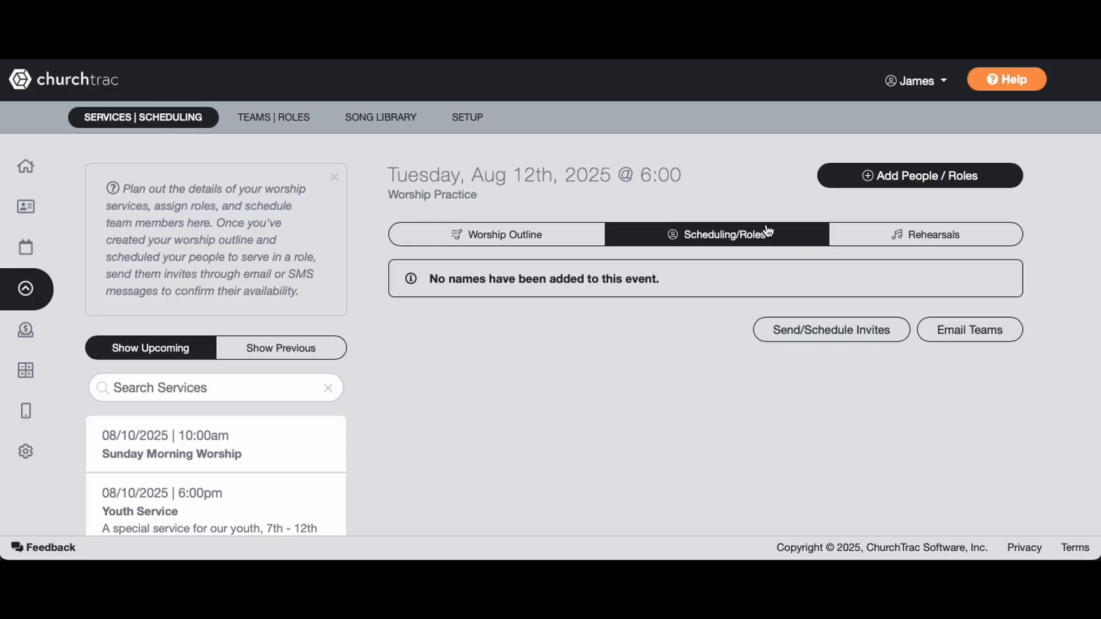
left_click(898, 176)
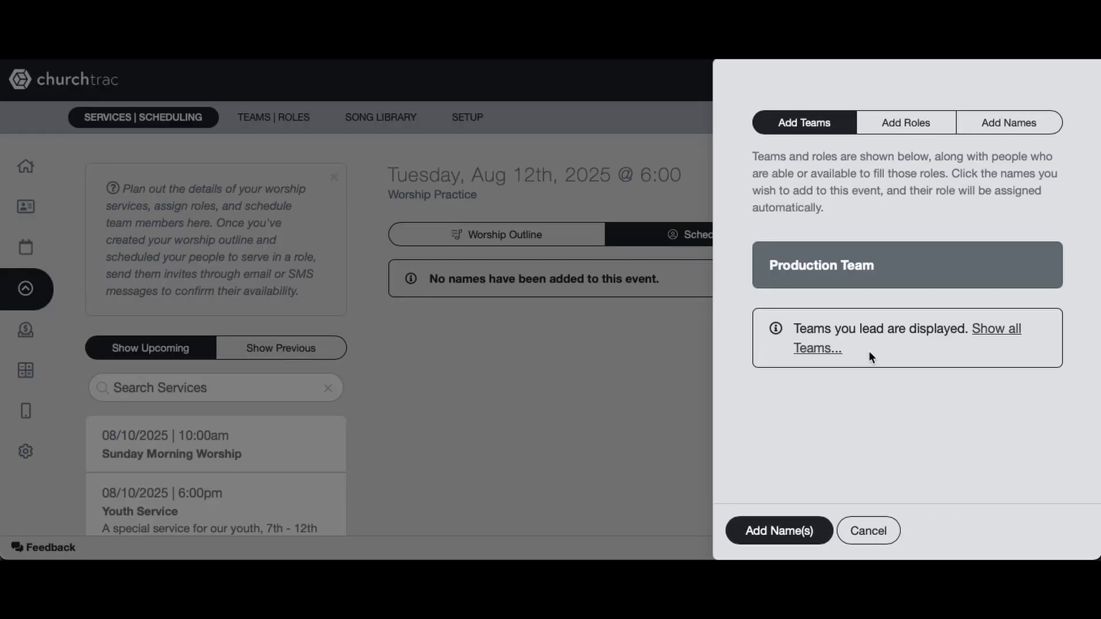
left_click(998, 331)
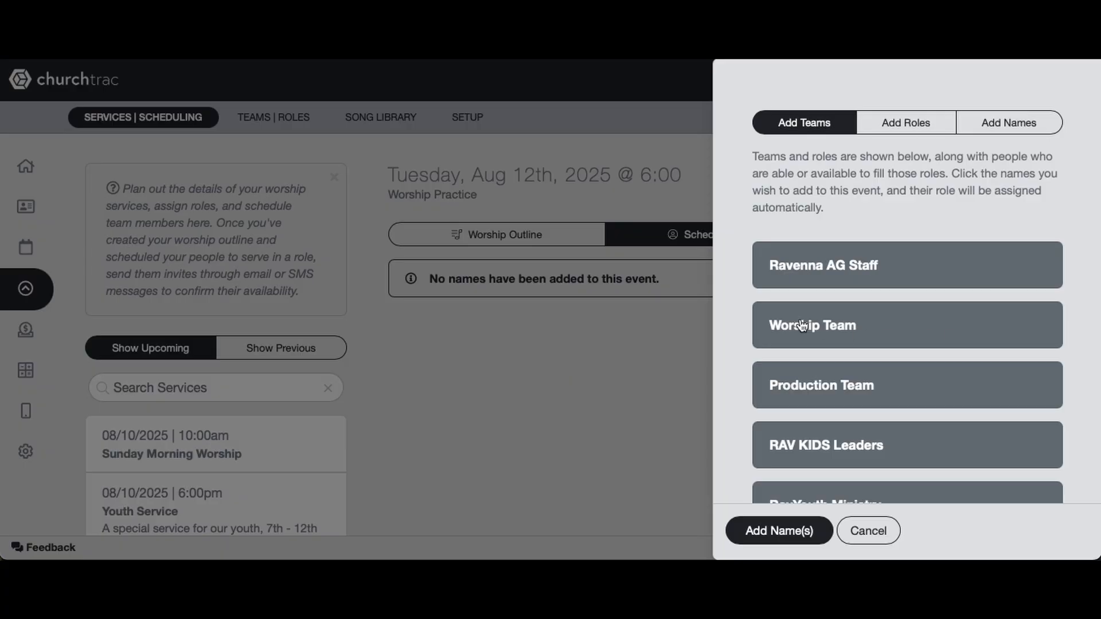
left_click(801, 325)
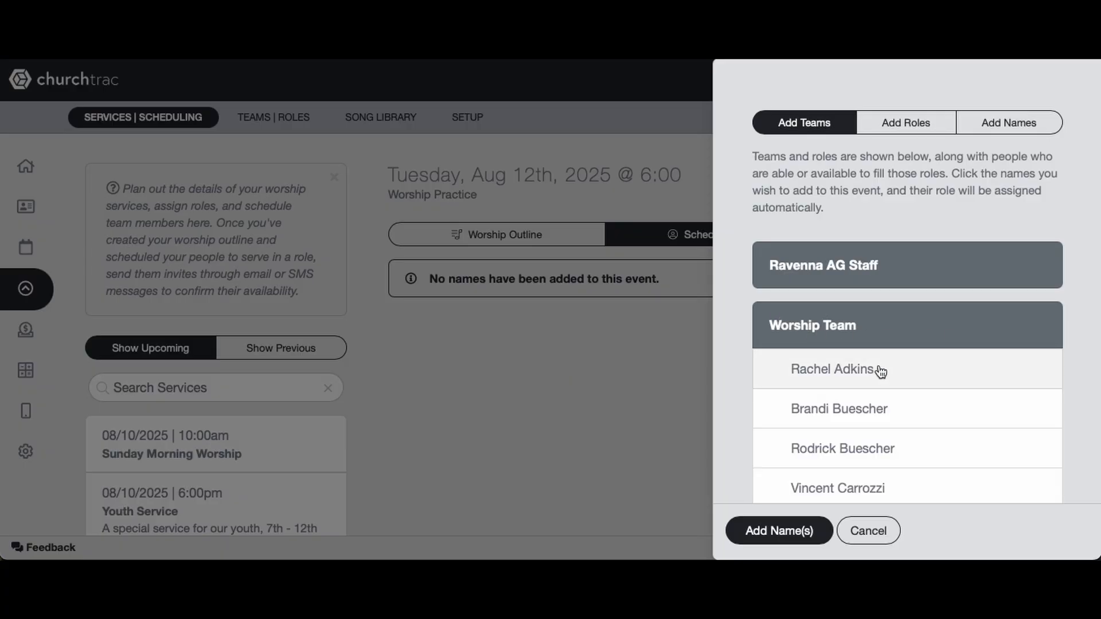
Examine the Worship Team's general member list and its role groups, from Worship Leader through Sound.
scroll(880, 372, "down", 5)
scroll(880, 372, "down", 2)
scroll(880, 372, "up", 7)
scroll(880, 373, "down", 5)
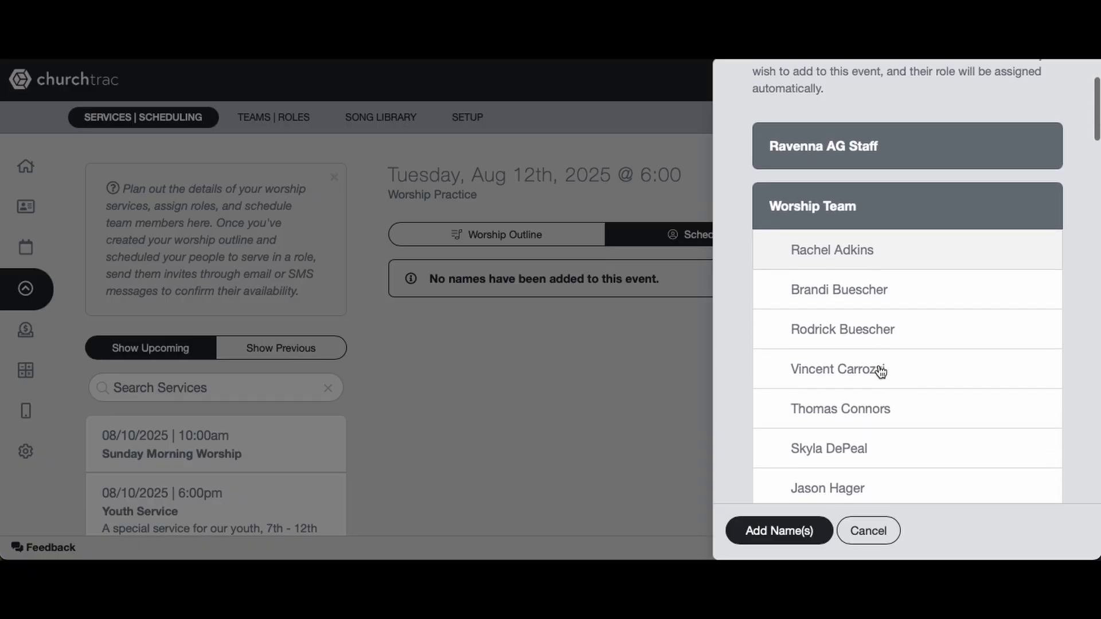
scroll(880, 372, "down", 5)
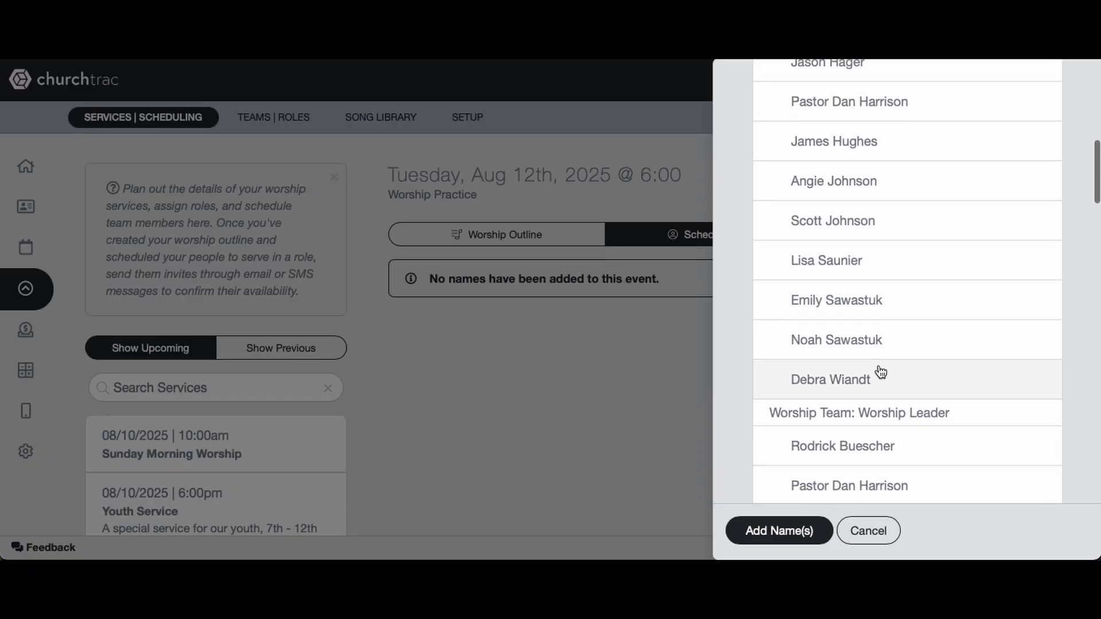
scroll(880, 372, "down", 1)
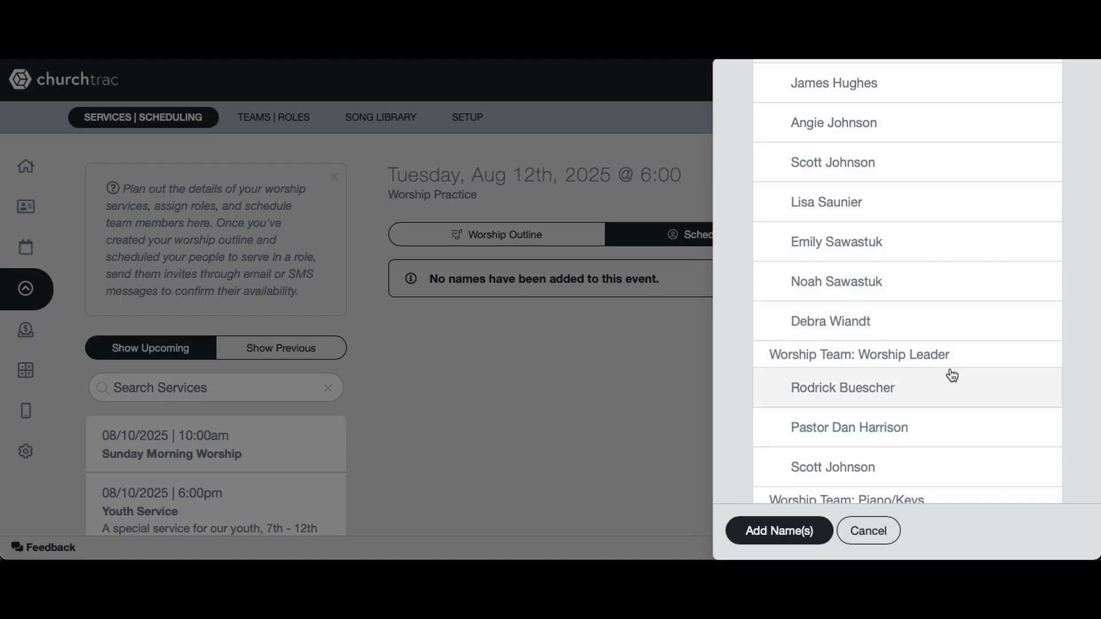
scroll(955, 392, "down", 1)
scroll(957, 393, "down", 1)
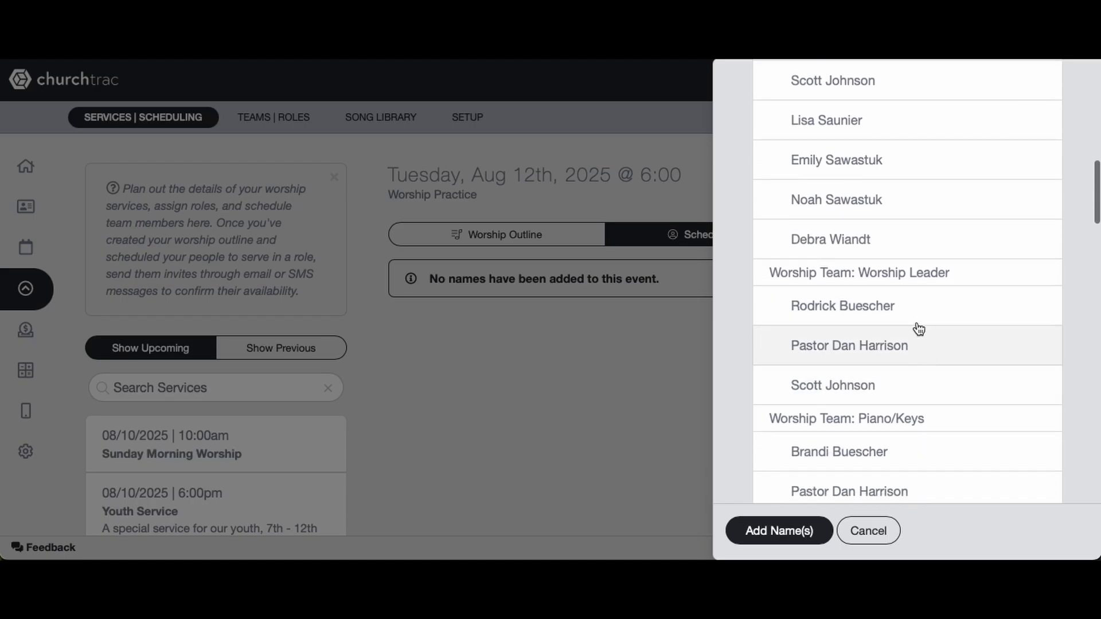
scroll(918, 386, "down", 2)
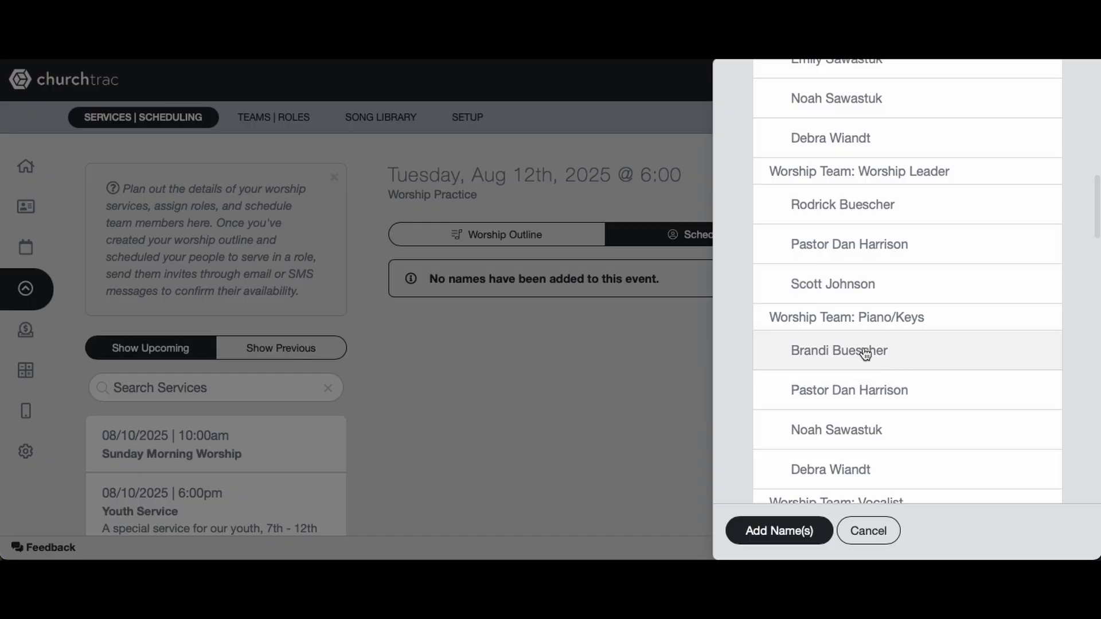
scroll(961, 363, "down", 1)
scroll(962, 362, "down", 2)
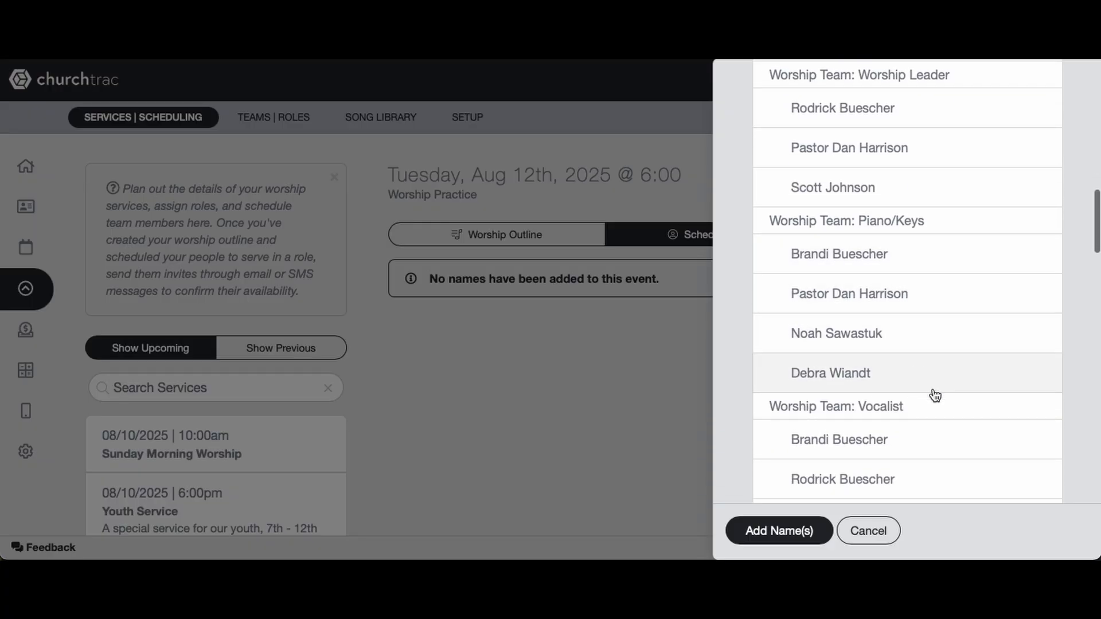
scroll(929, 389, "down", 2)
scroll(941, 405, "down", 5)
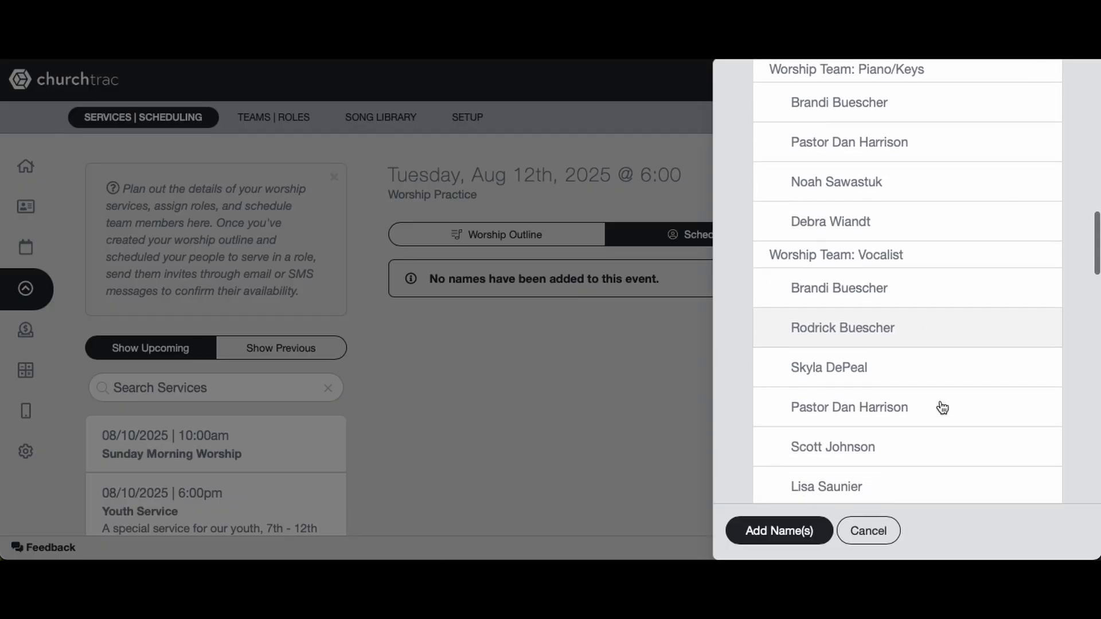
scroll(940, 405, "down", 6)
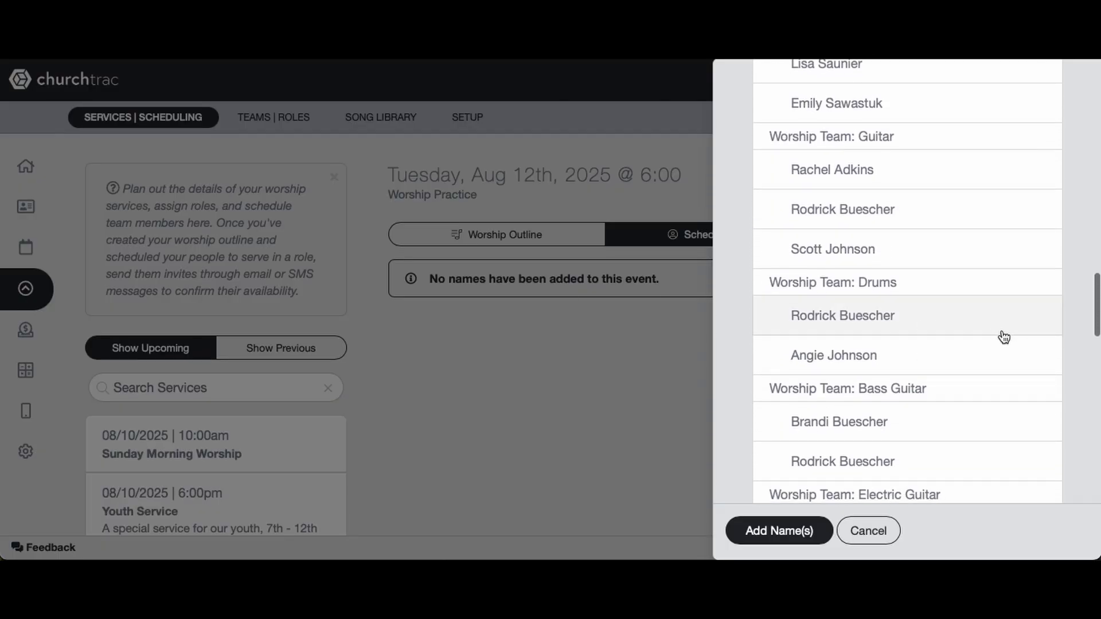
scroll(978, 373, "down", 2)
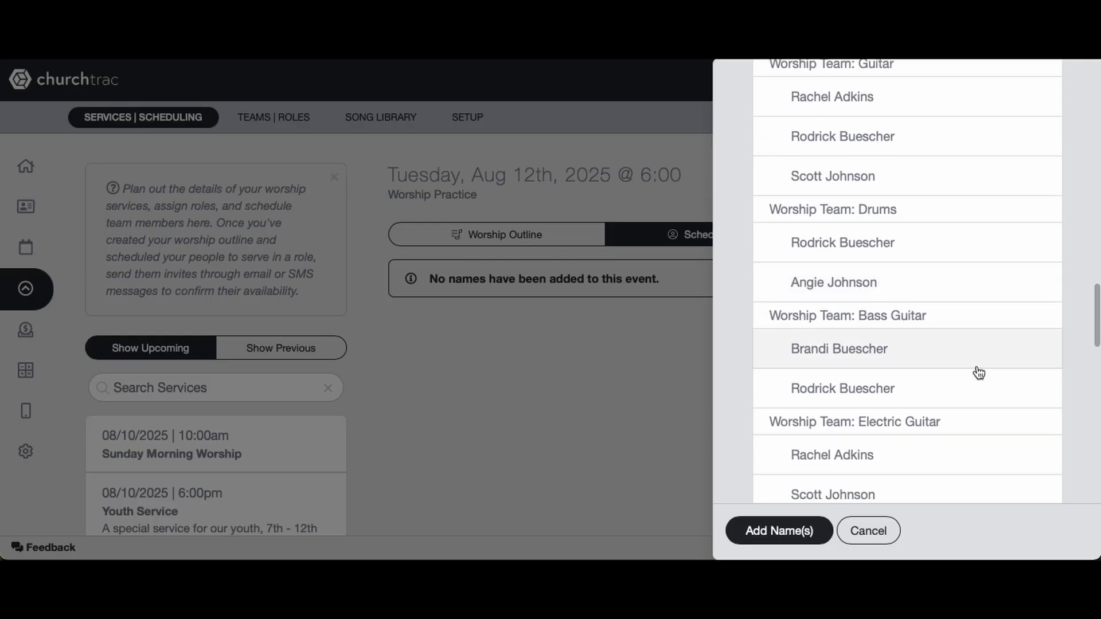
scroll(978, 374, "down", 2)
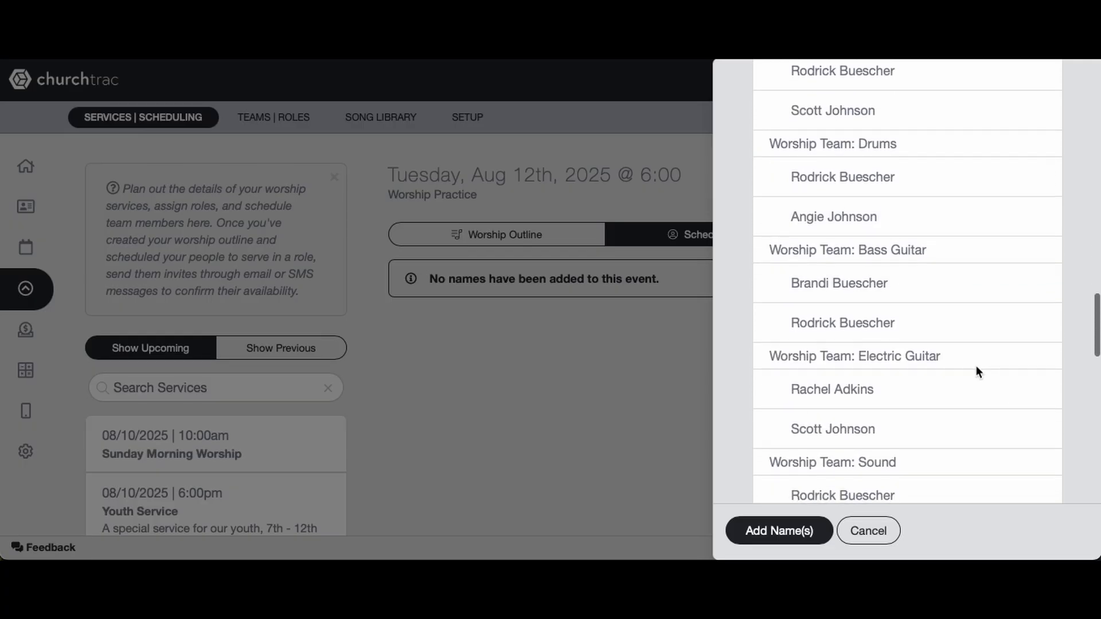
scroll(973, 386, "down", 5)
scroll(972, 386, "down", 3)
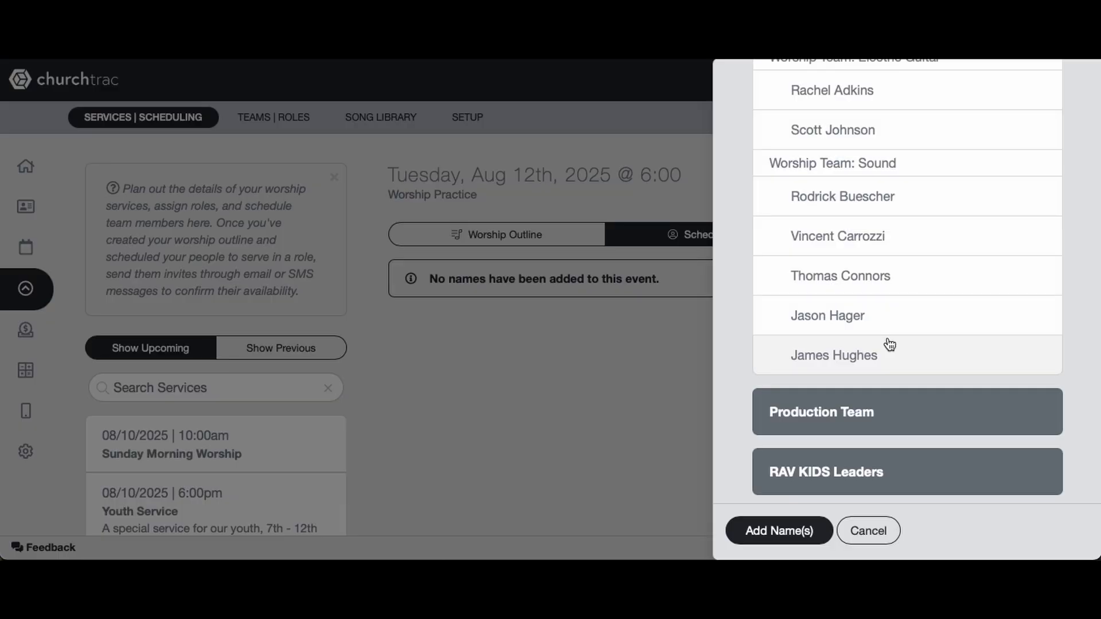
scroll(889, 344, "up", 20)
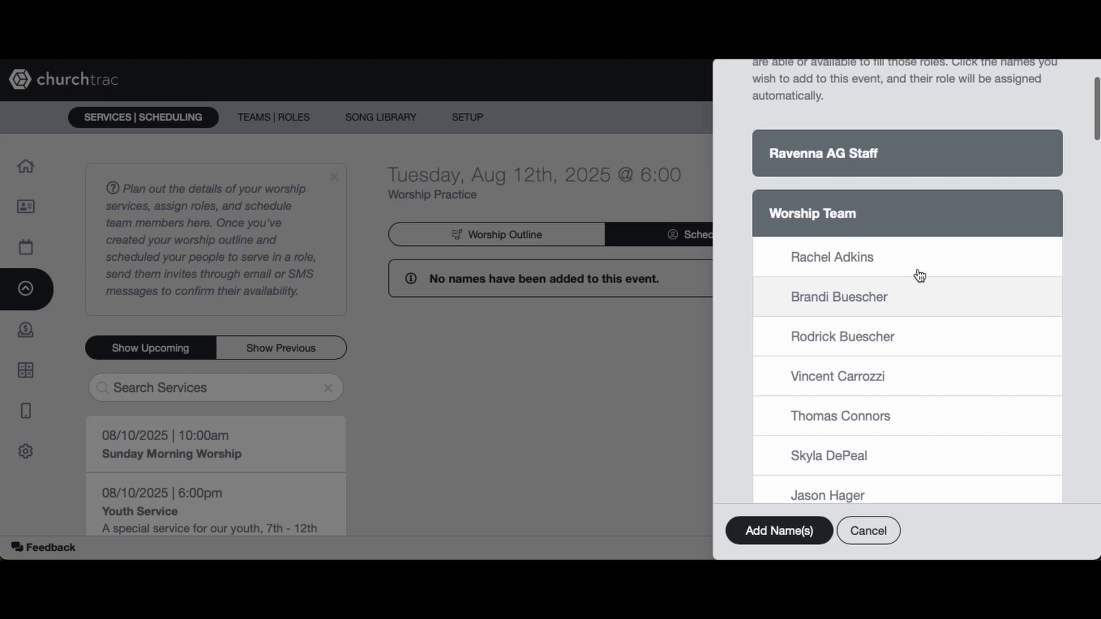
Select every member in the Worship Team's general list, without specific roles, and add them to the Worship Practice schedule.
left_click(865, 258)
left_click(946, 302)
left_click(920, 355)
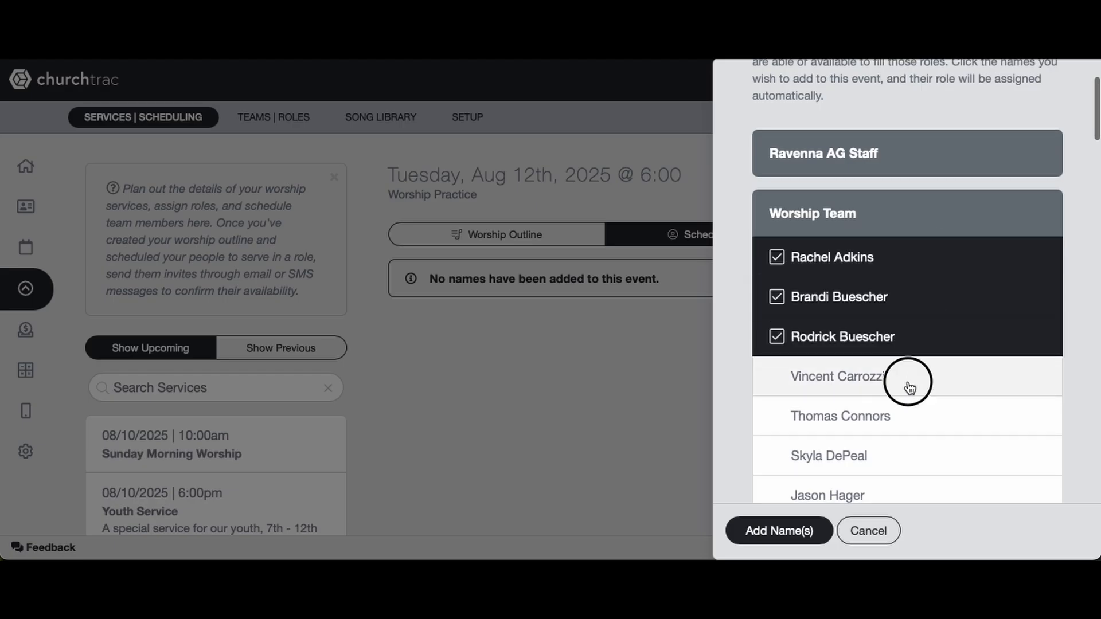
left_click(909, 386)
scroll(906, 388, "down", 3)
left_click(873, 310)
left_click(889, 366)
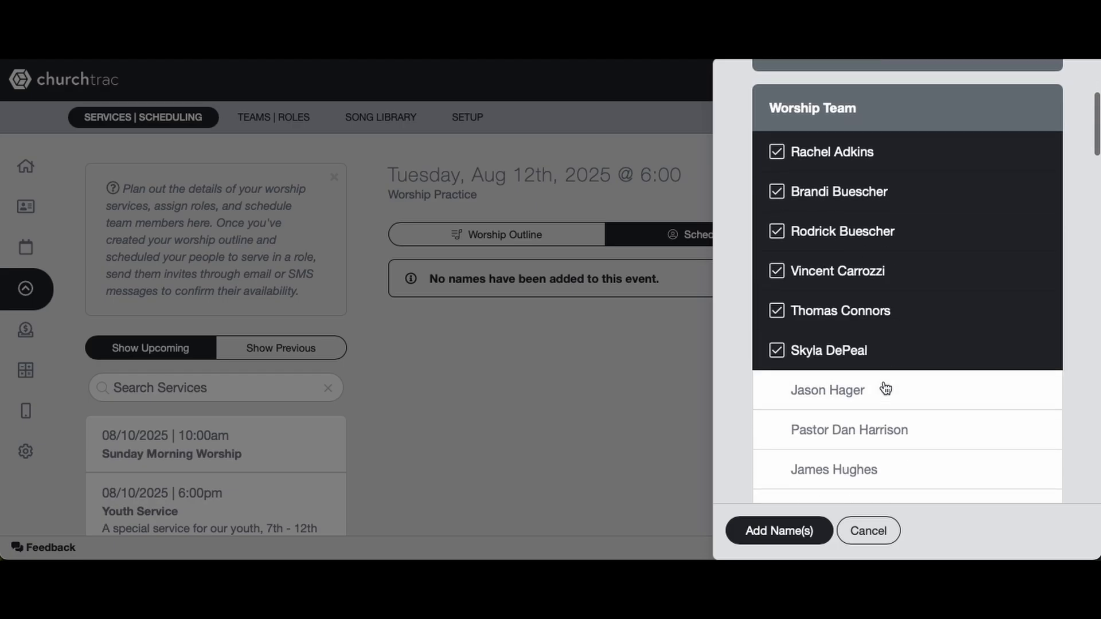
left_click(883, 392)
scroll(883, 398, "down", 3)
left_click(872, 352)
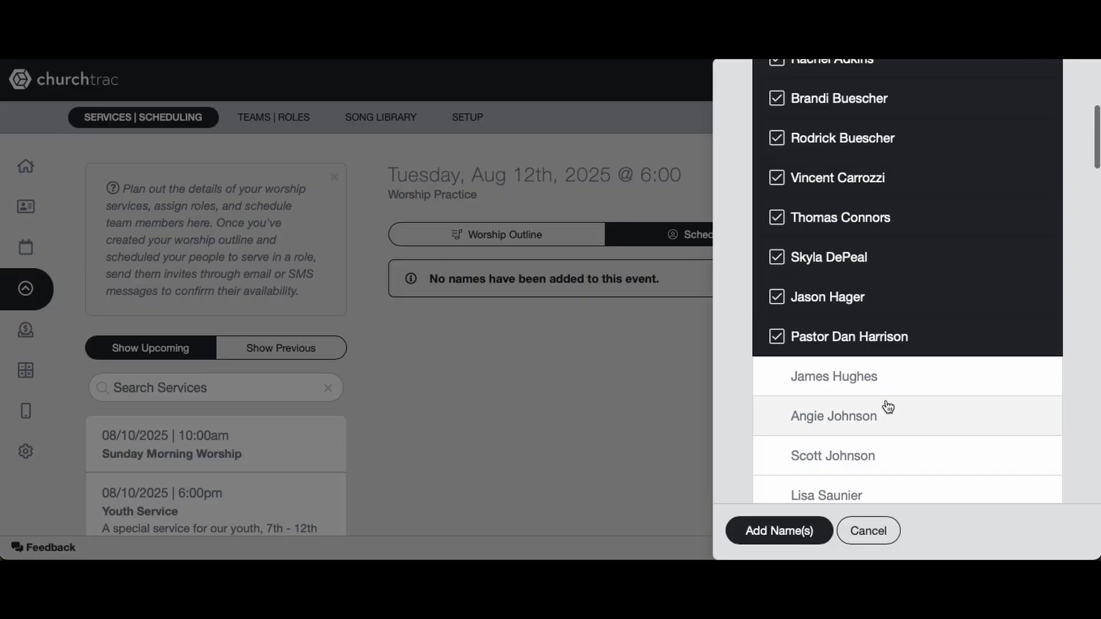
left_click(881, 382)
left_click(884, 427)
scroll(887, 434, "down", 2)
scroll(888, 434, "down", 1)
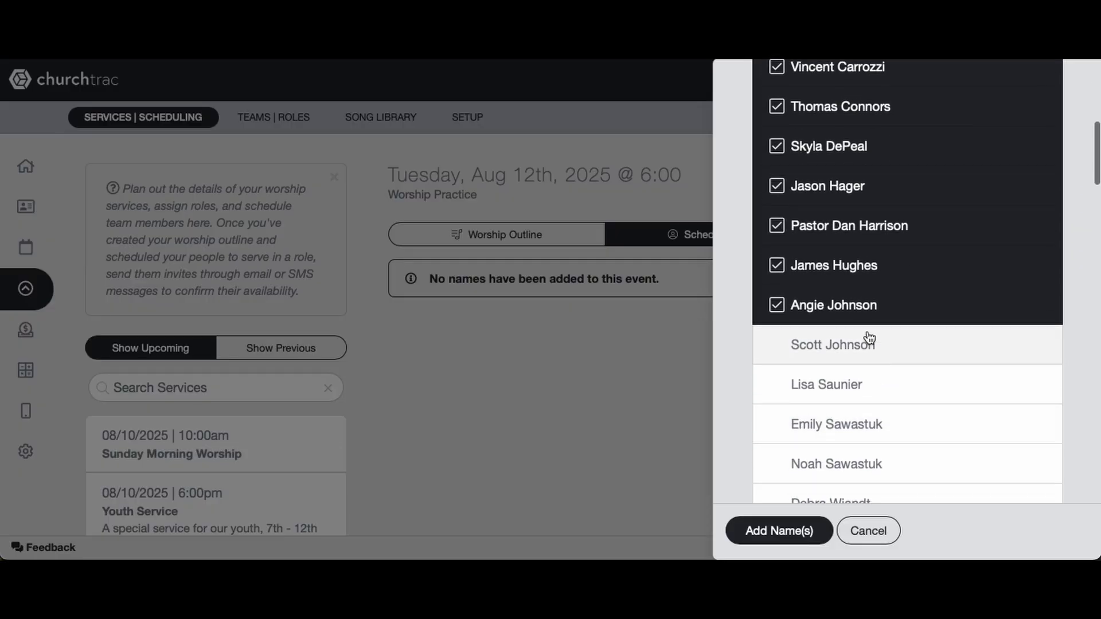
left_click(866, 344)
left_click(877, 381)
scroll(874, 376, "down", 3)
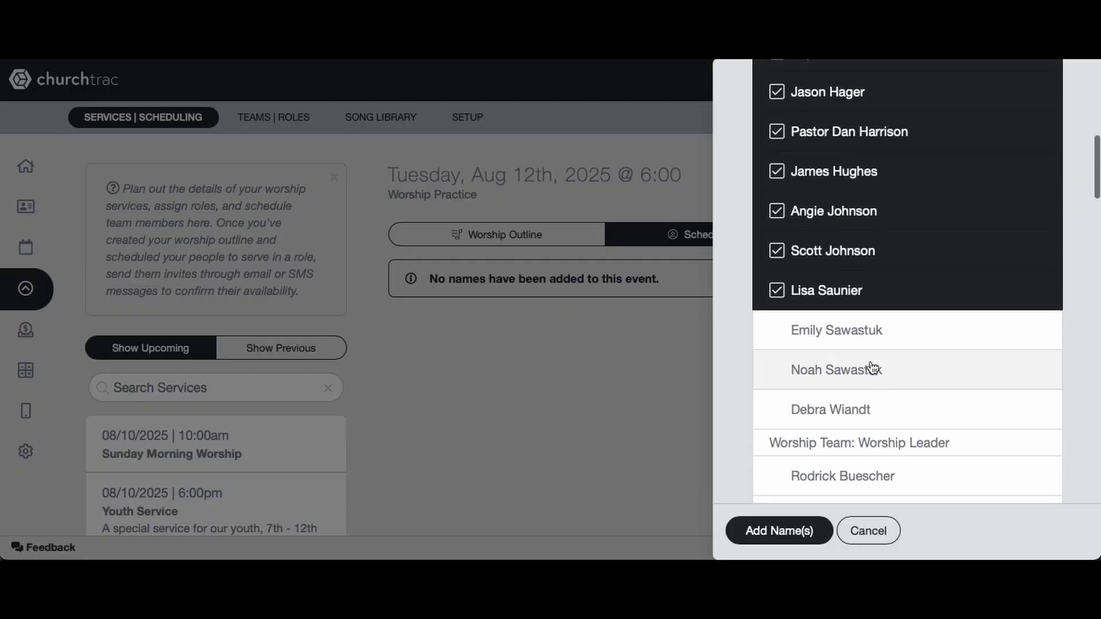
left_click(863, 321)
left_click(877, 371)
scroll(868, 371, "down", 3)
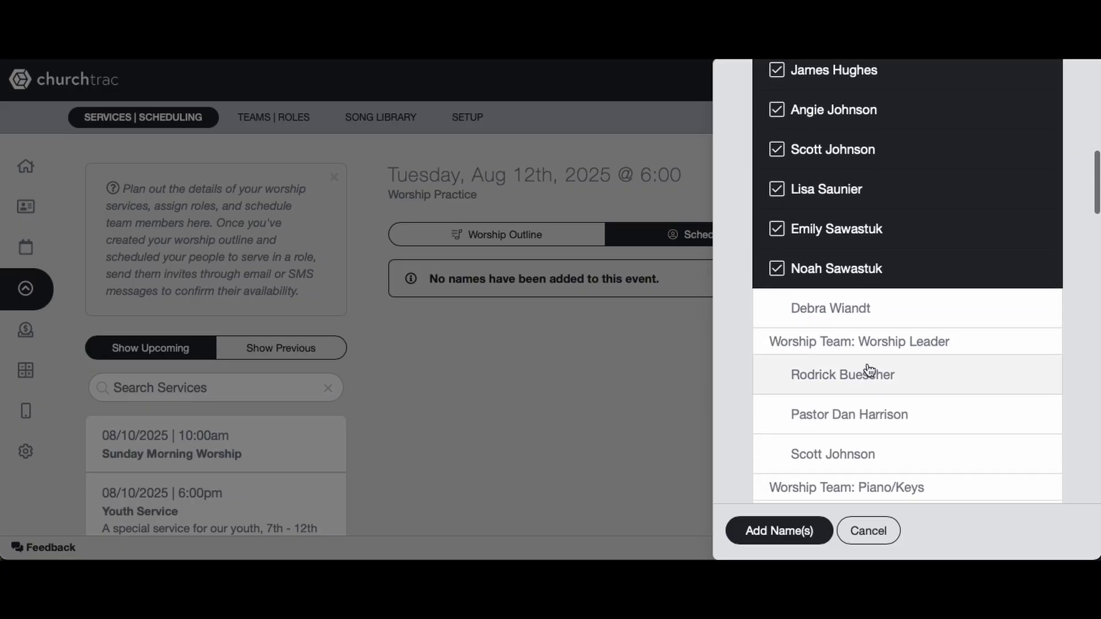
left_click(828, 308)
scroll(828, 308, "up", 7)
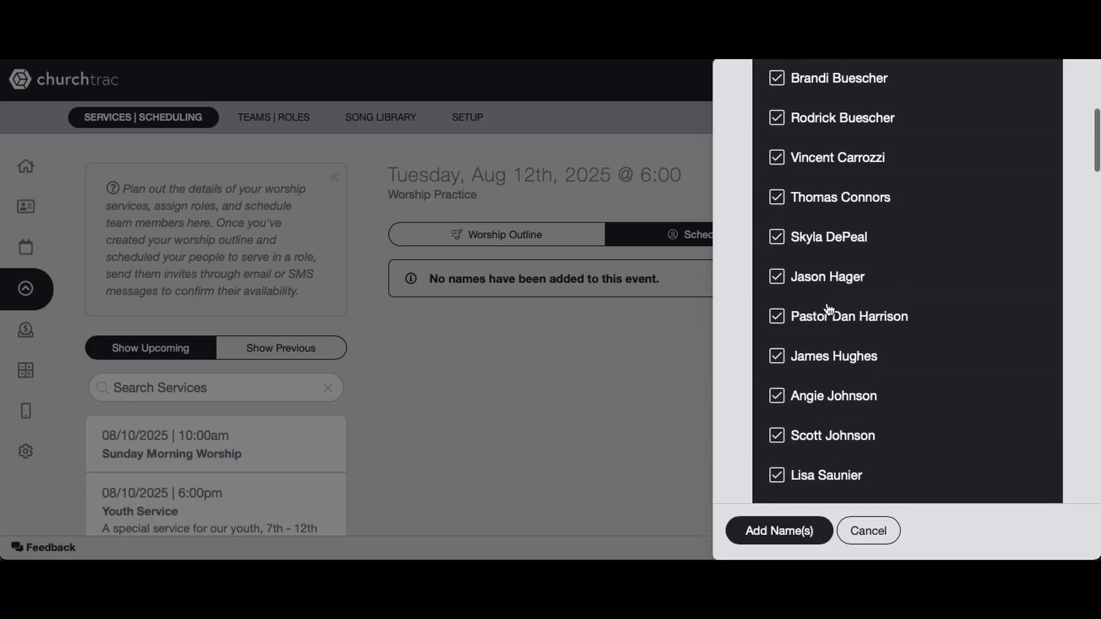
scroll(829, 309, "down", 10)
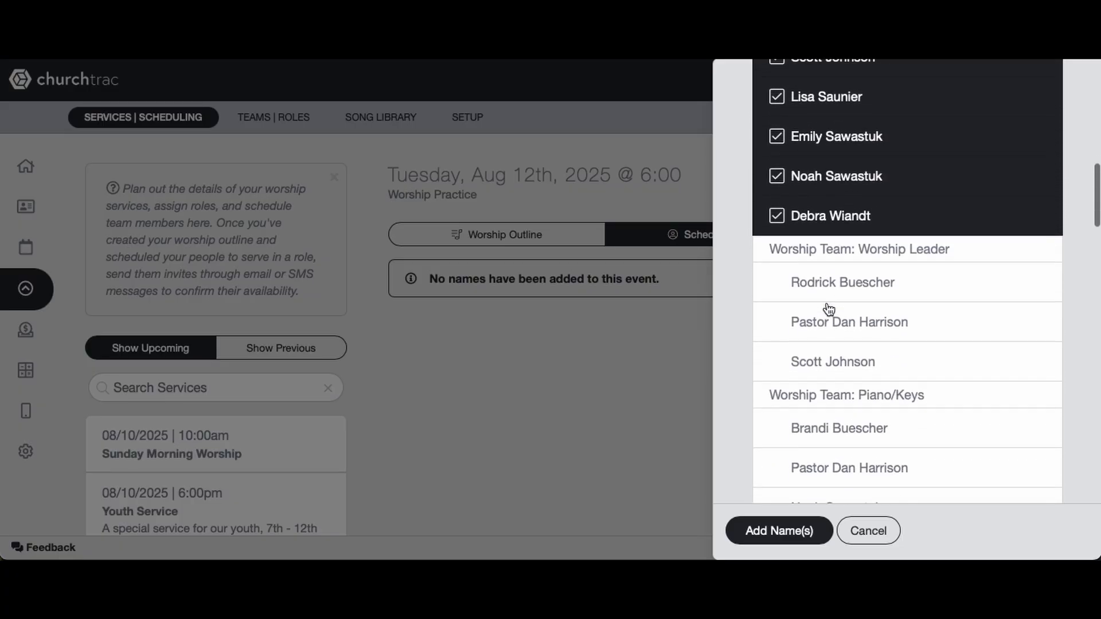
left_click(767, 530)
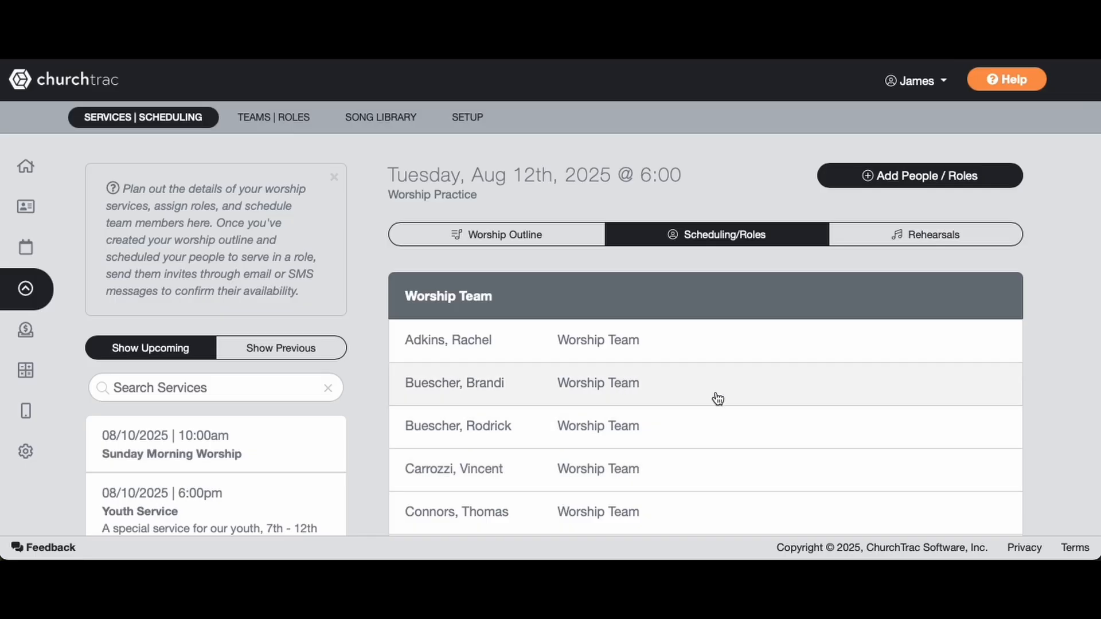
scroll(714, 398, "down", 5)
scroll(717, 399, "up", 3)
scroll(717, 398, "down", 7)
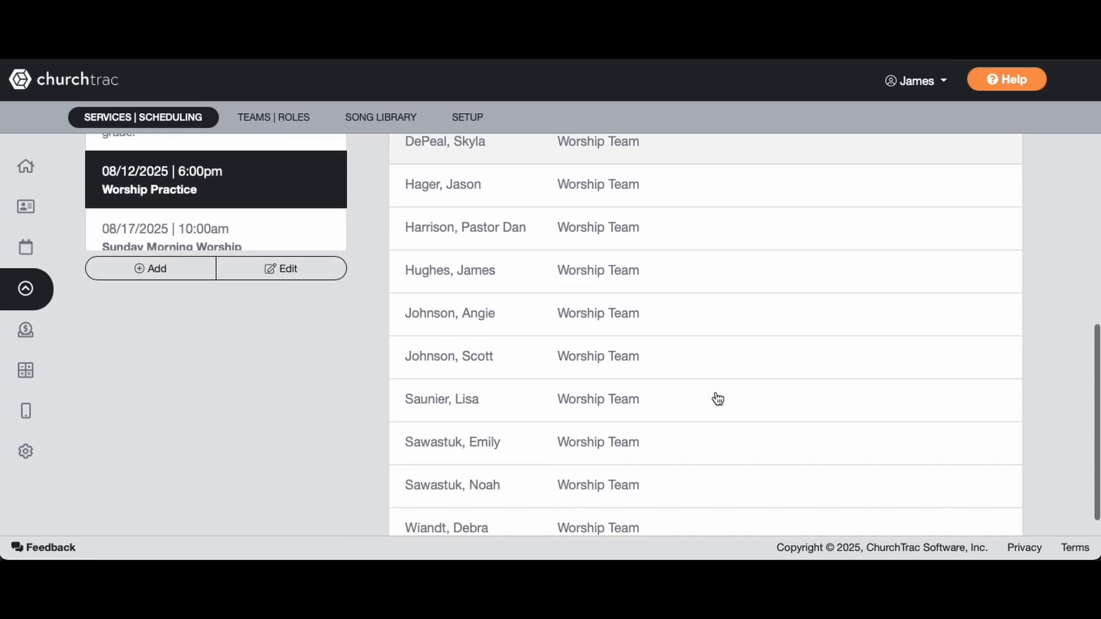
scroll(717, 398, "up", 9)
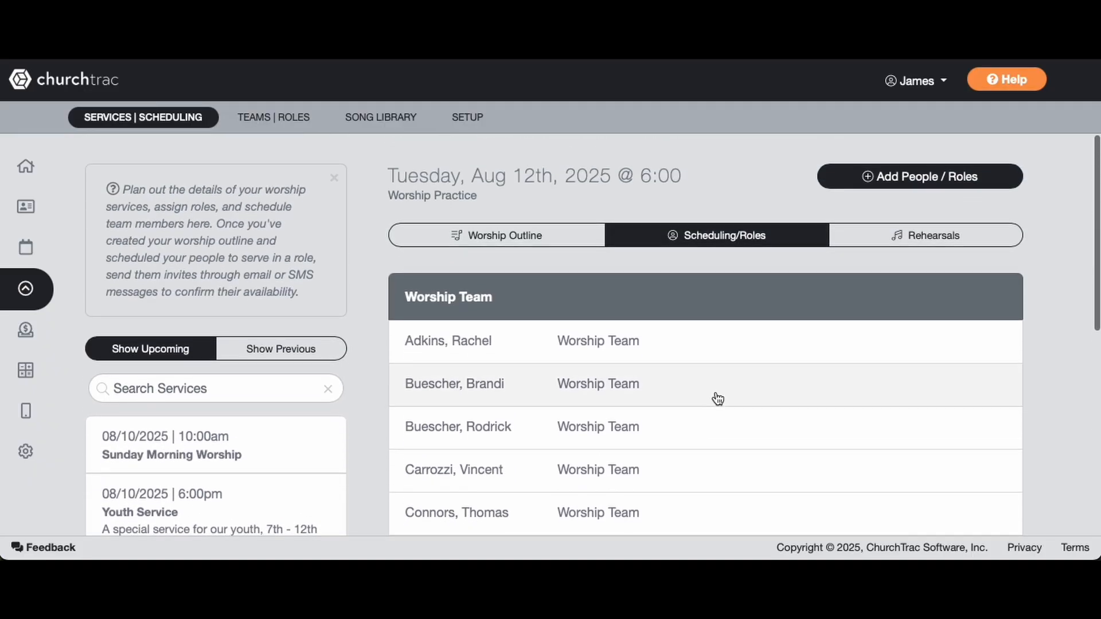
Examine the name, date, time, location and notes fields for a new Worship Practice rehearsal, and close the form without adding it.
left_click(892, 236)
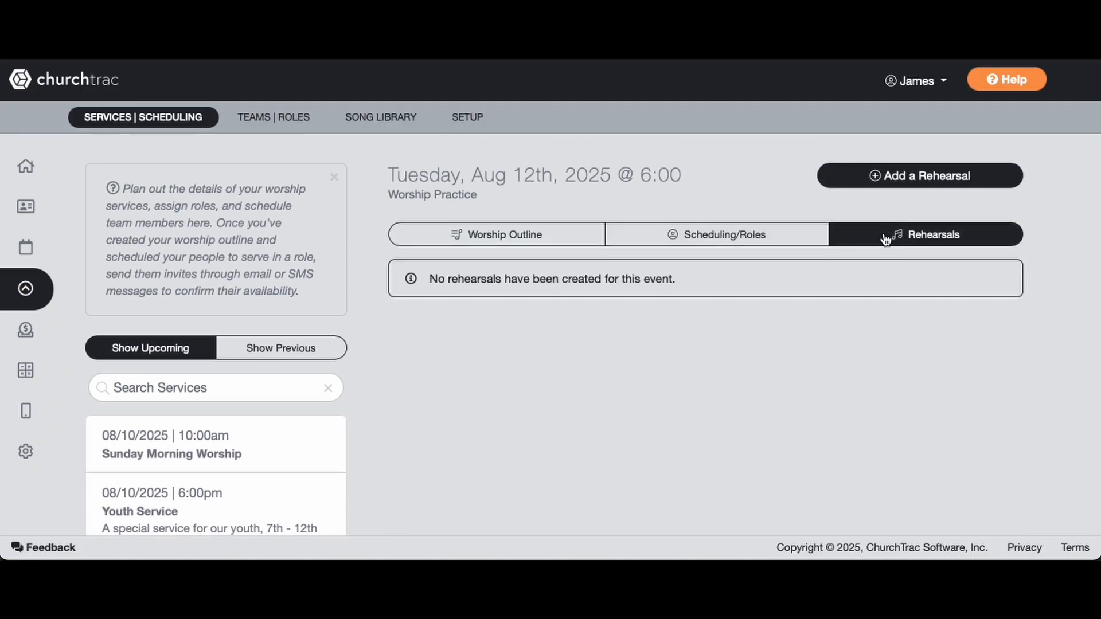
left_click(898, 175)
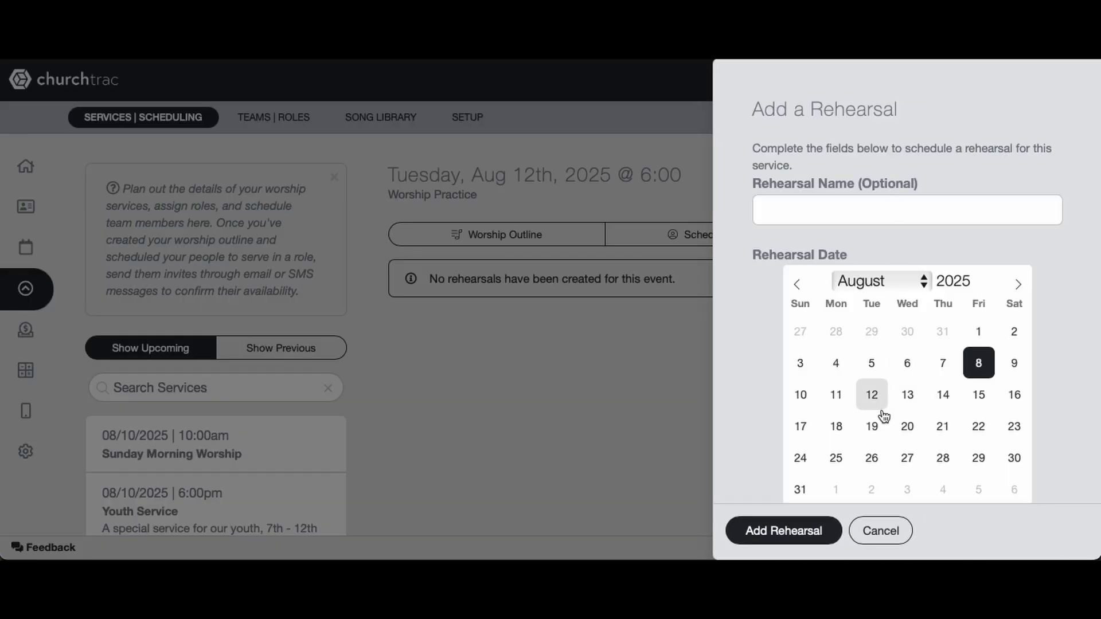
scroll(882, 415, "down", 1)
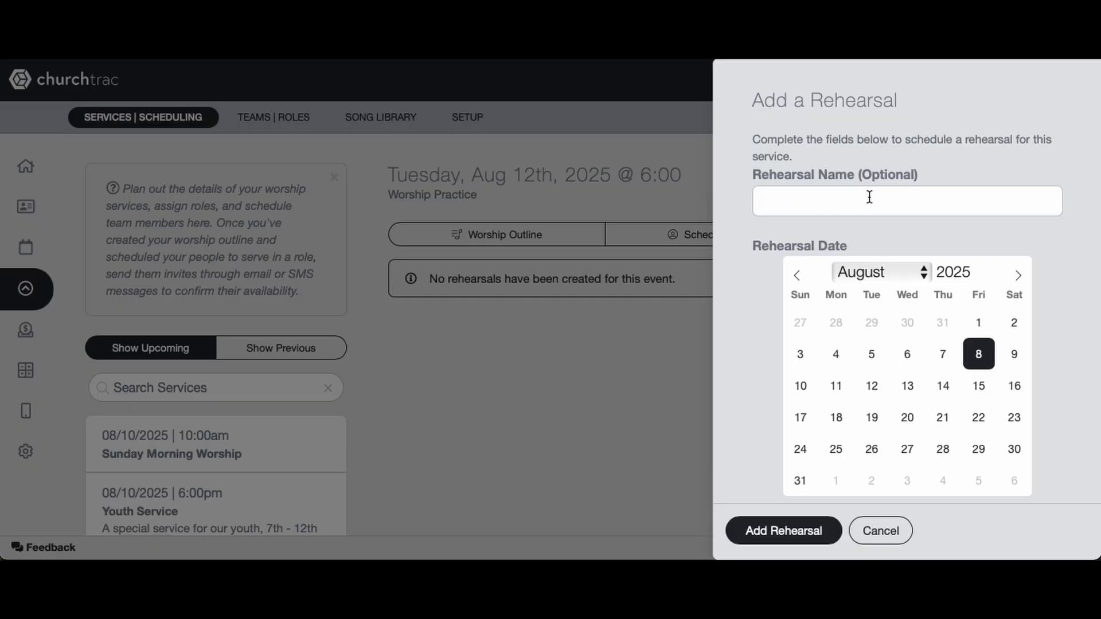
scroll(759, 265, "down", 3)
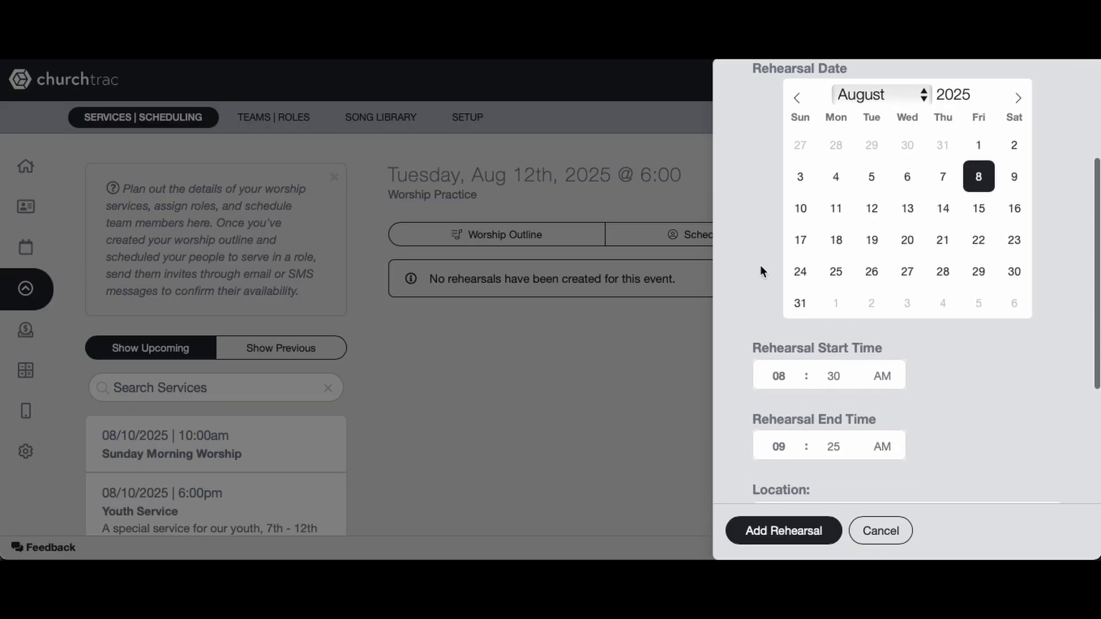
scroll(756, 265, "up", 4)
scroll(752, 265, "down", 1)
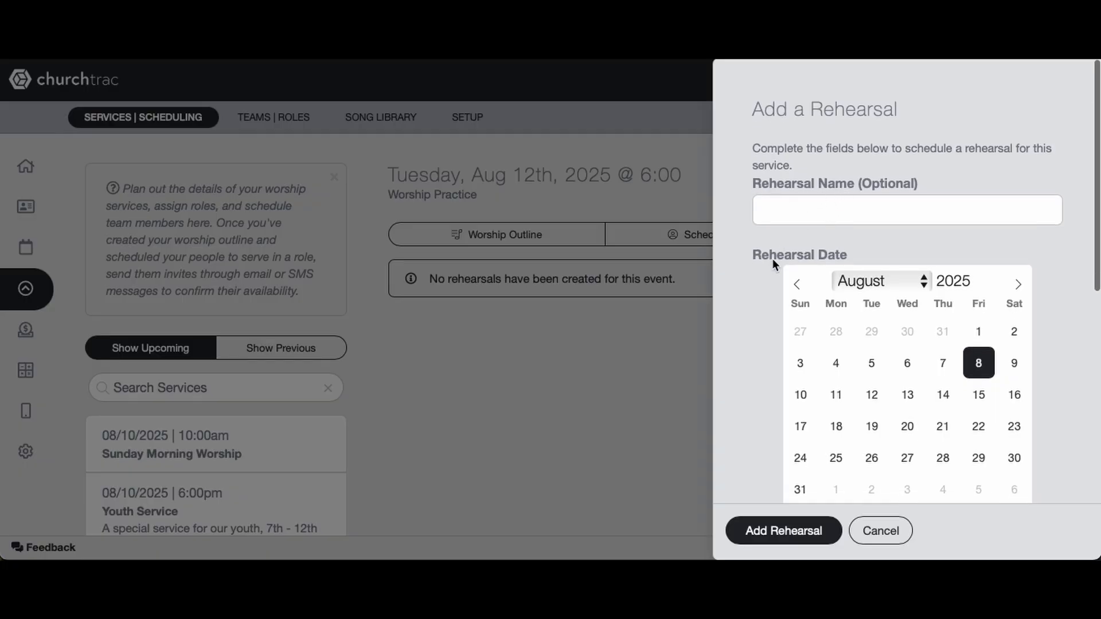
scroll(772, 259, "down", 6)
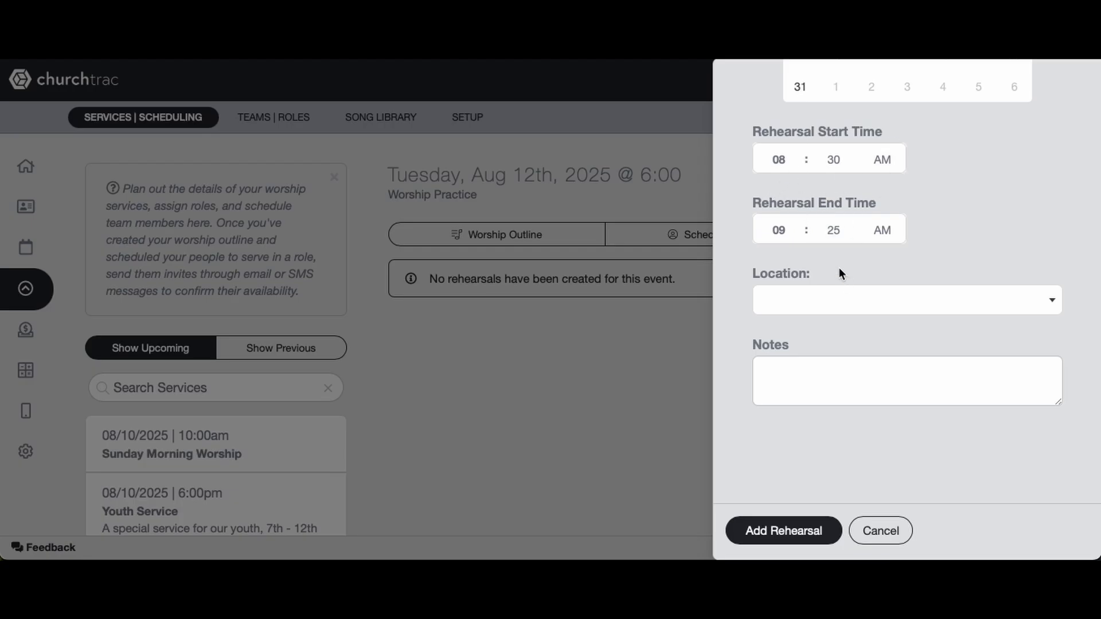
left_click(825, 307)
left_click(731, 274)
left_click(887, 532)
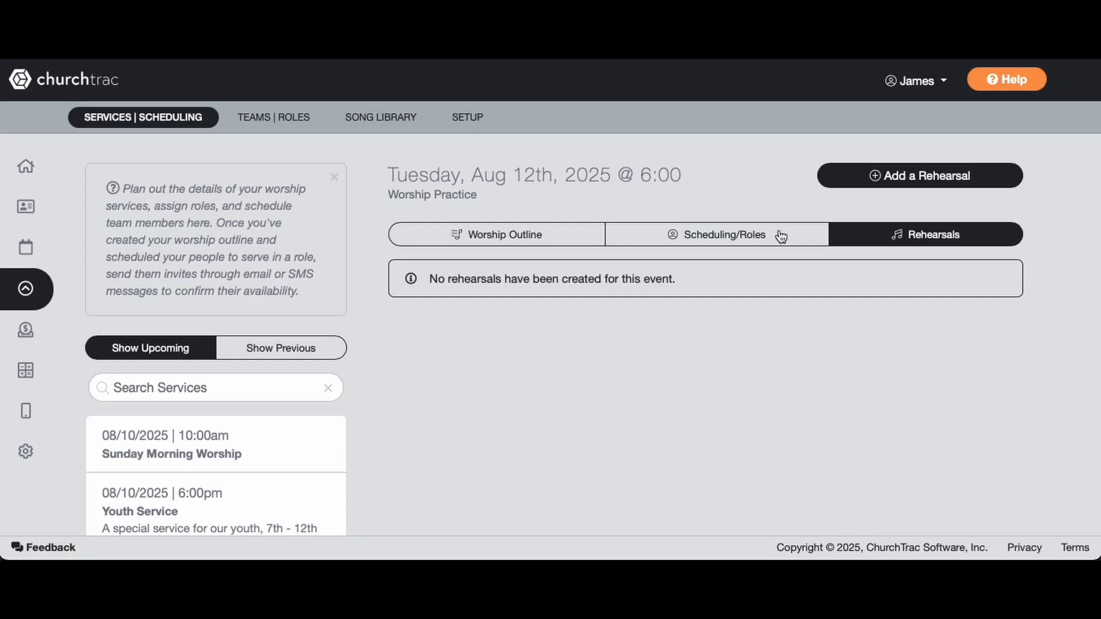
Examine the Worship Practice's scheduled Worship Team list in Scheduling/Roles, down to the options for sending or scheduling invites and emailing teams.
left_click(739, 238)
scroll(646, 376, "down", 9)
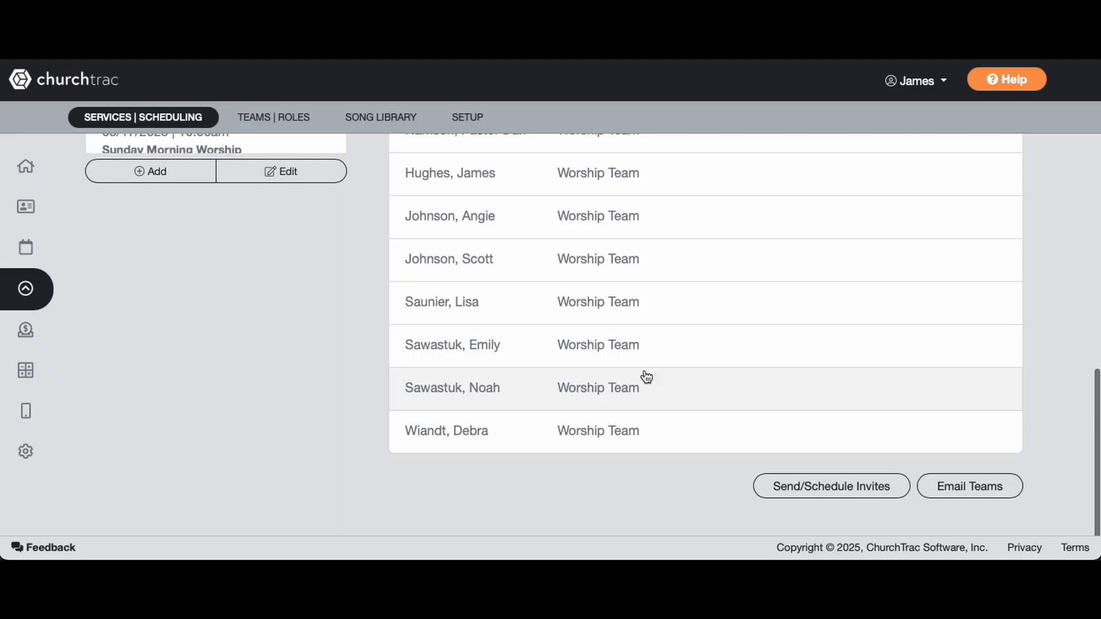
scroll(647, 377, "up", 1)
scroll(647, 377, "down", 1)
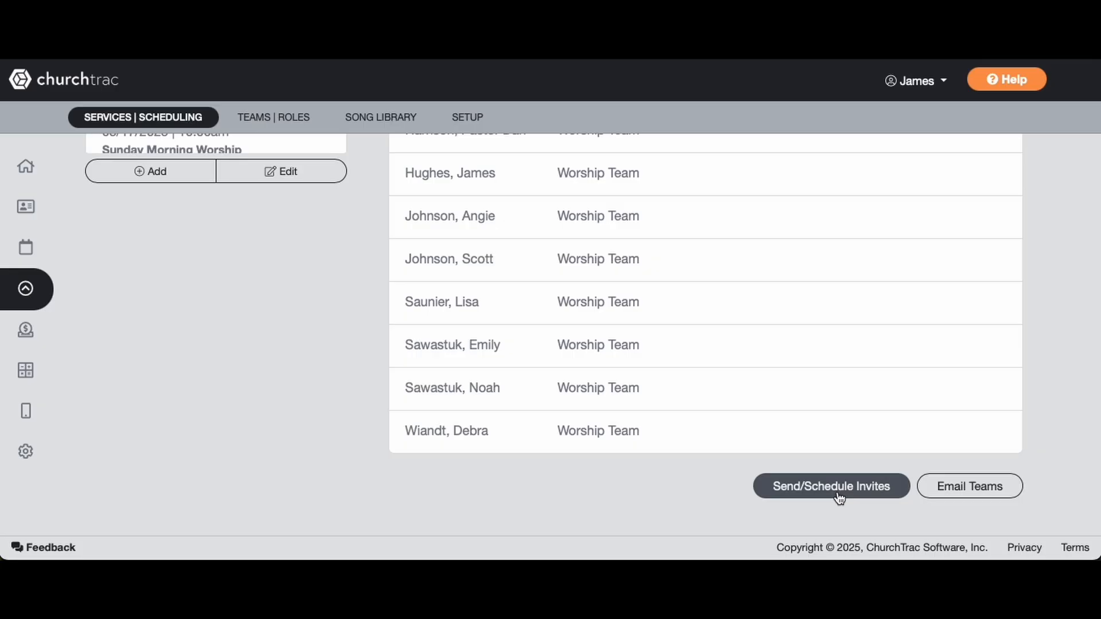
scroll(838, 497, "up", 10)
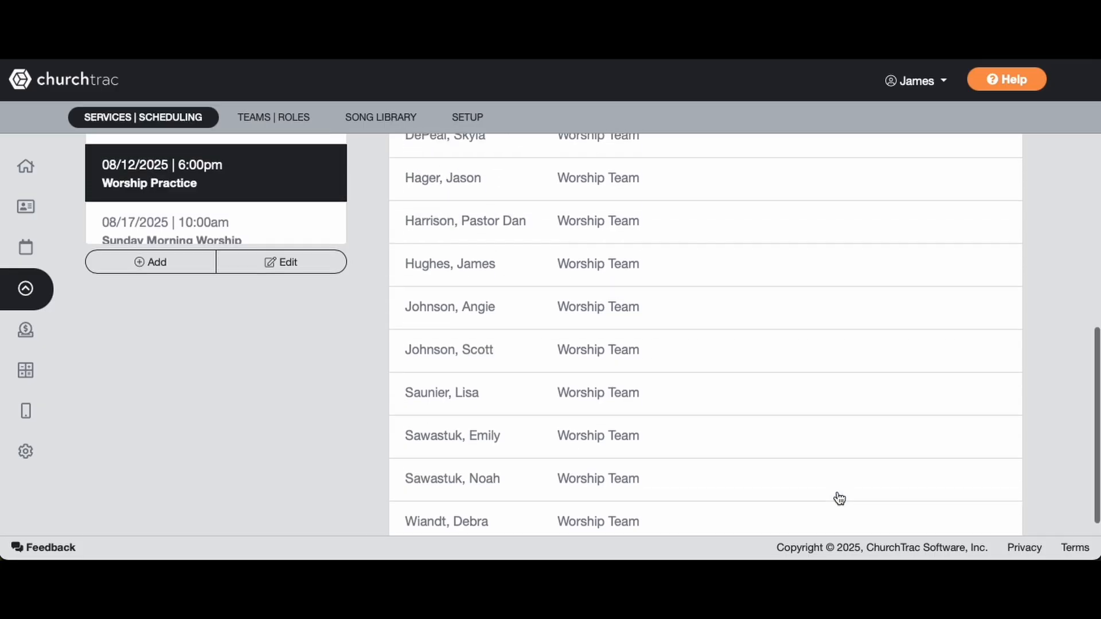
scroll(839, 498, "up", 2)
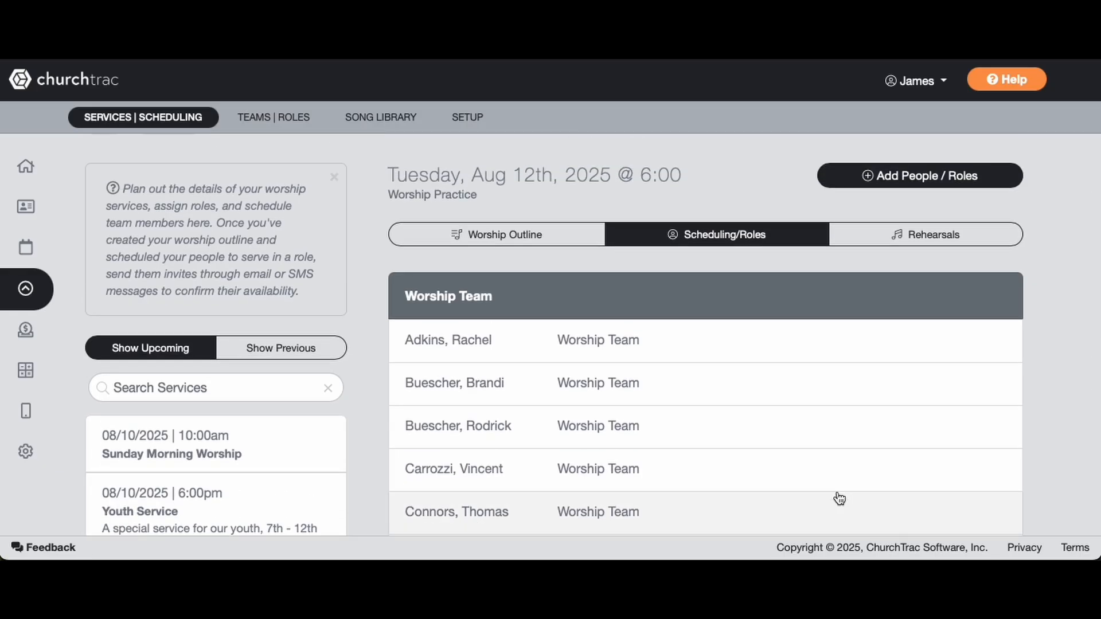
scroll(839, 498, "down", 1)
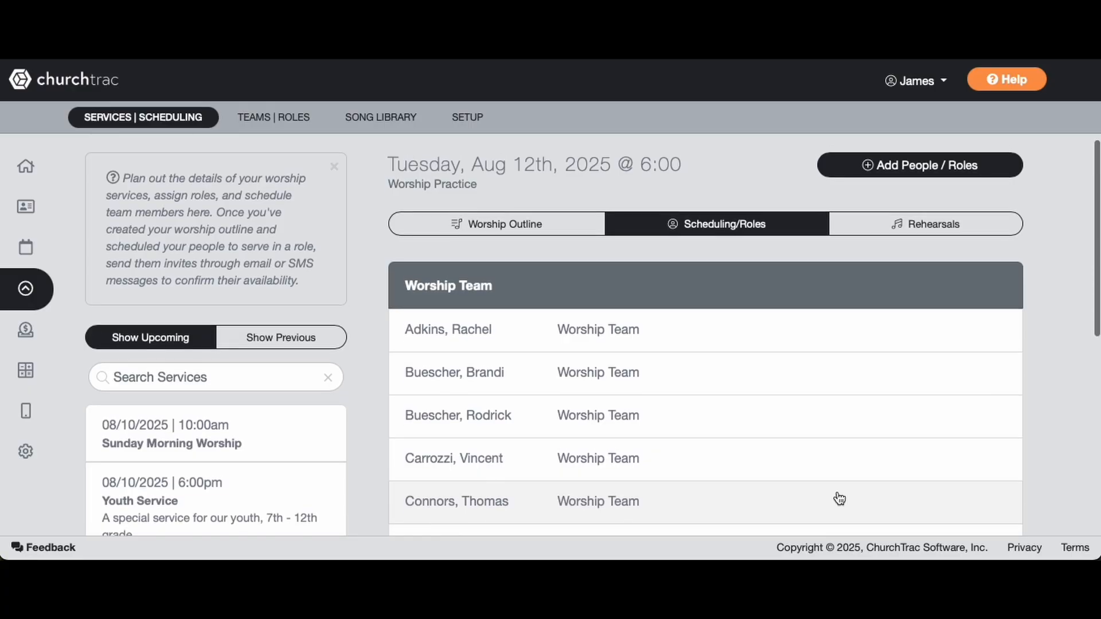
scroll(839, 498, "up", 1)
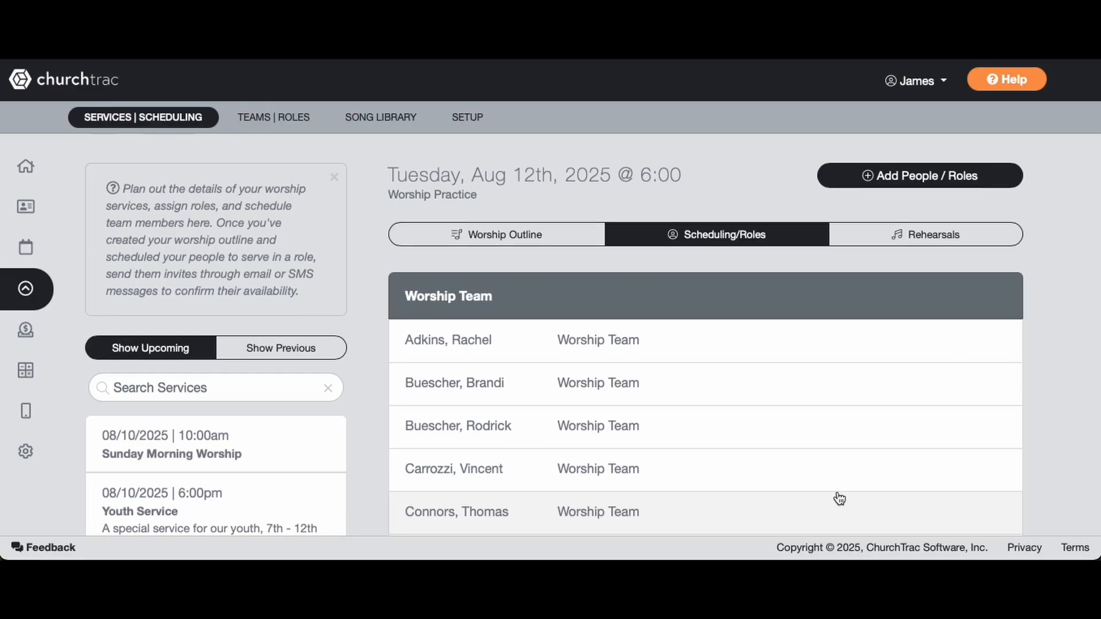
scroll(839, 499, "down", 5)
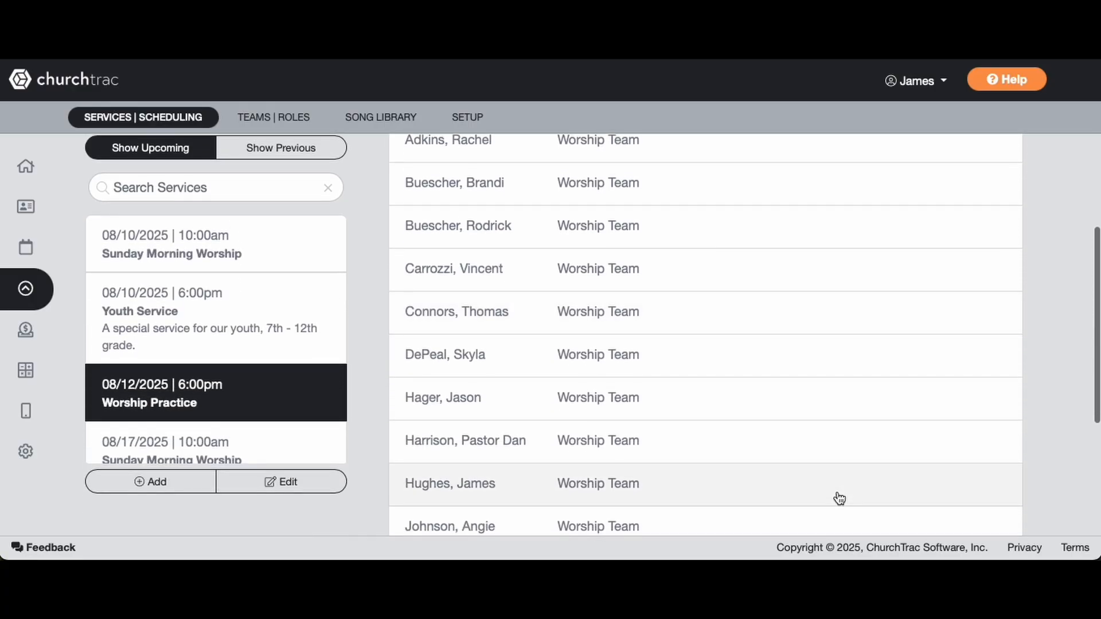
scroll(839, 499, "up", 5)
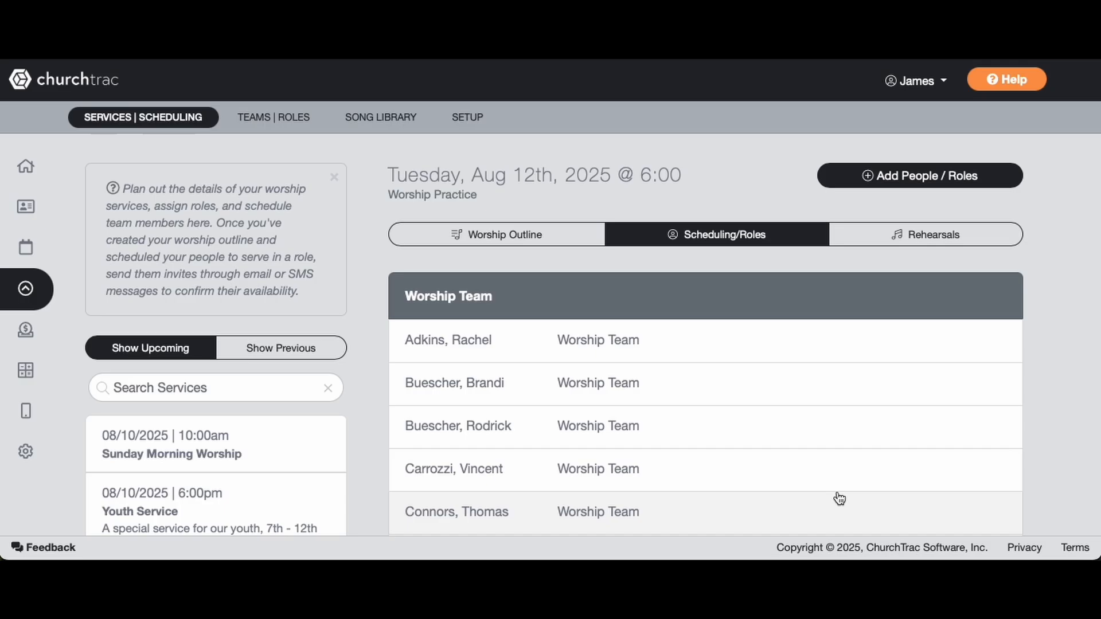
scroll(839, 498, "down", 7)
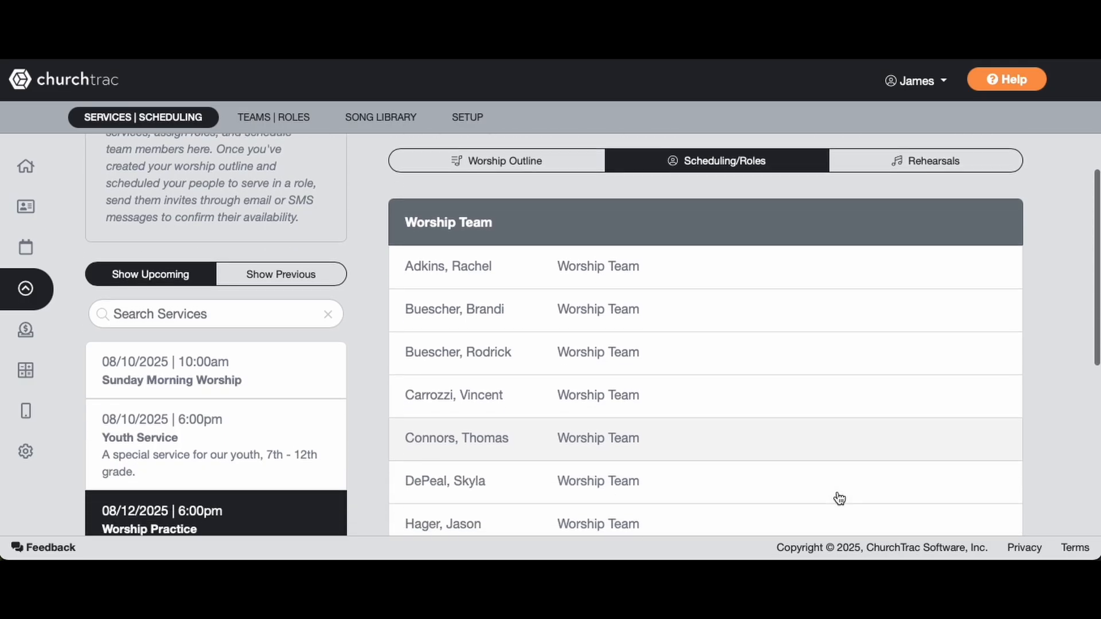
scroll(838, 498, "down", 3)
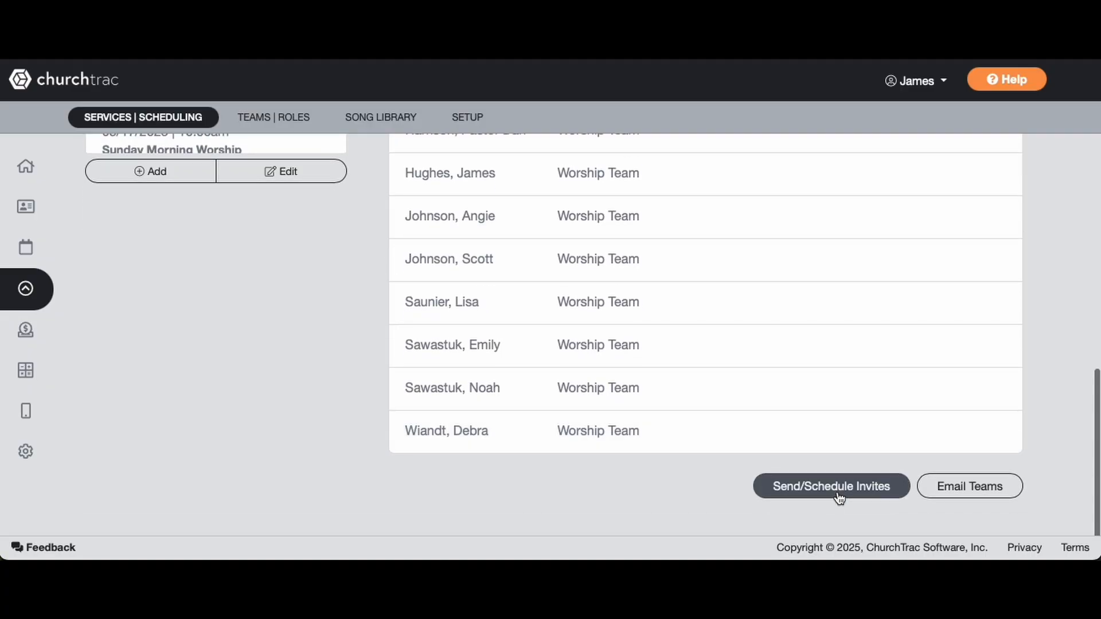
scroll(839, 498, "up", 10)
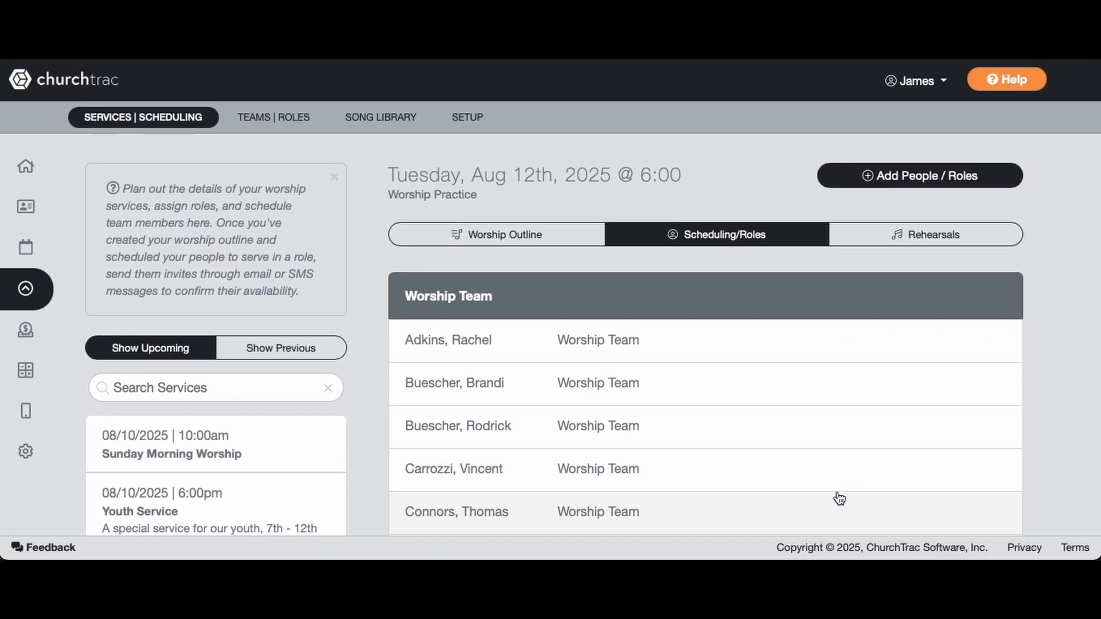
scroll(293, 336, "down", 3)
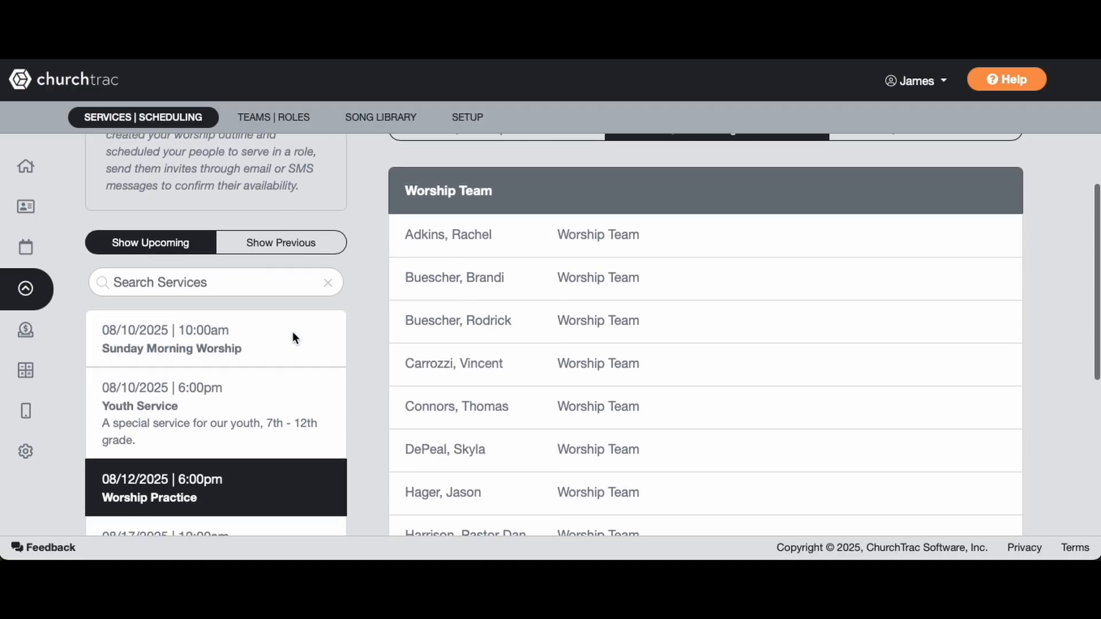
Start cloning the August 12 Worship Practice from the events calendar and set the copy's date to 08/26/2025.
mouse_move(17, 252)
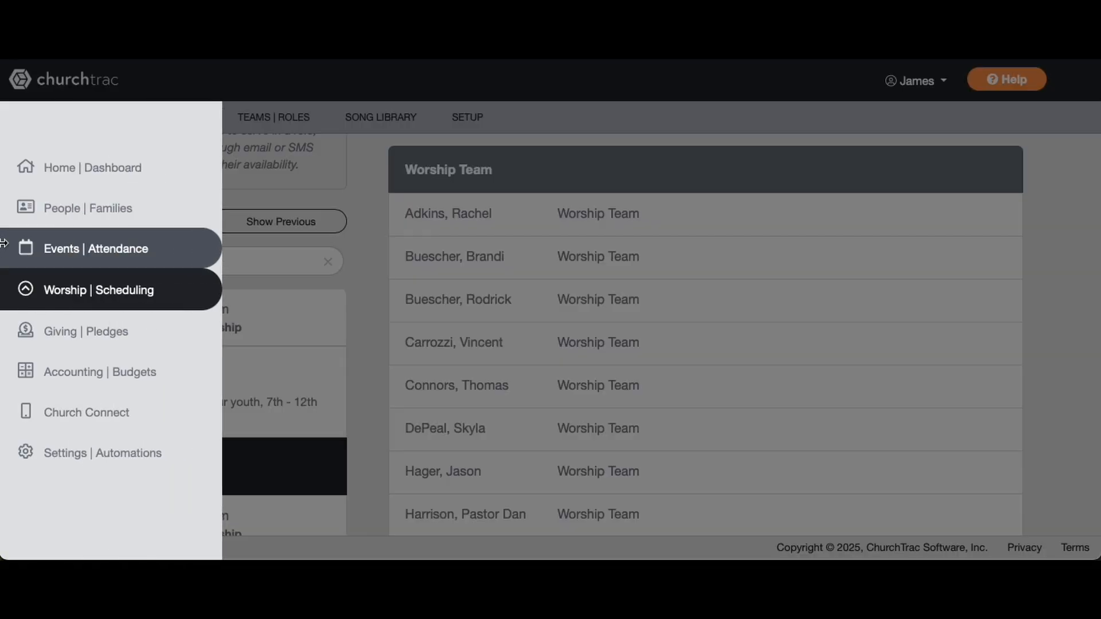
left_click(61, 254)
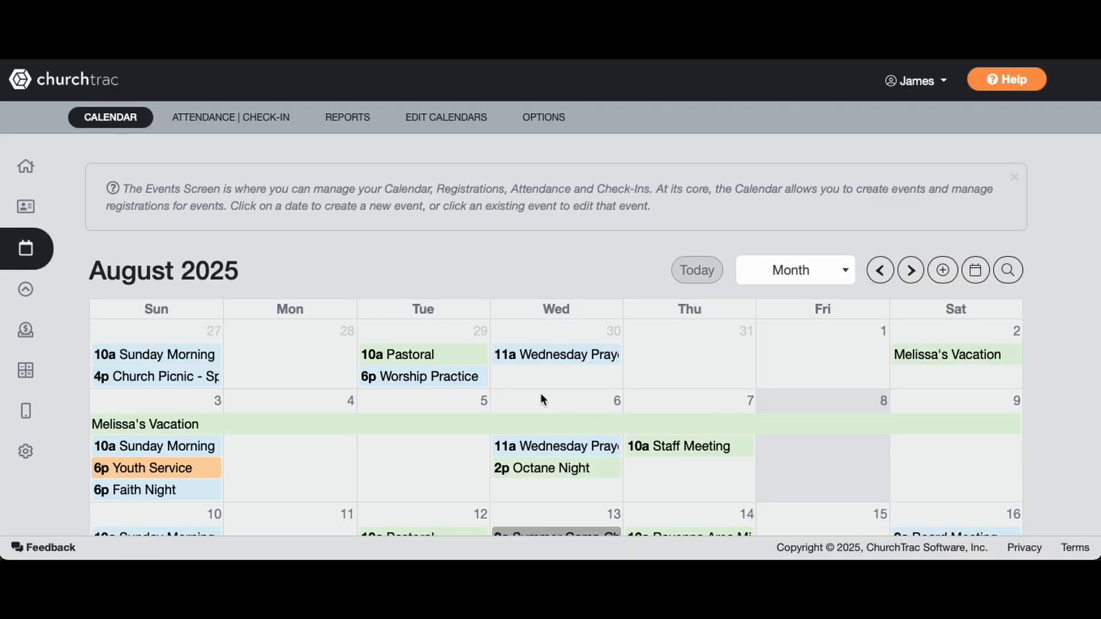
scroll(539, 392, "down", 2)
scroll(538, 395, "down", 3)
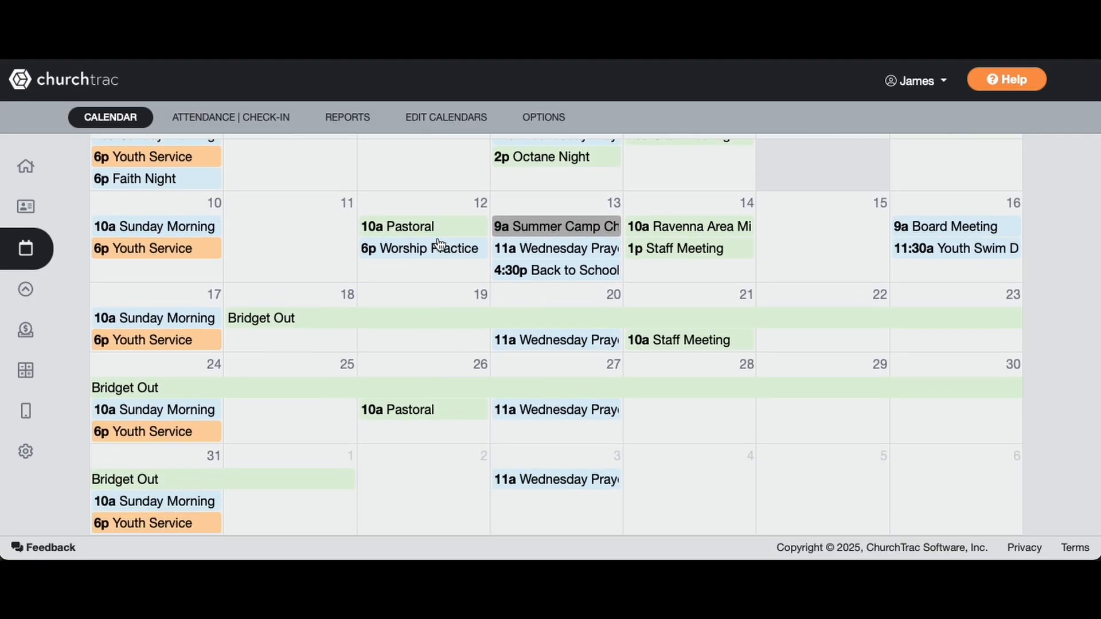
left_click(446, 255)
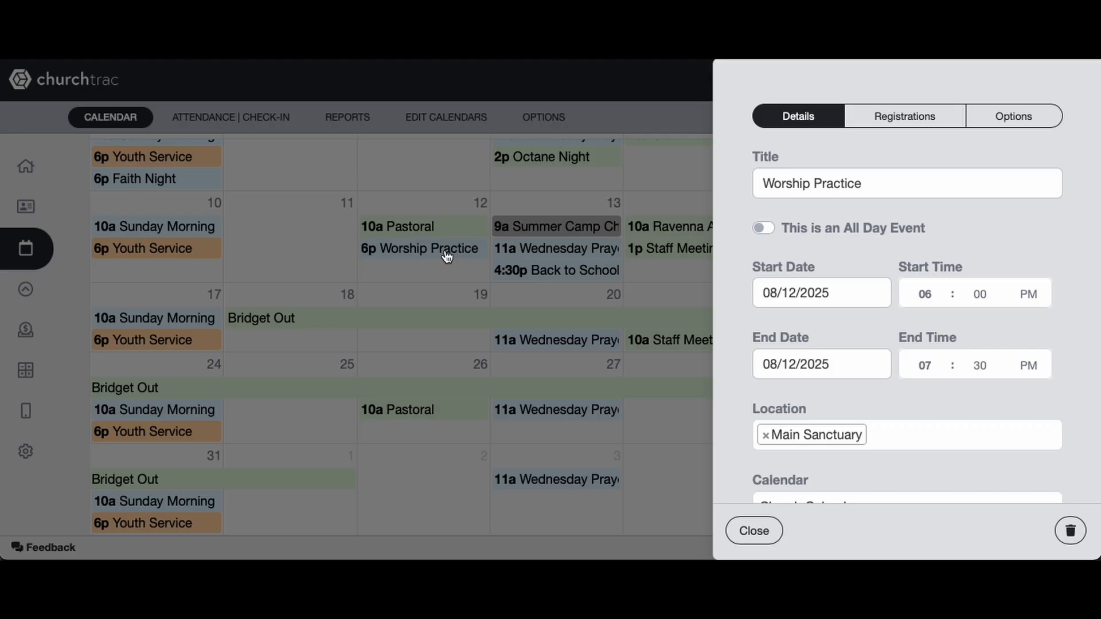
left_click(1032, 126)
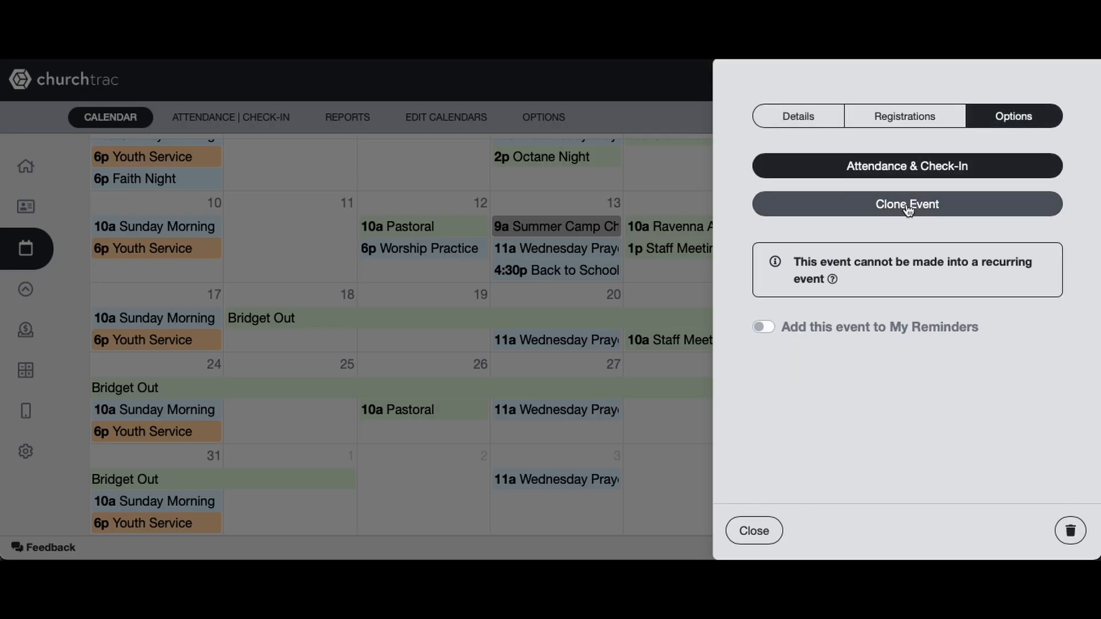
left_click(907, 205)
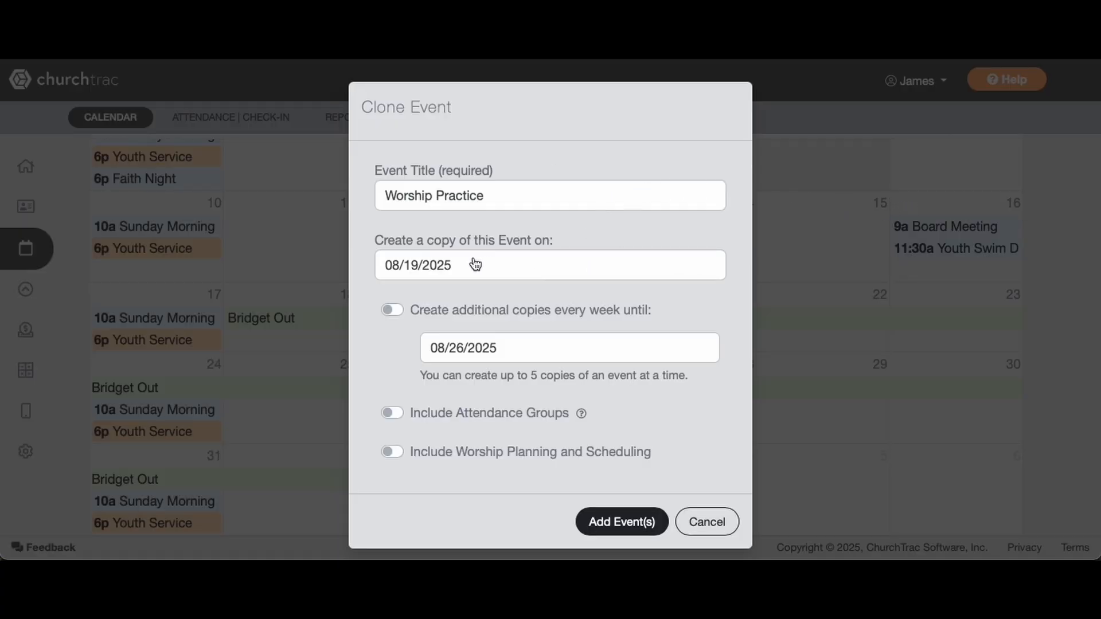
left_click(582, 277)
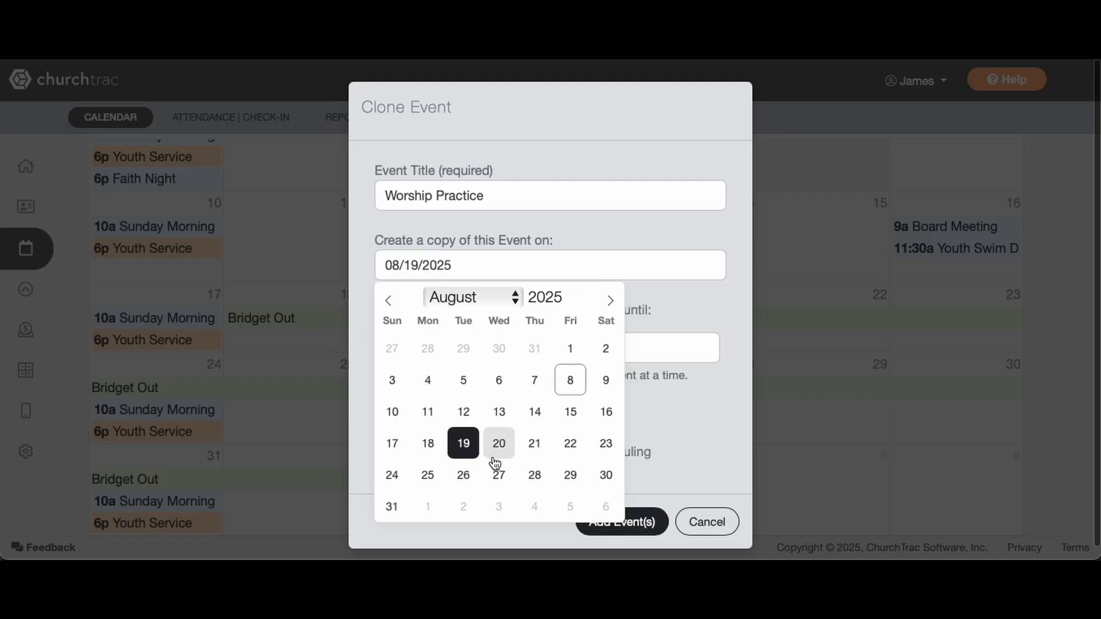
left_click(465, 476)
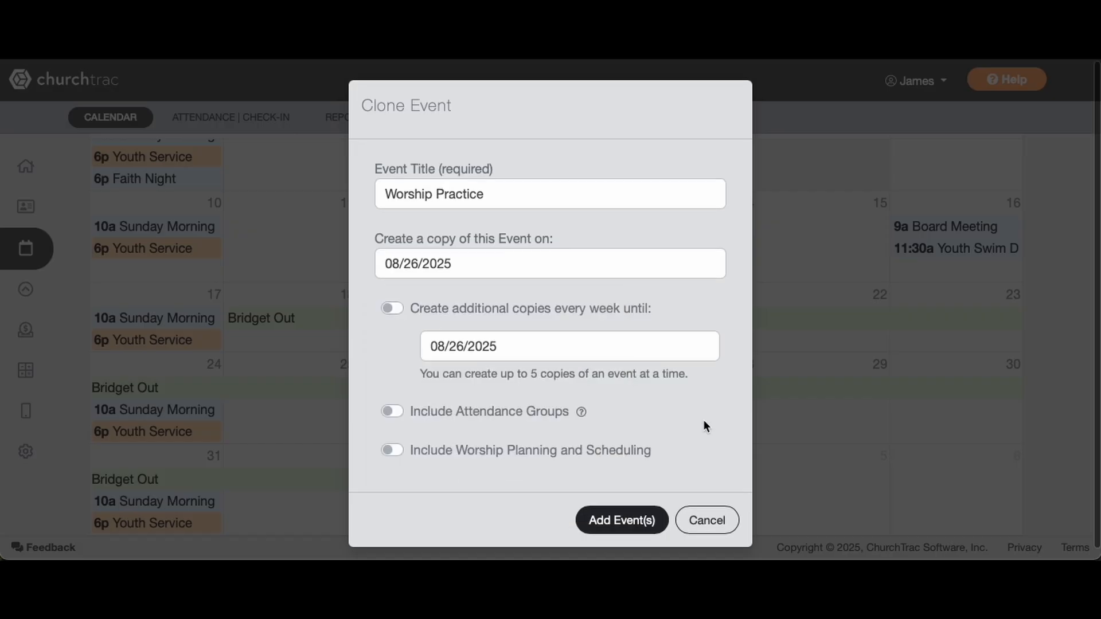
Include attendance groups and worship planning and scheduling in the clone, use the same people and roles, and add the event.
left_click(395, 411)
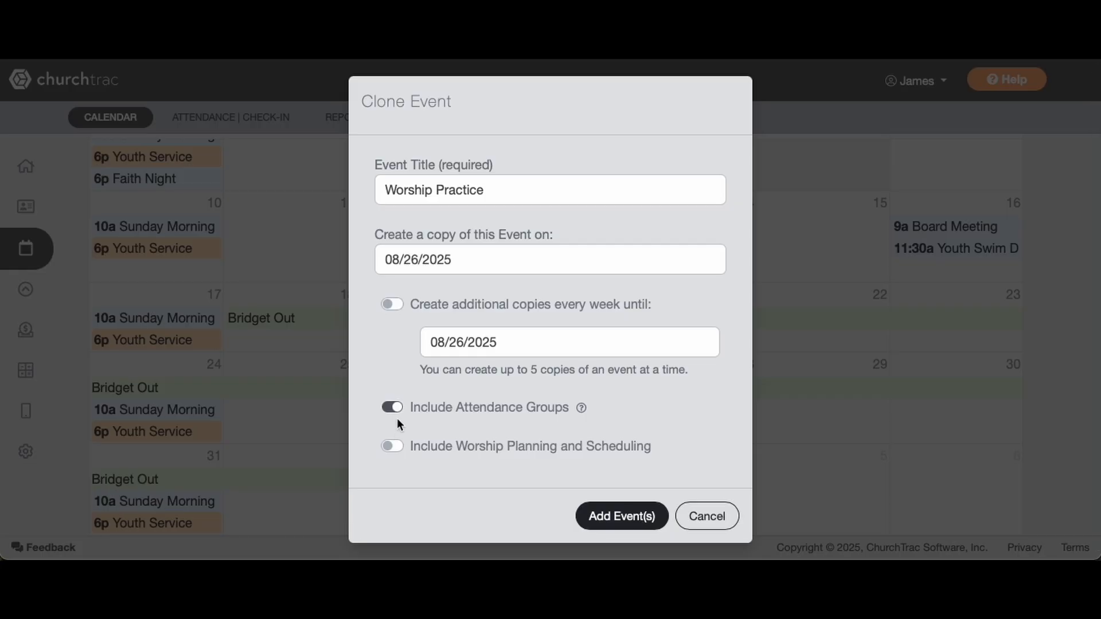
left_click(394, 447)
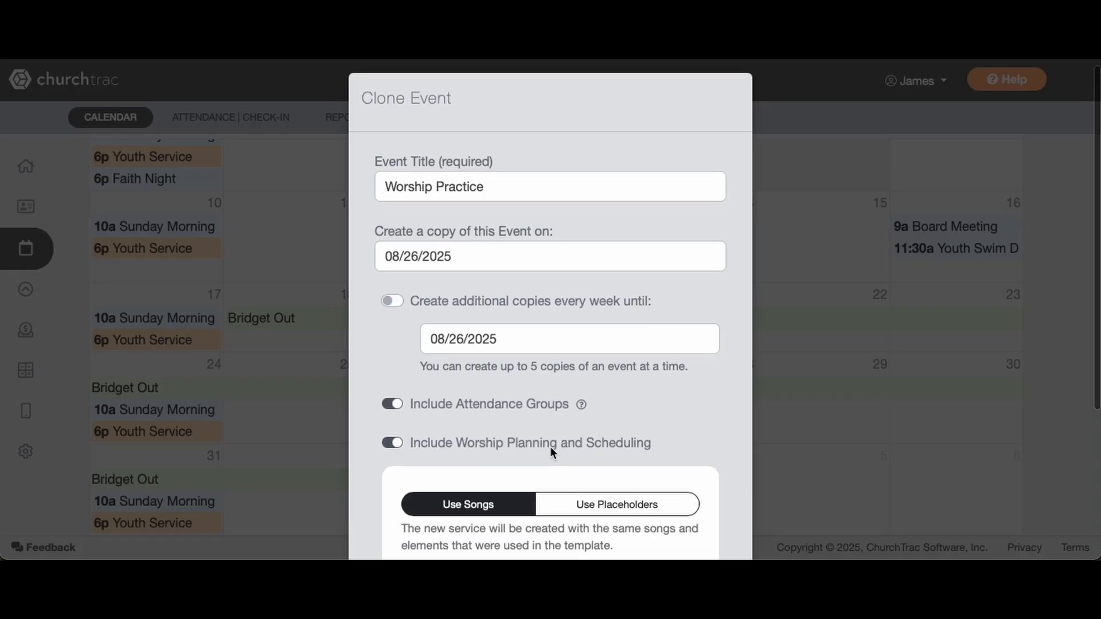
scroll(550, 451, "down", 4)
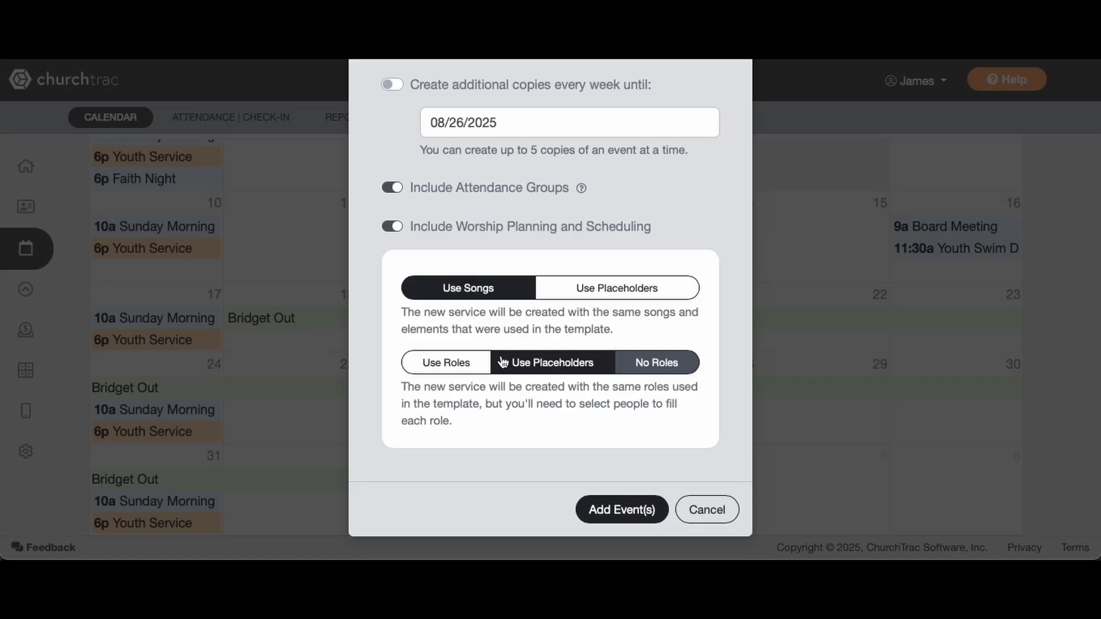
left_click(453, 364)
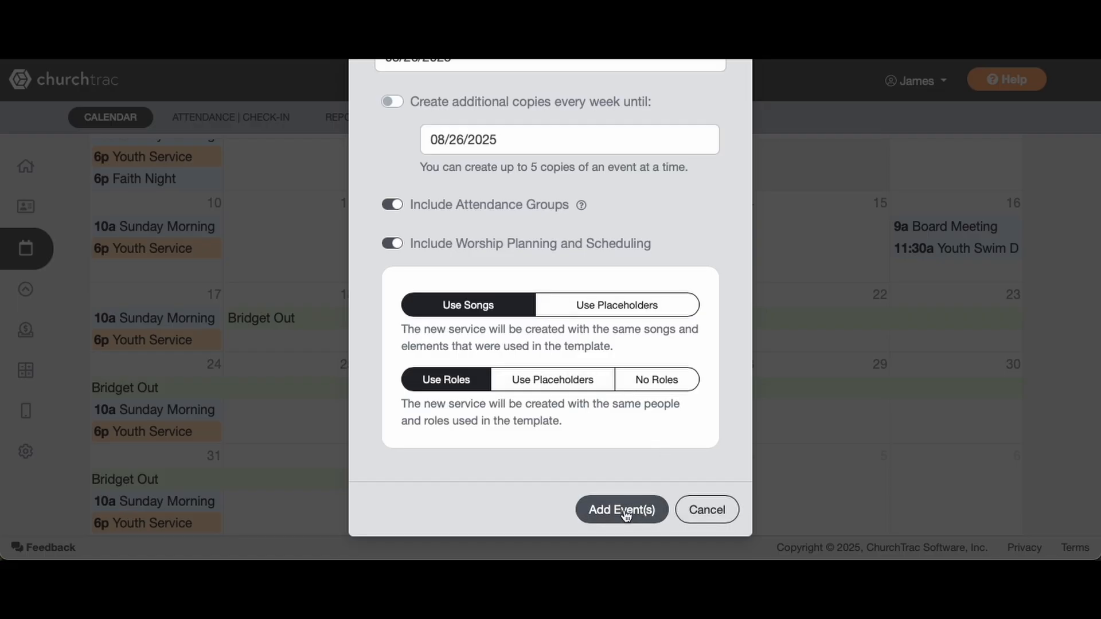
scroll(617, 511, "up", 4)
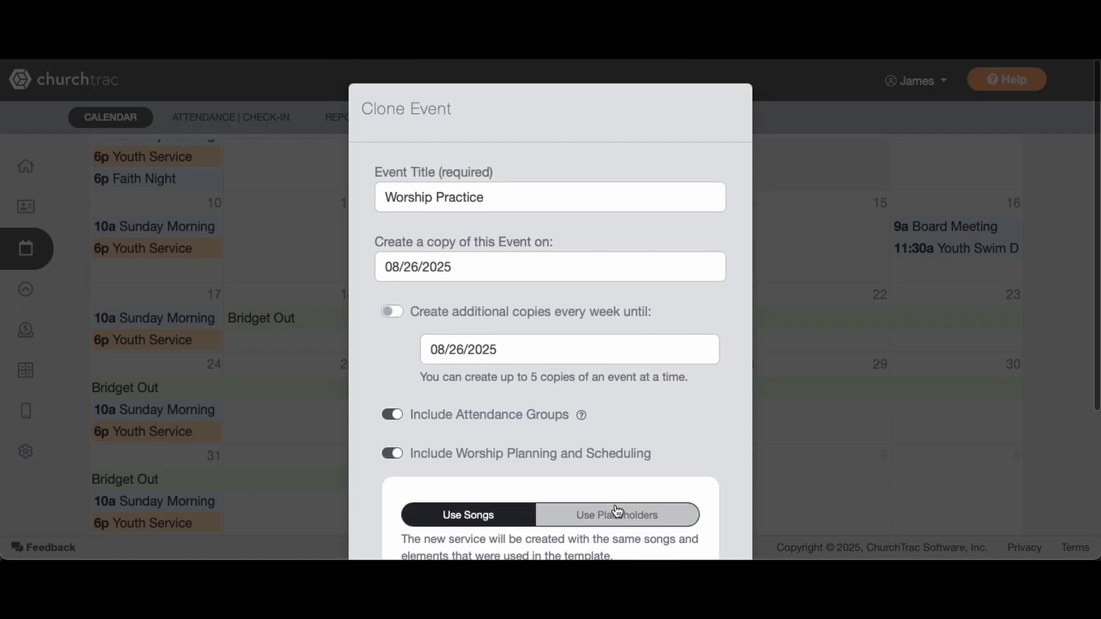
scroll(617, 511, "down", 4)
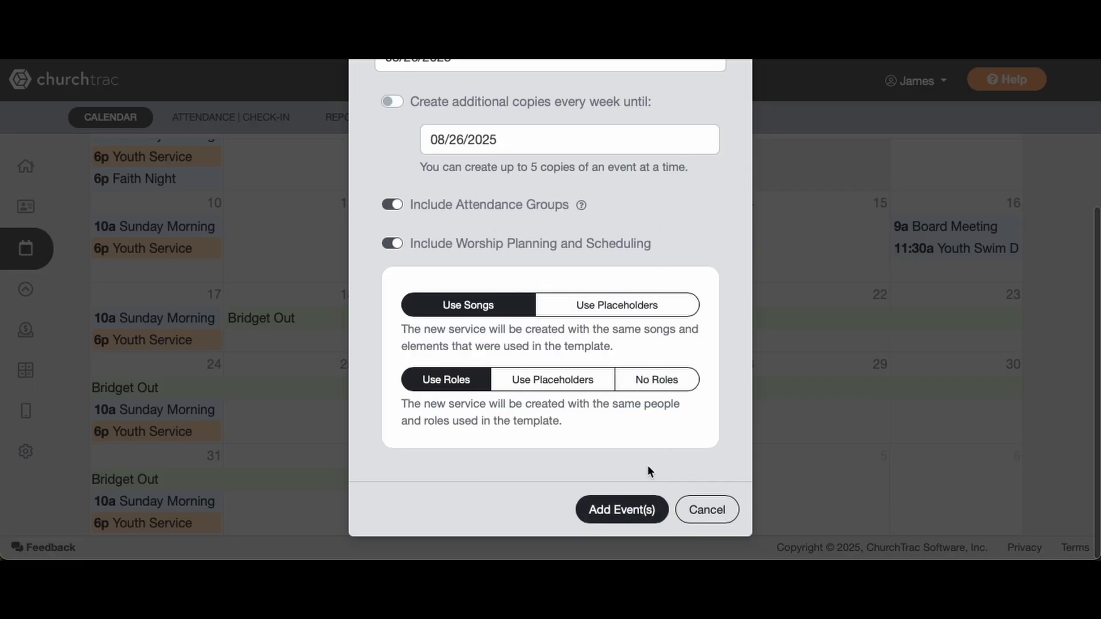
left_click(611, 512)
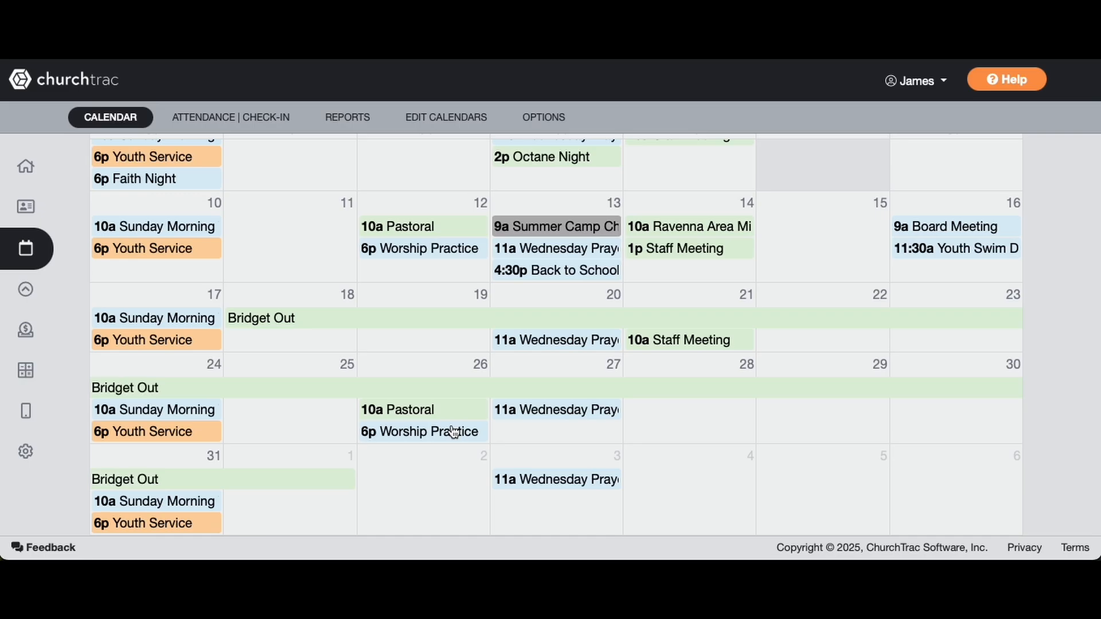
Start cloning the August 26 Worship Practice and set the copy's date to 09/09/2025.
scroll(453, 431, "down", 1)
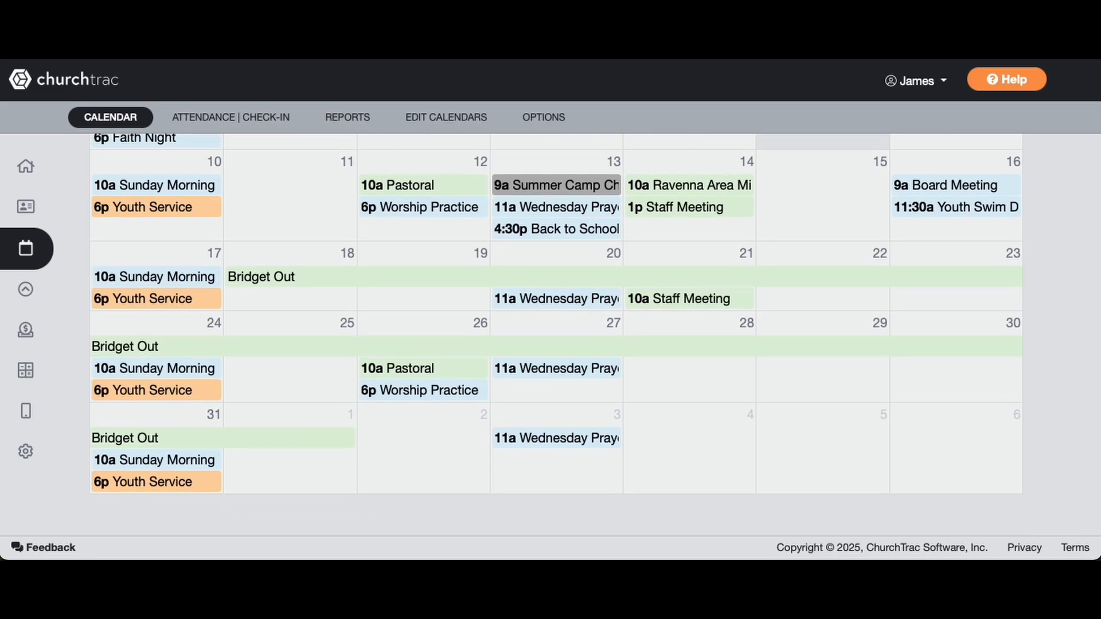
left_click(448, 397)
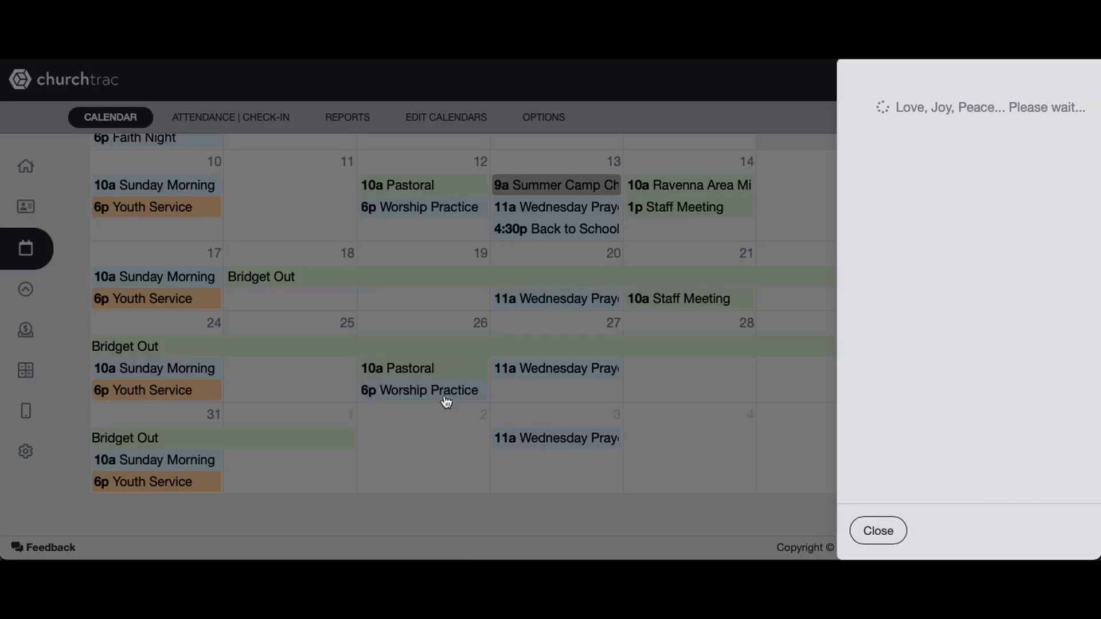
left_click(1007, 140)
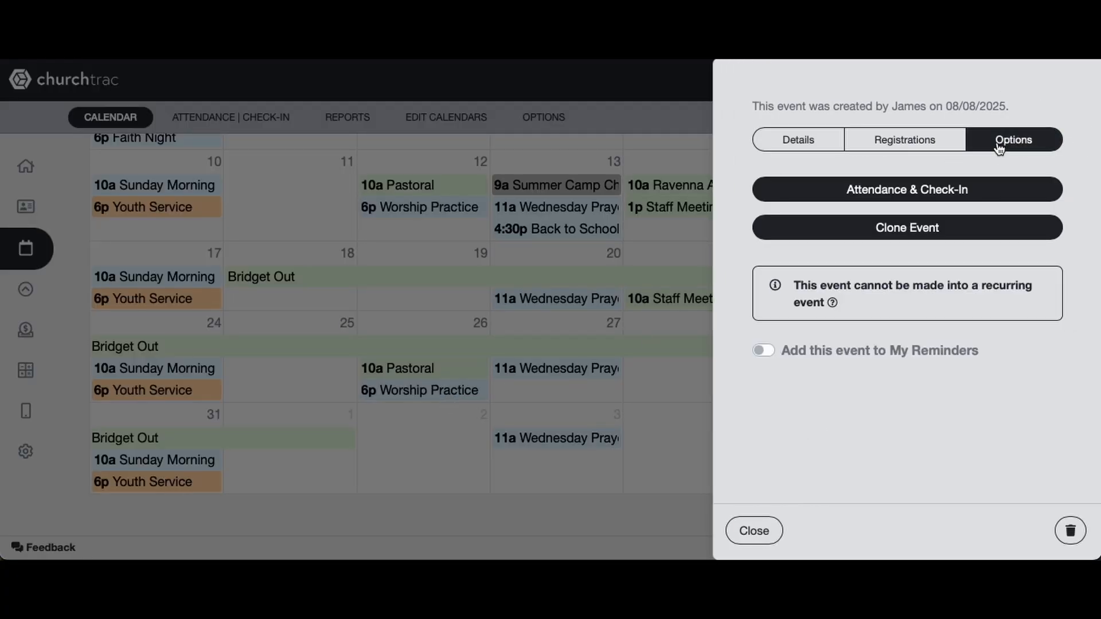
left_click(910, 228)
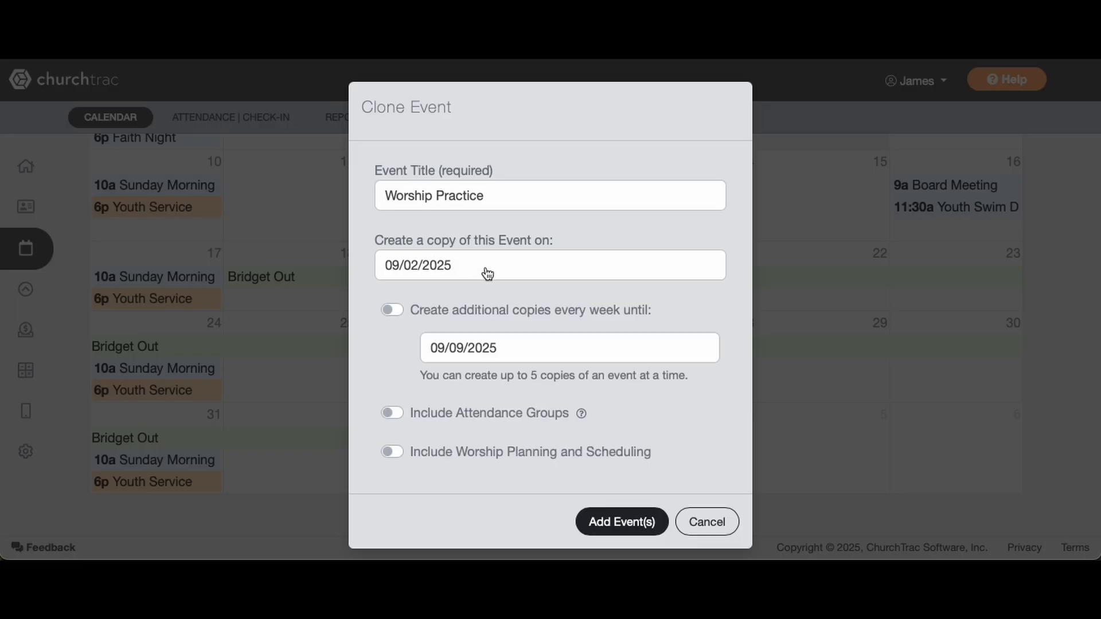
left_click(487, 273)
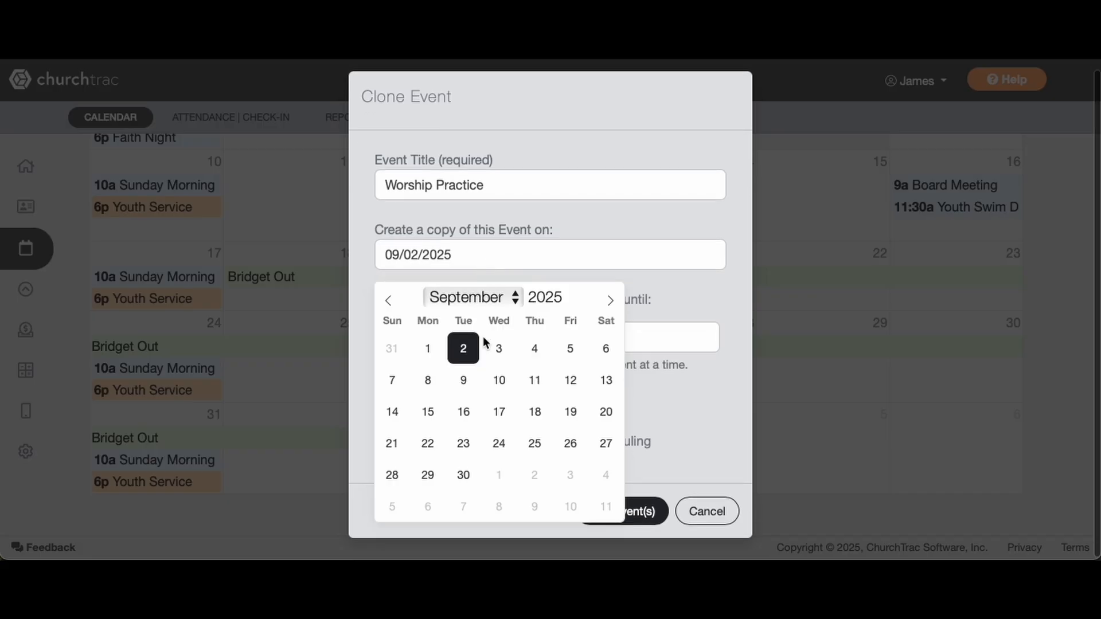
left_click(463, 380)
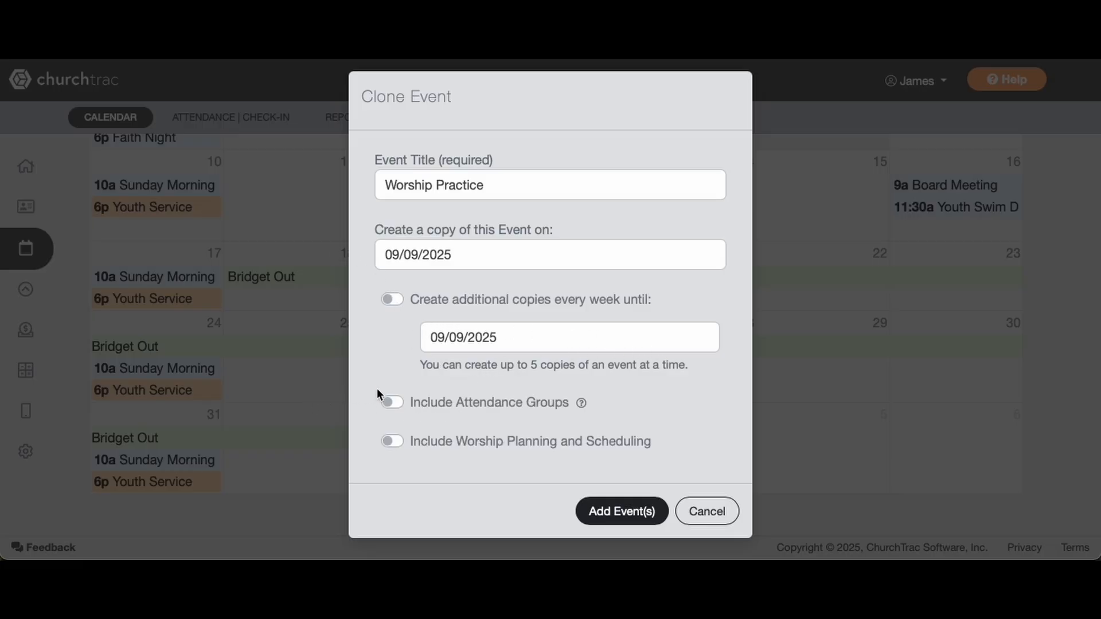
Add the September 9 Worship Practice copy with attendance groups, worship planning and scheduling, and the same people and roles.
left_click(392, 442)
scroll(498, 468, "down", 4)
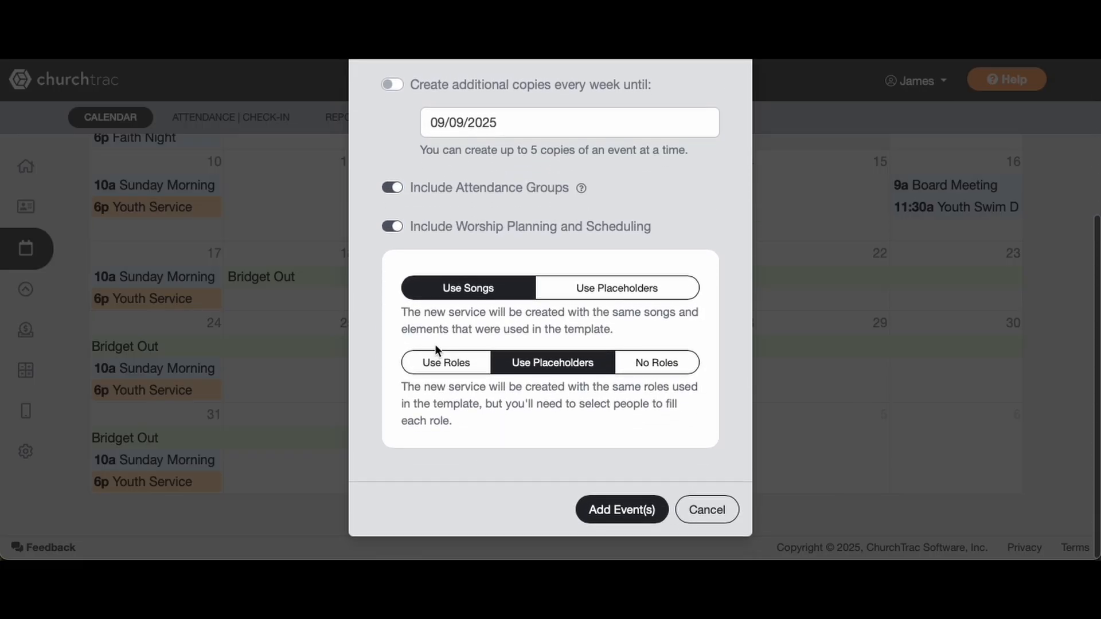
left_click(436, 360)
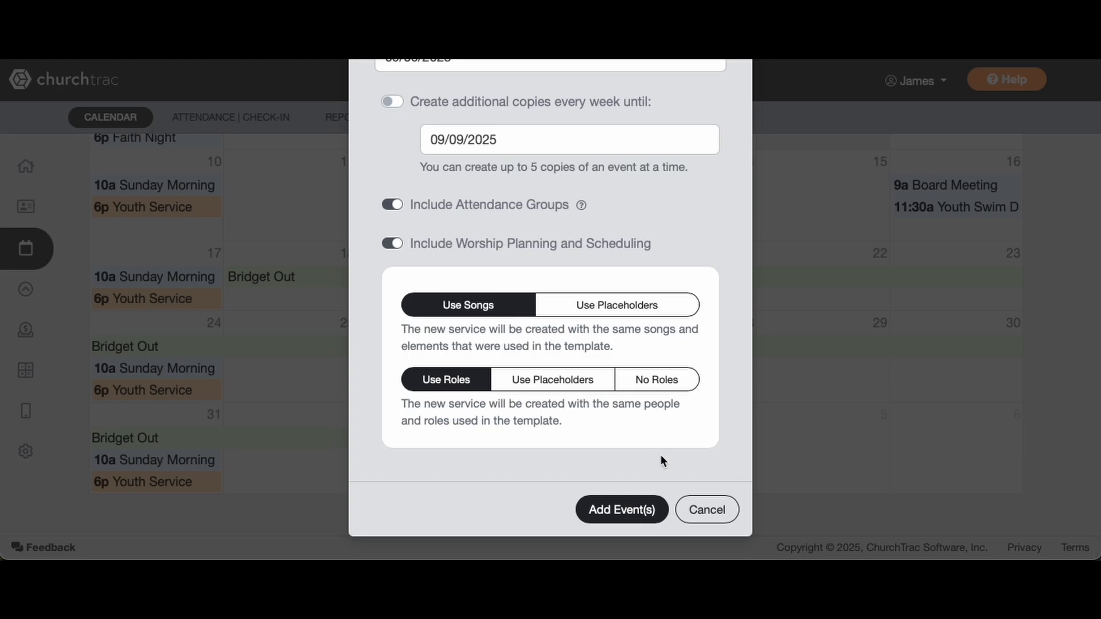
left_click(609, 512)
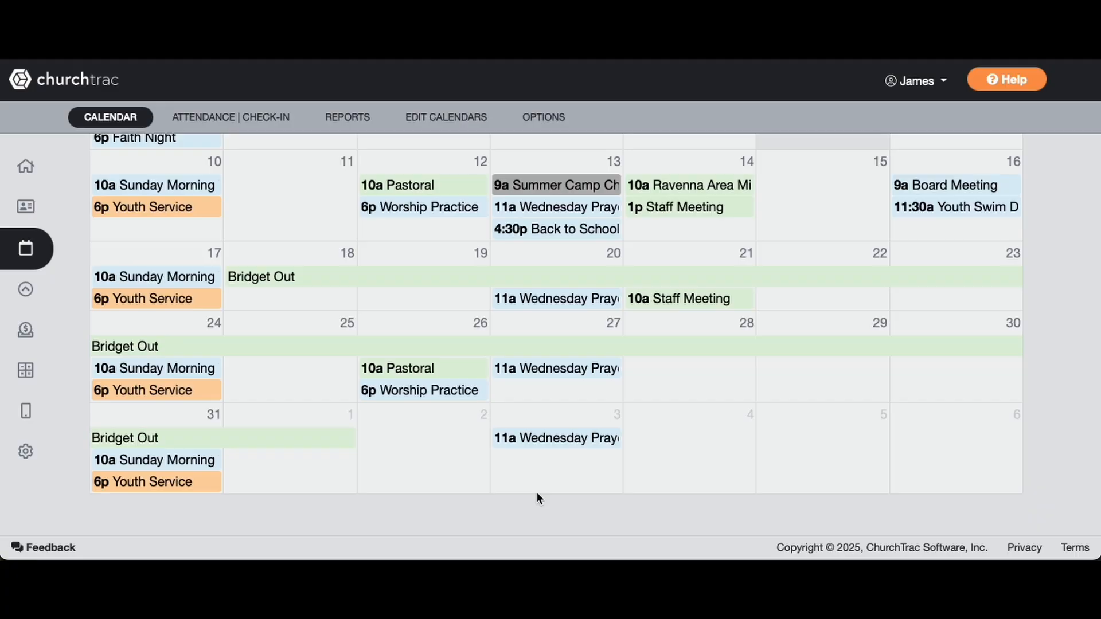
Show September 2025 in the events calendar to check the cloned Worship Practice.
scroll(622, 373, "up", 1)
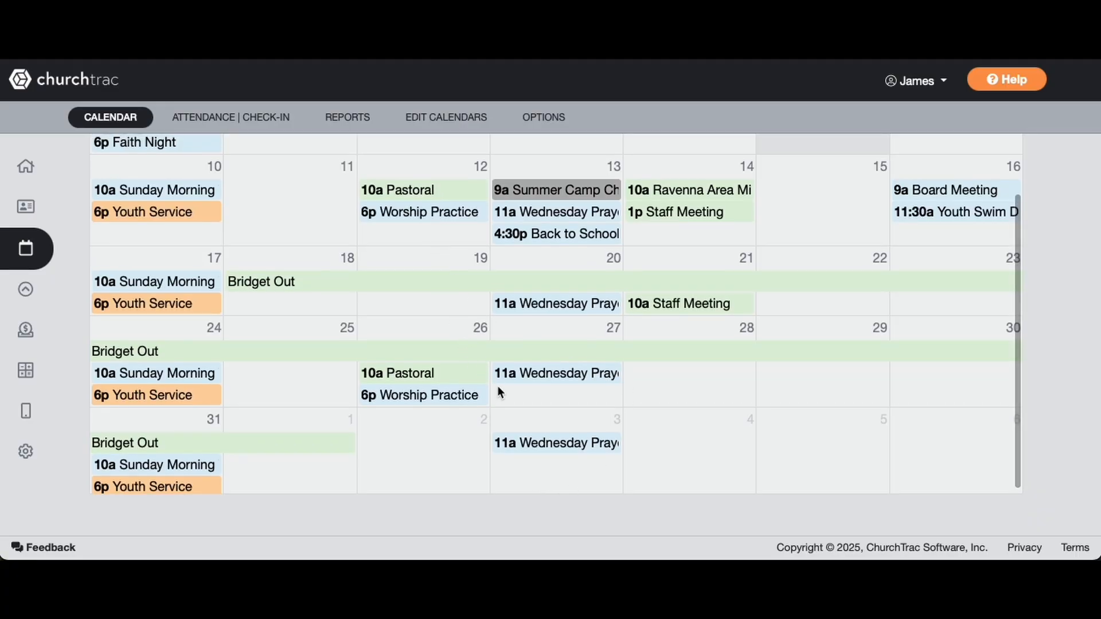
scroll(659, 356, "up", 3)
scroll(660, 356, "up", 5)
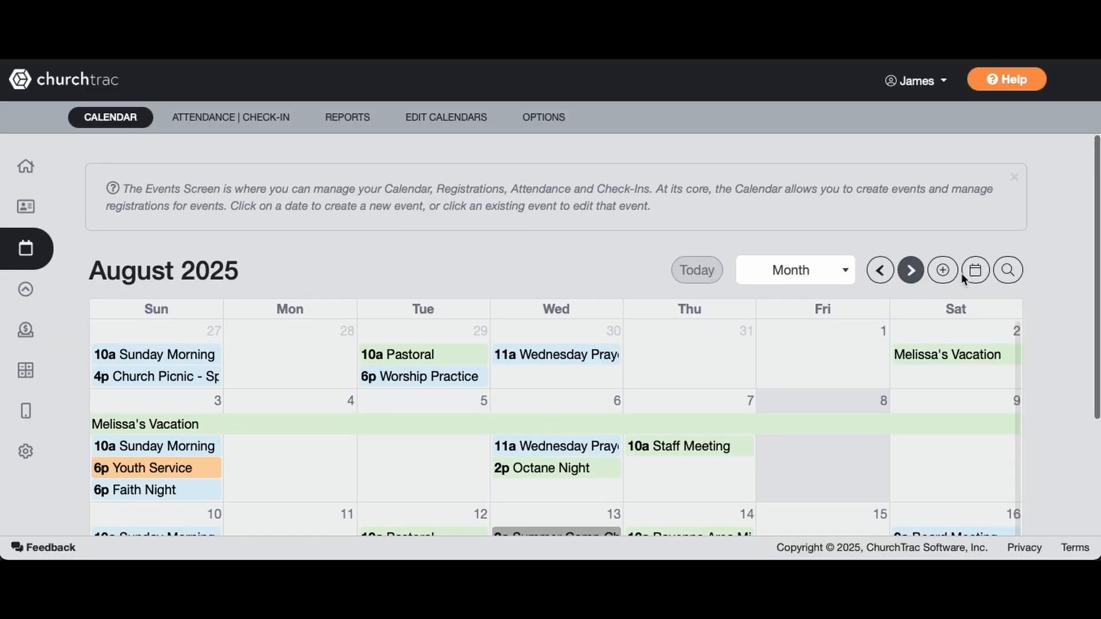
left_click(912, 271)
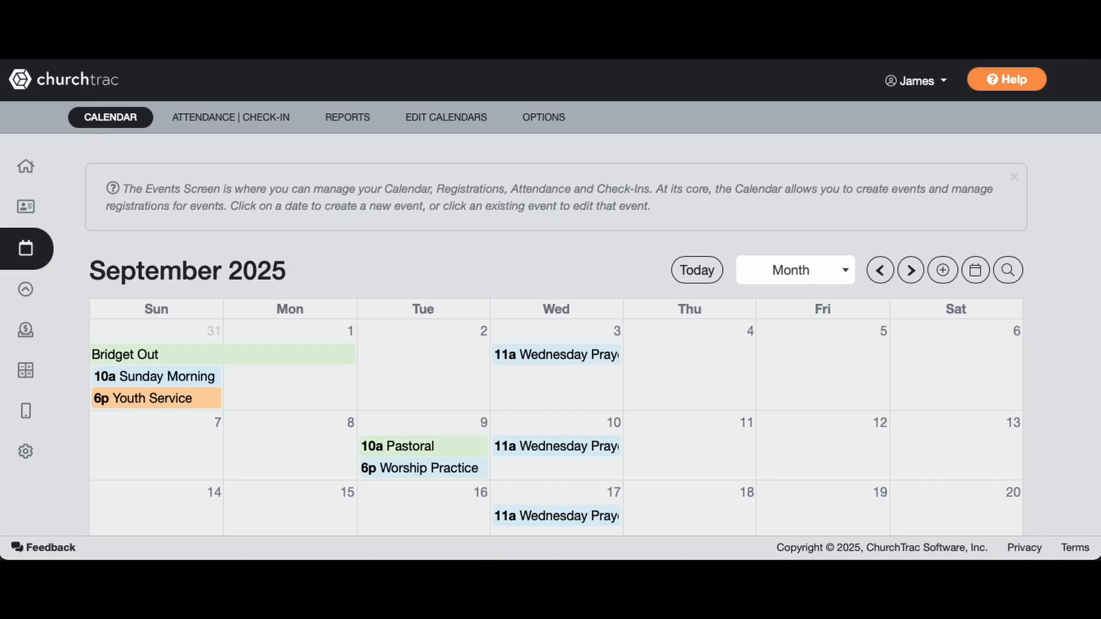
Open the 08/26/2025 Worship Practice from the upcoming services in Worship | Scheduling.
mouse_move(86, 105)
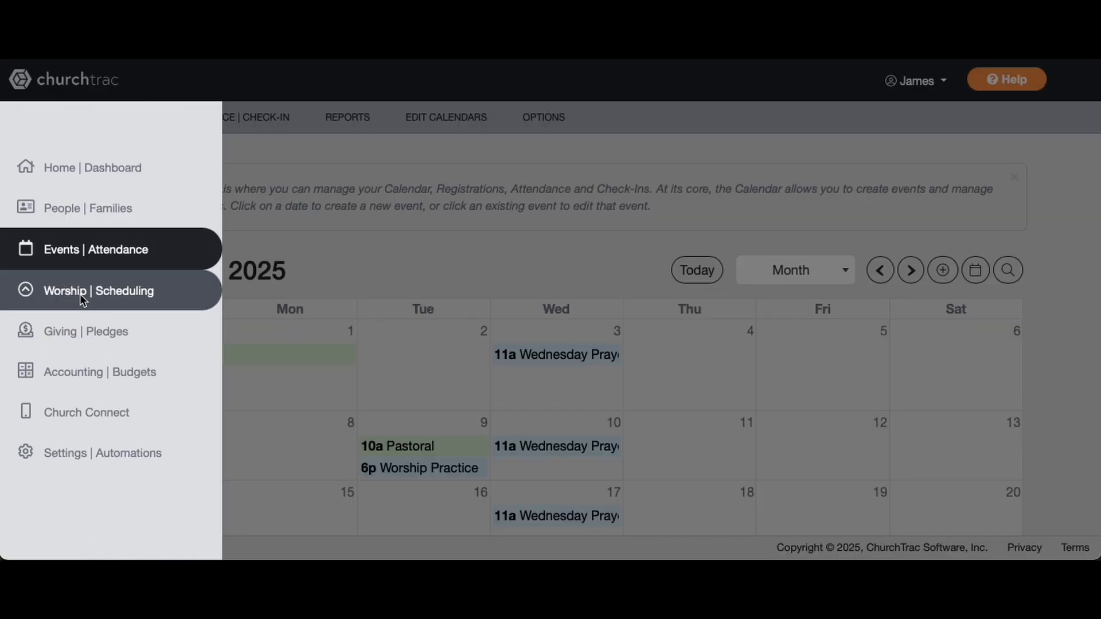
left_click(83, 299)
scroll(187, 357, "down", 3)
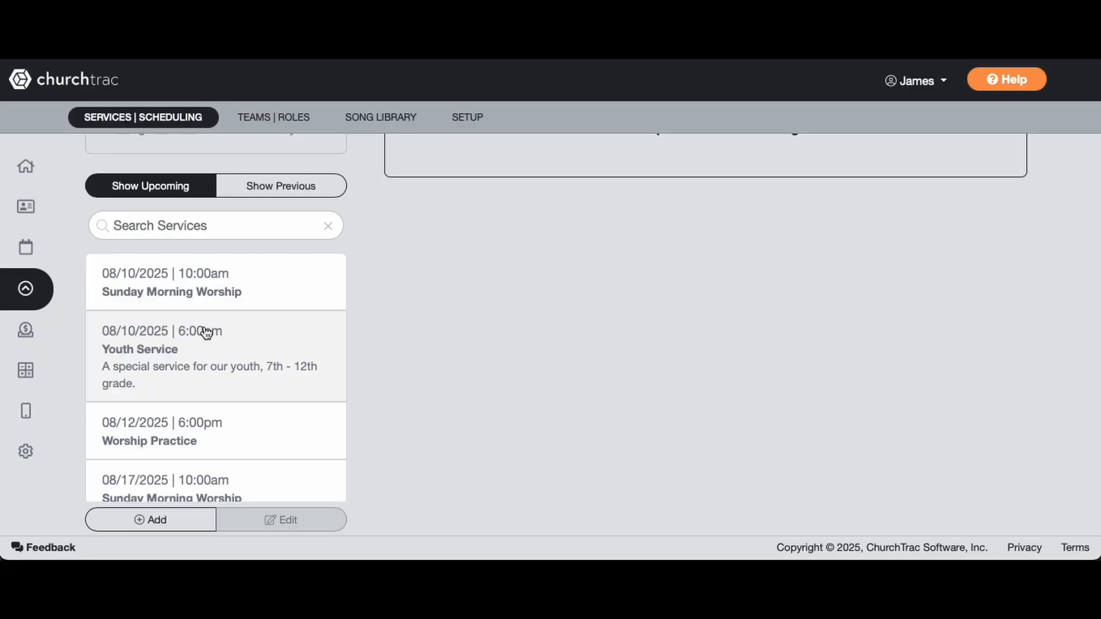
scroll(206, 333, "down", 3)
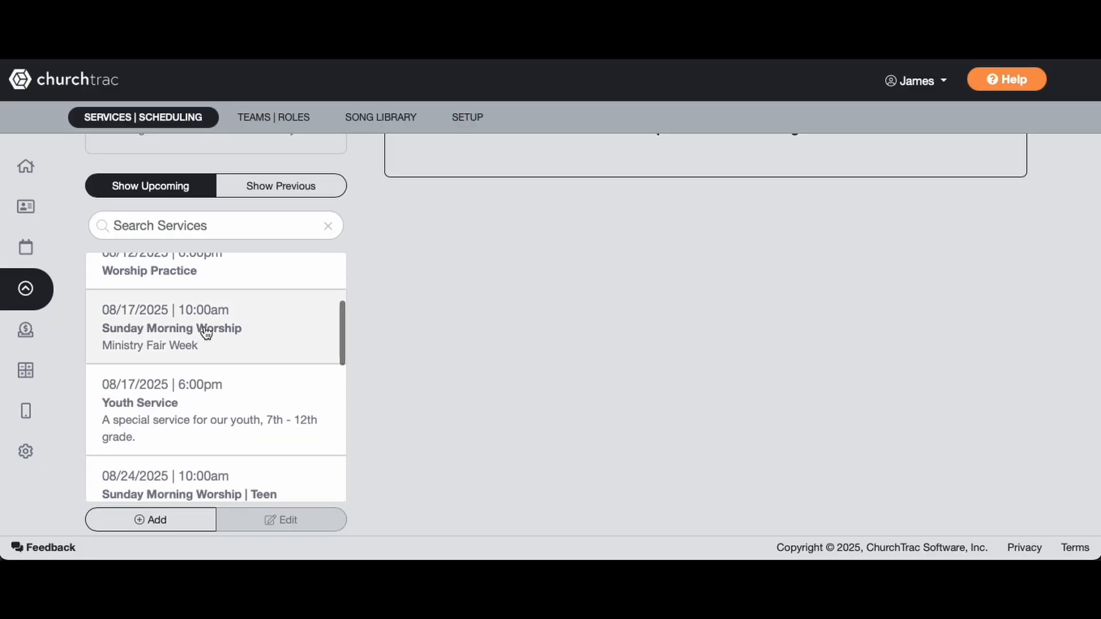
scroll(206, 332, "down", 2)
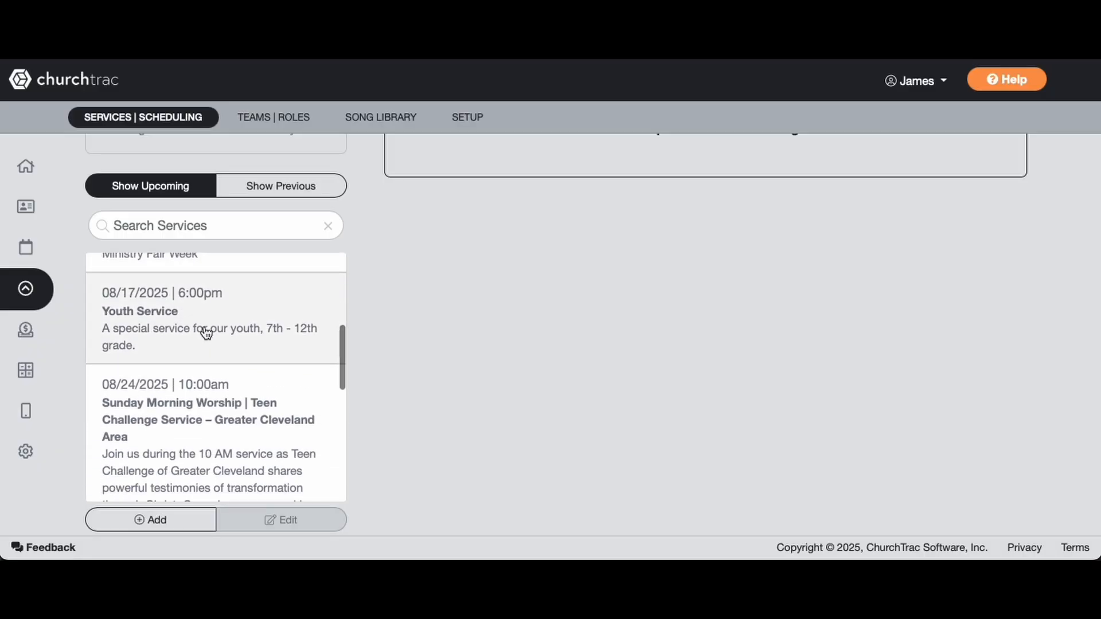
scroll(207, 333, "down", 2)
scroll(206, 333, "up", 2)
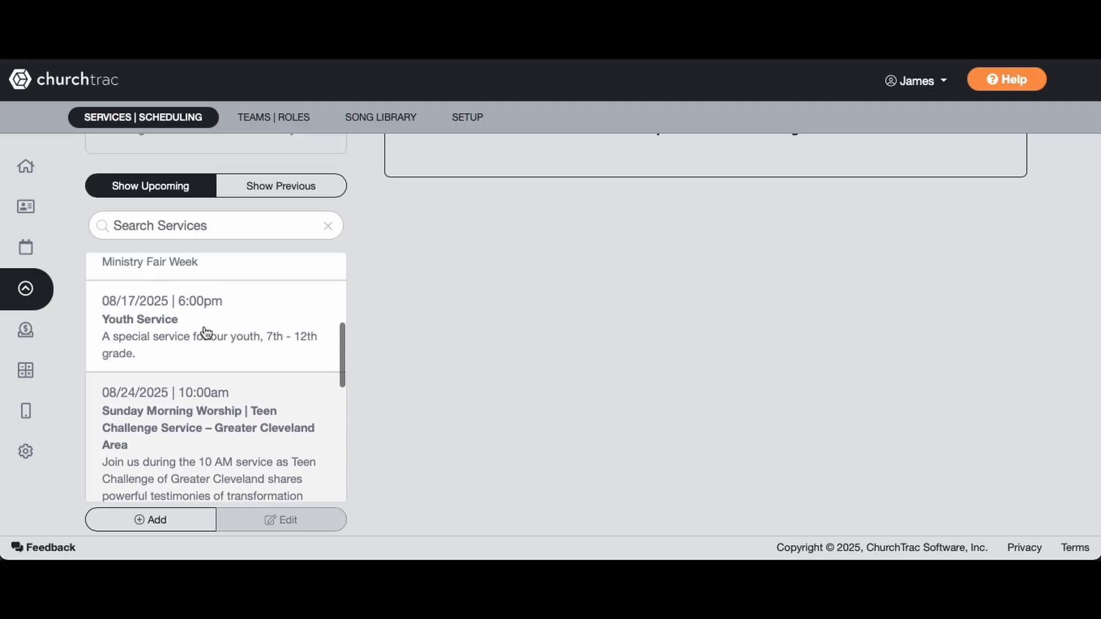
scroll(207, 332, "up", 2)
scroll(207, 332, "down", 6)
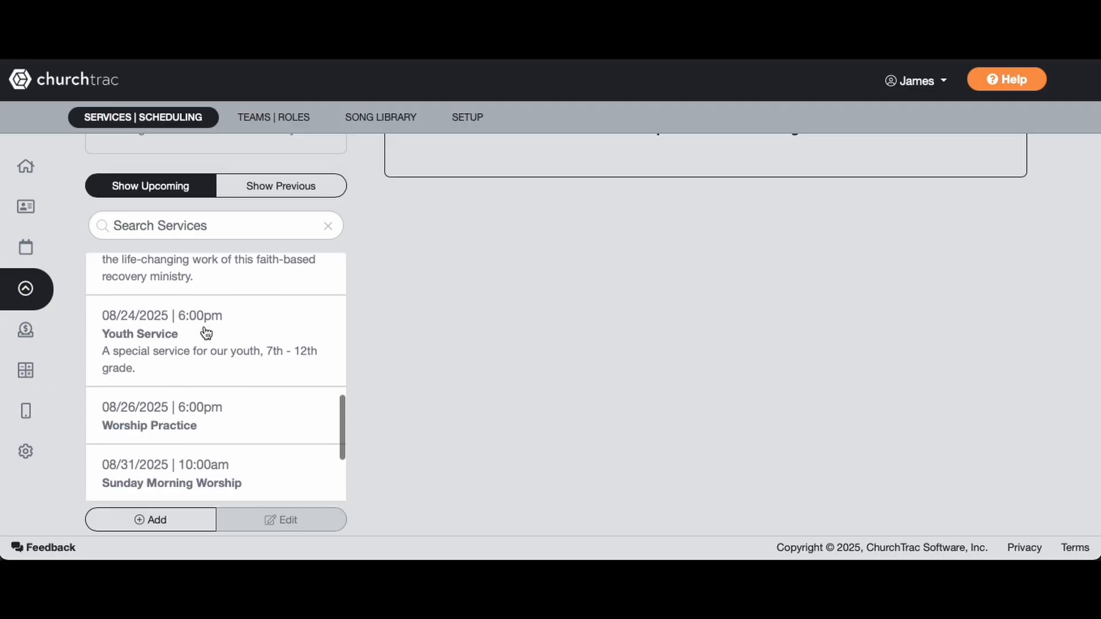
scroll(207, 333, "down", 2)
left_click(270, 352)
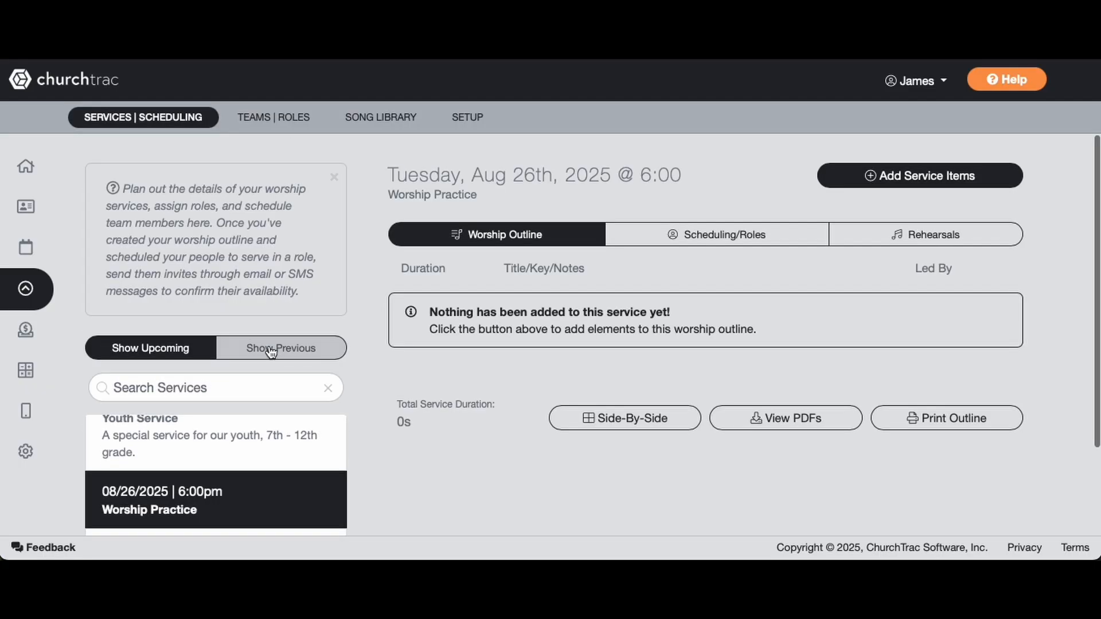
Review the August 26 practice's scheduled Worship Team in Scheduling/Roles and return to its Worship Outline.
left_click(726, 242)
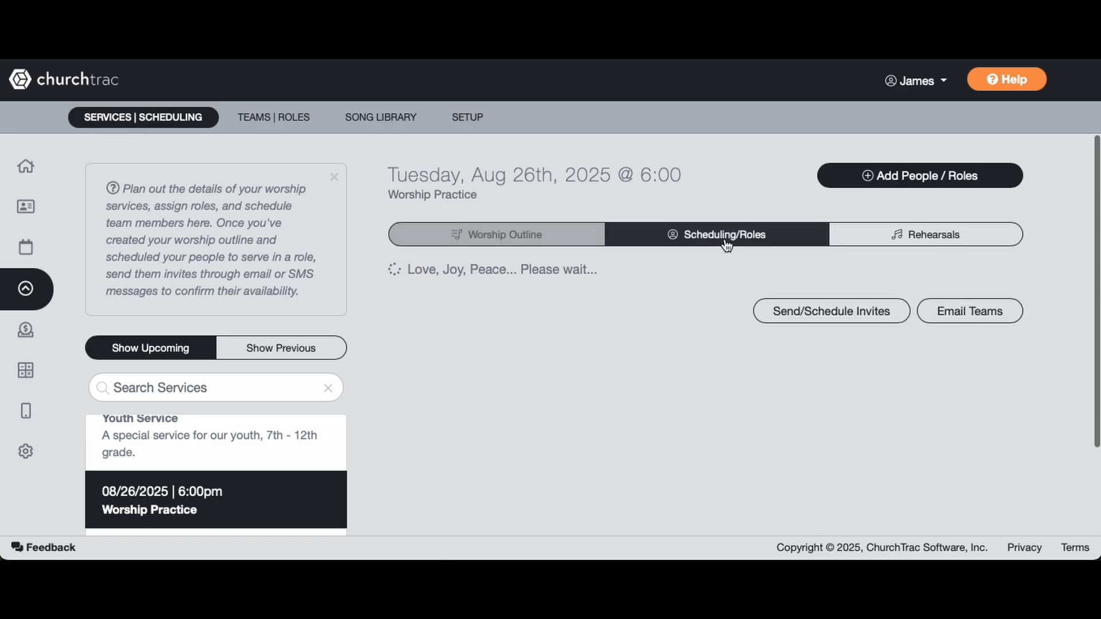
scroll(652, 435, "down", 6)
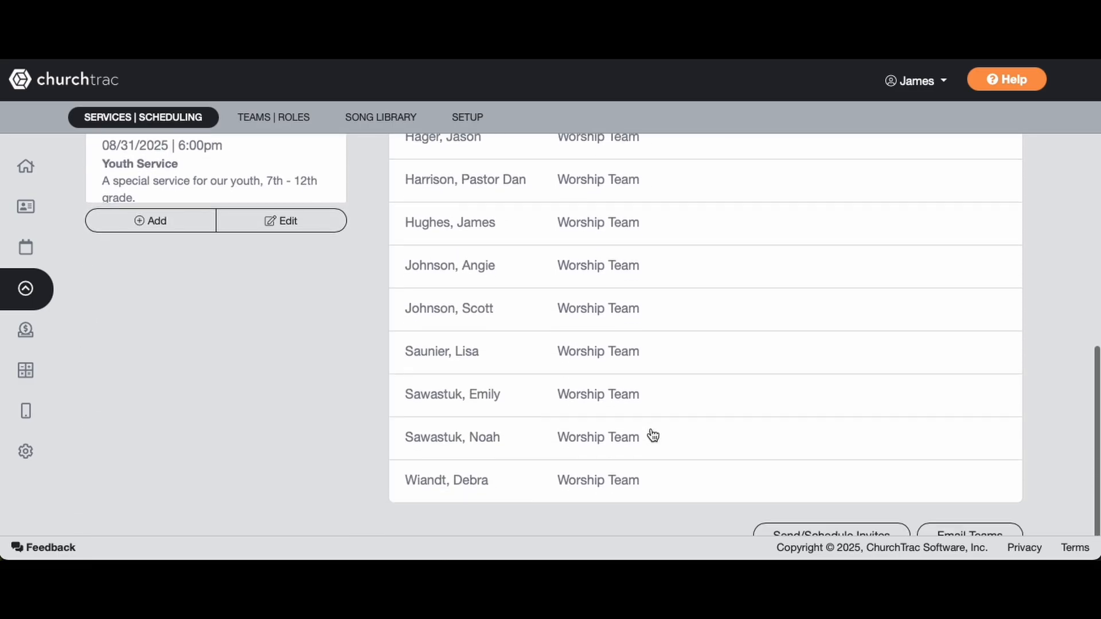
scroll(651, 435, "down", 1)
scroll(648, 433, "up", 8)
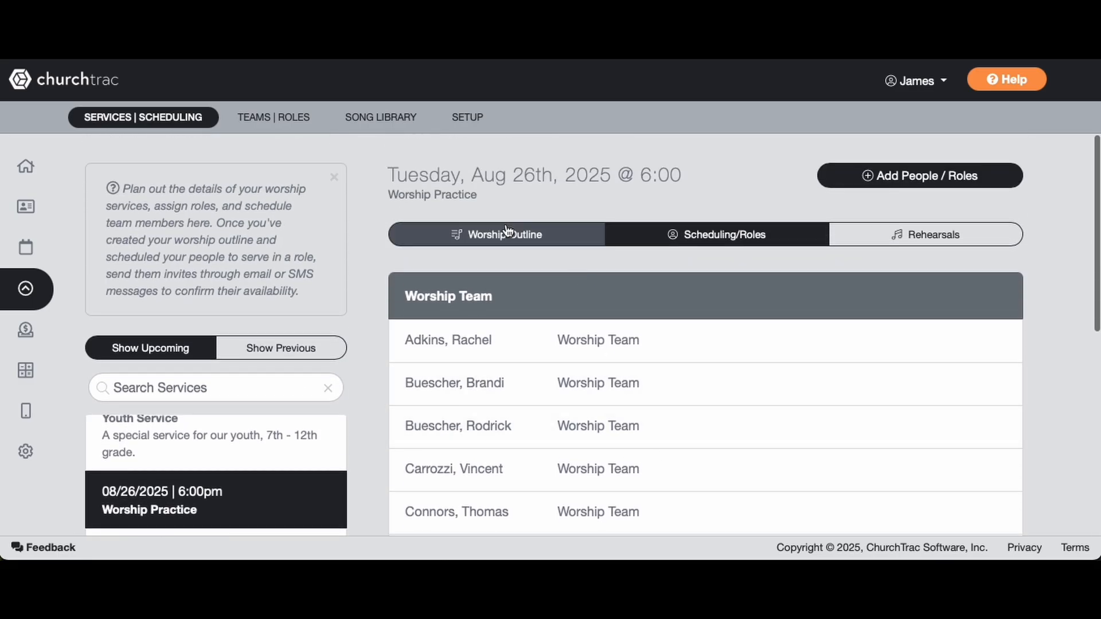
left_click(507, 231)
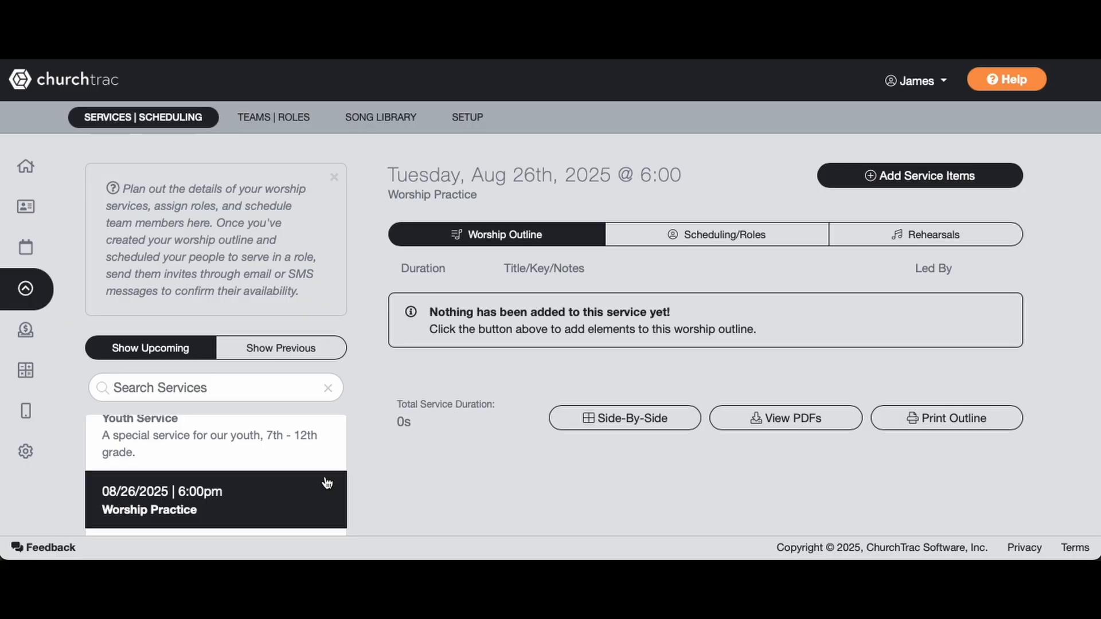
Open the 08/10/2025 Sunday Morning Worship service and examine its Worship Outline, from the opening worship to the final song.
scroll(236, 457, "up", 10)
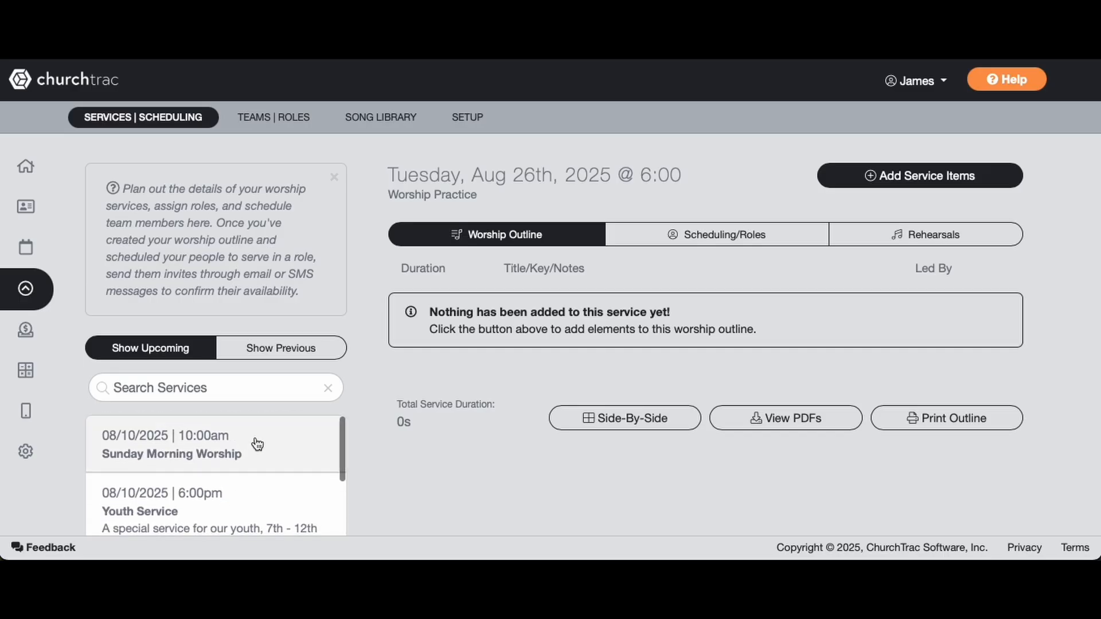
left_click(256, 445)
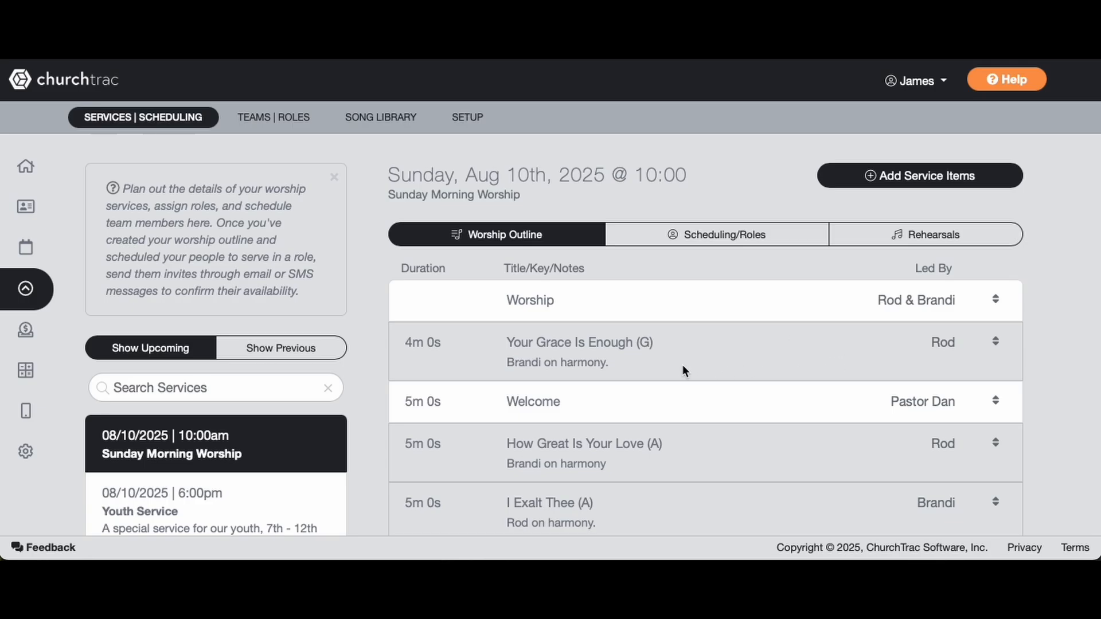
scroll(740, 412, "down", 3)
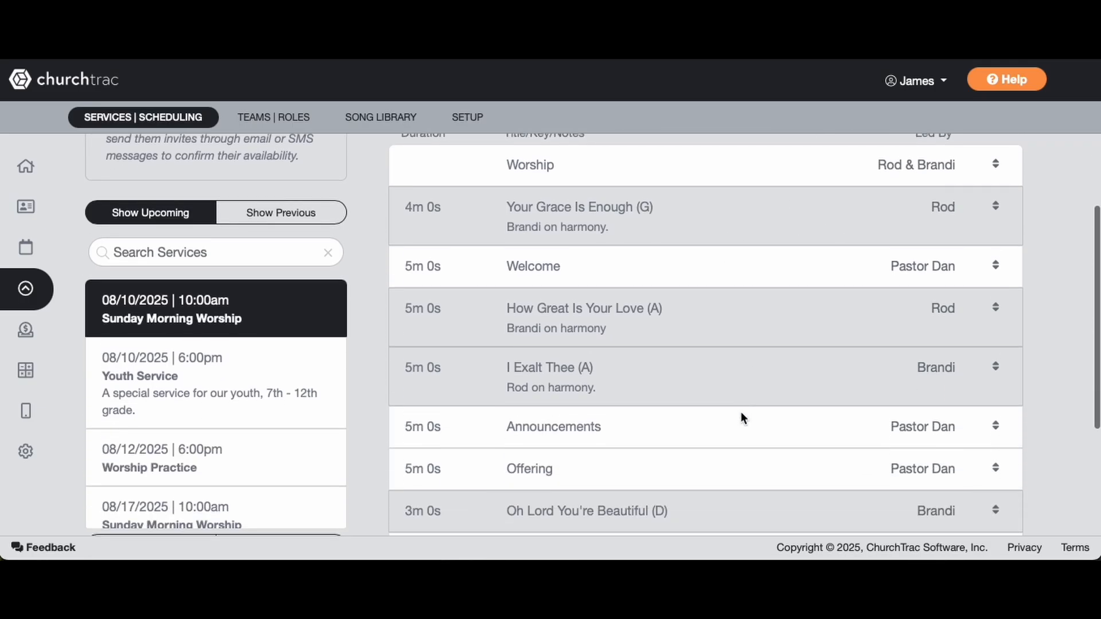
scroll(741, 413, "down", 3)
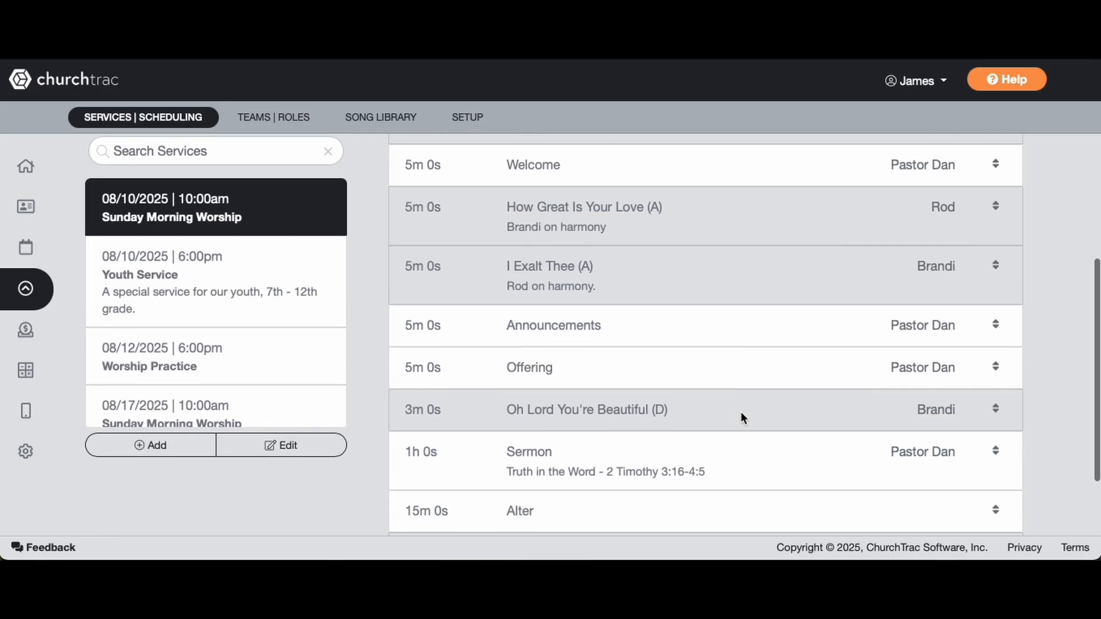
scroll(741, 412, "down", 3)
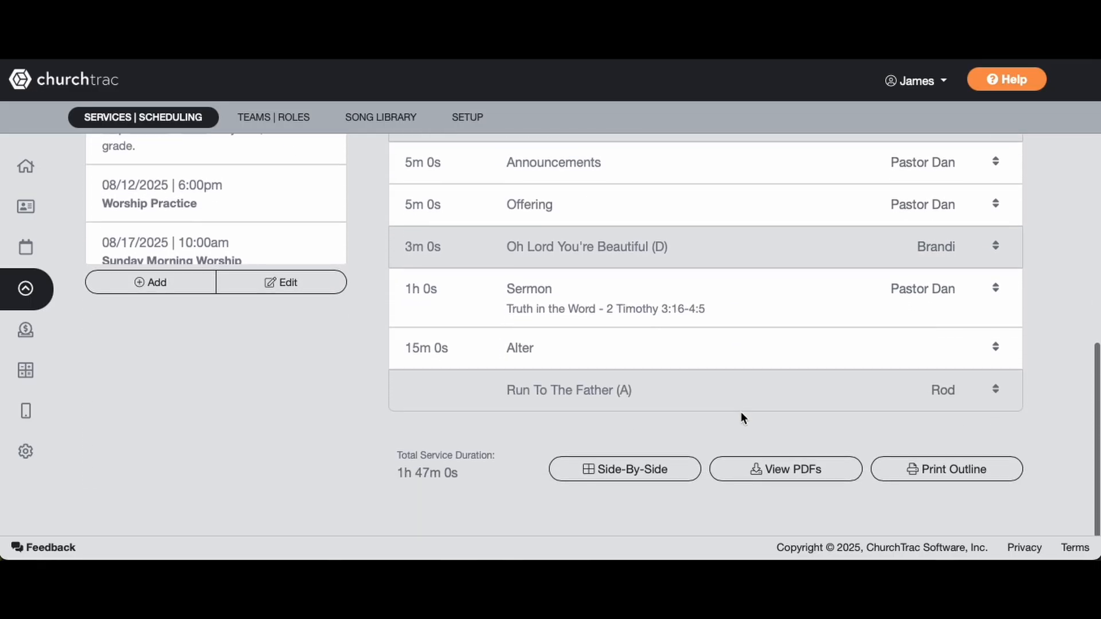
scroll(741, 412, "up", 2)
scroll(741, 411, "up", 2)
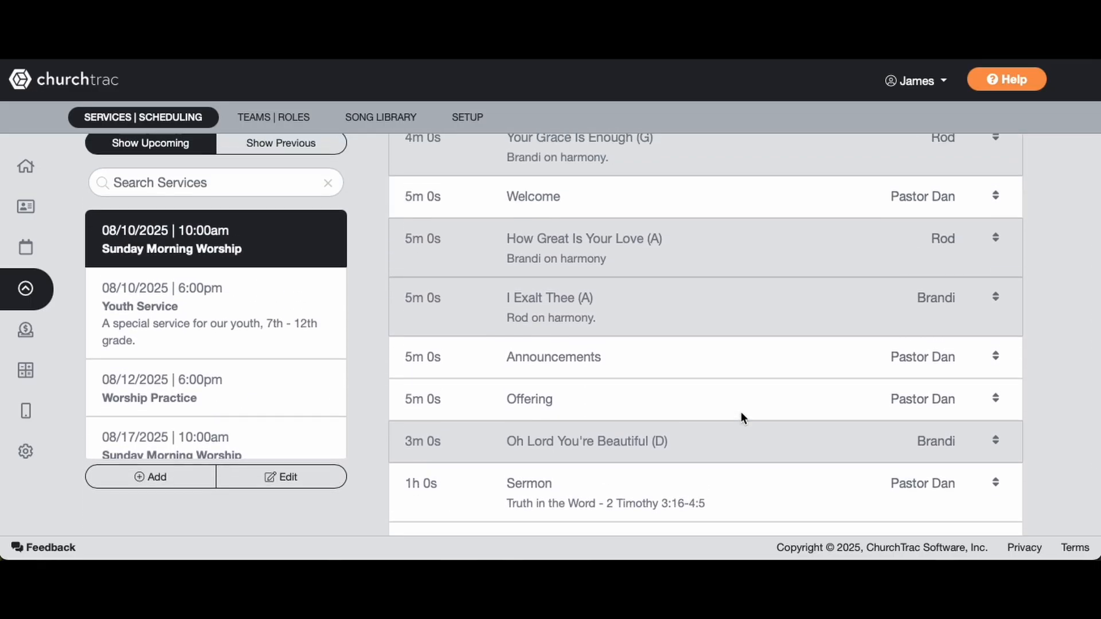
scroll(741, 411, "down", 1)
scroll(741, 412, "down", 2)
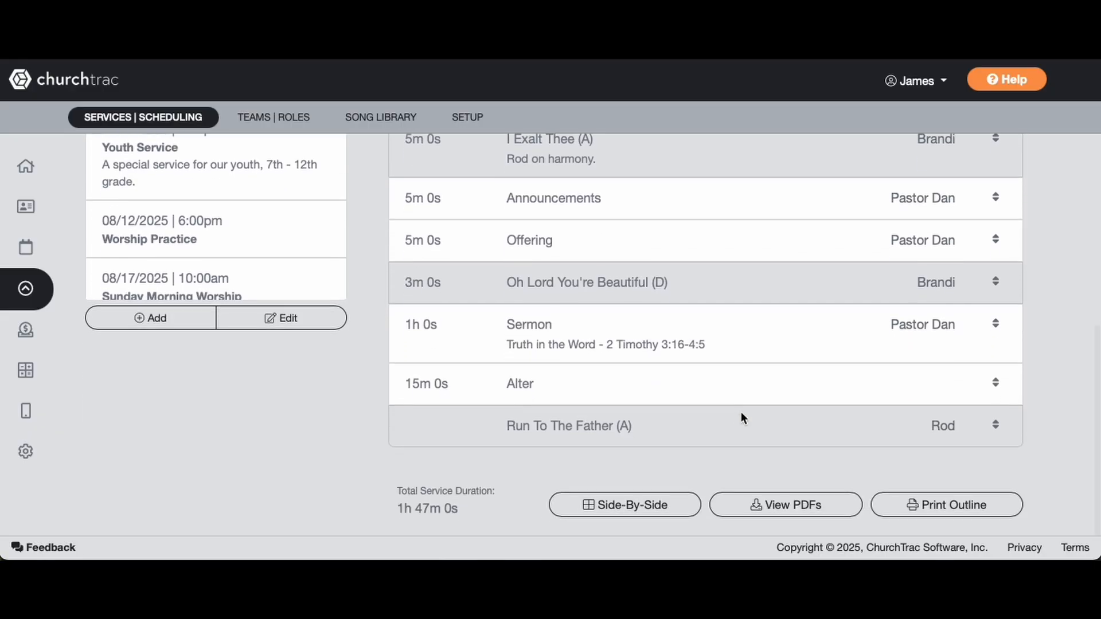
scroll(741, 412, "up", 4)
scroll(690, 239, "up", 3)
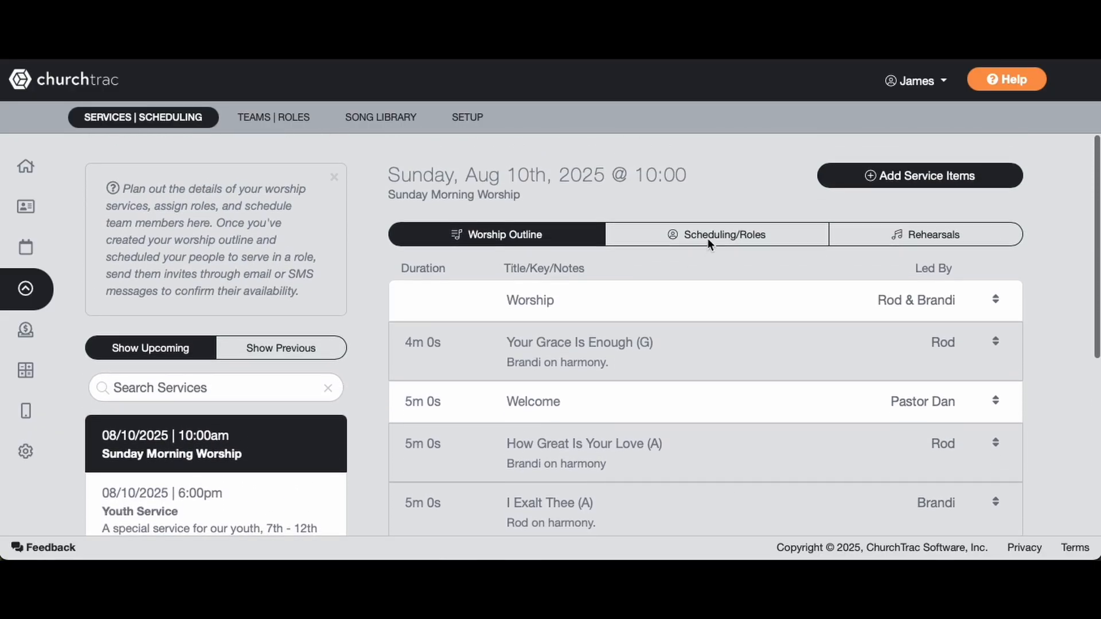
Examine the August 10 service's Scheduling/Roles, including the filled and open Worship Team roles and the Other groups.
left_click(709, 243)
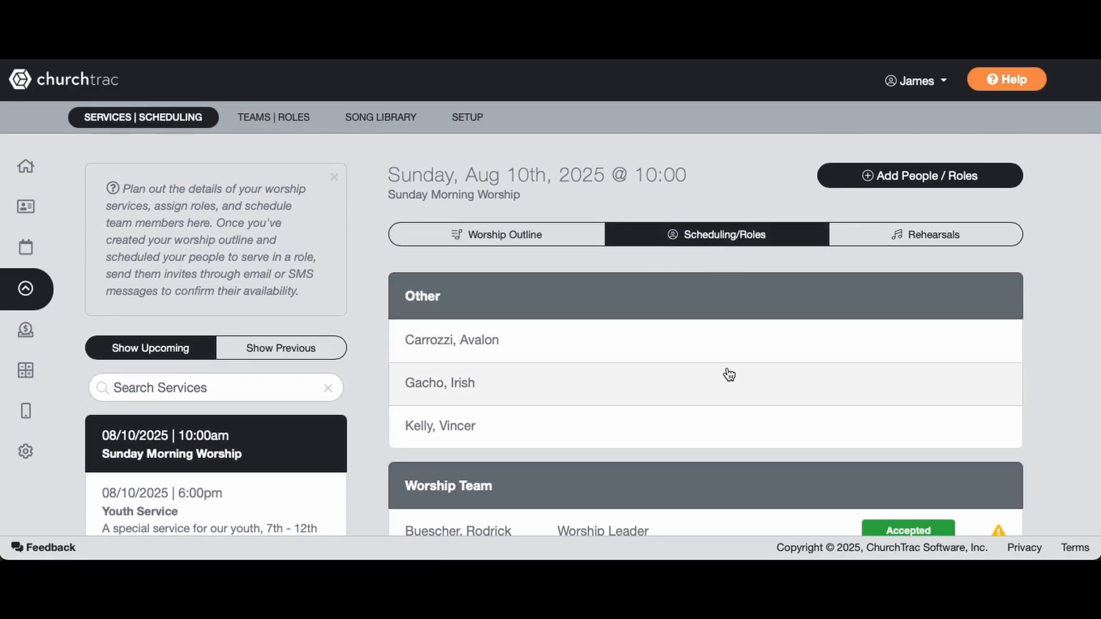
scroll(730, 378, "down", 3)
scroll(733, 378, "down", 3)
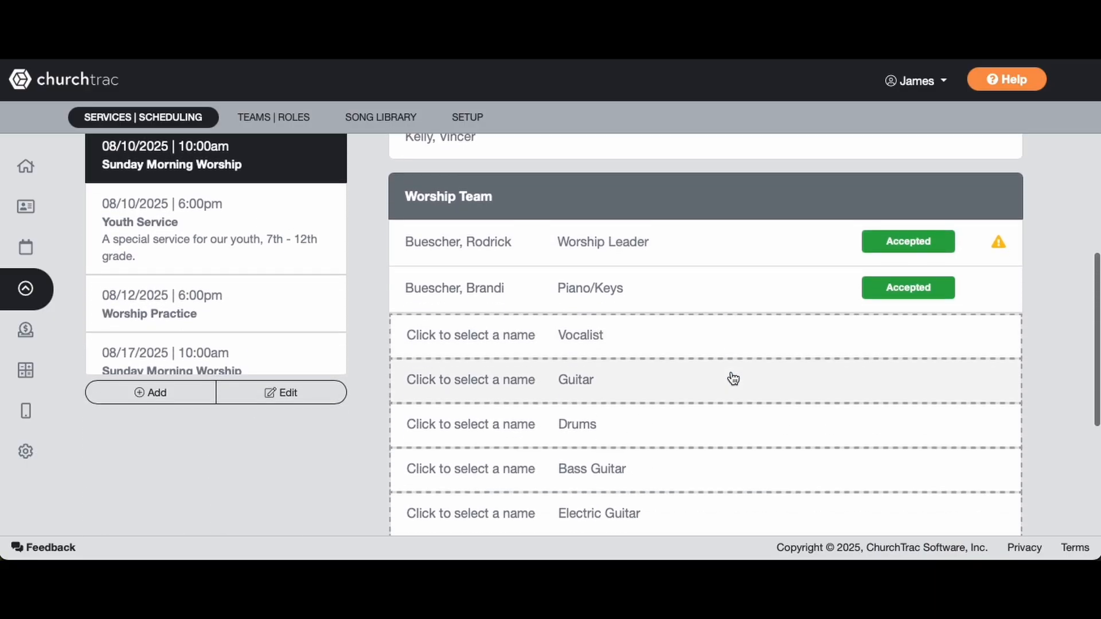
scroll(657, 258, "down", 5)
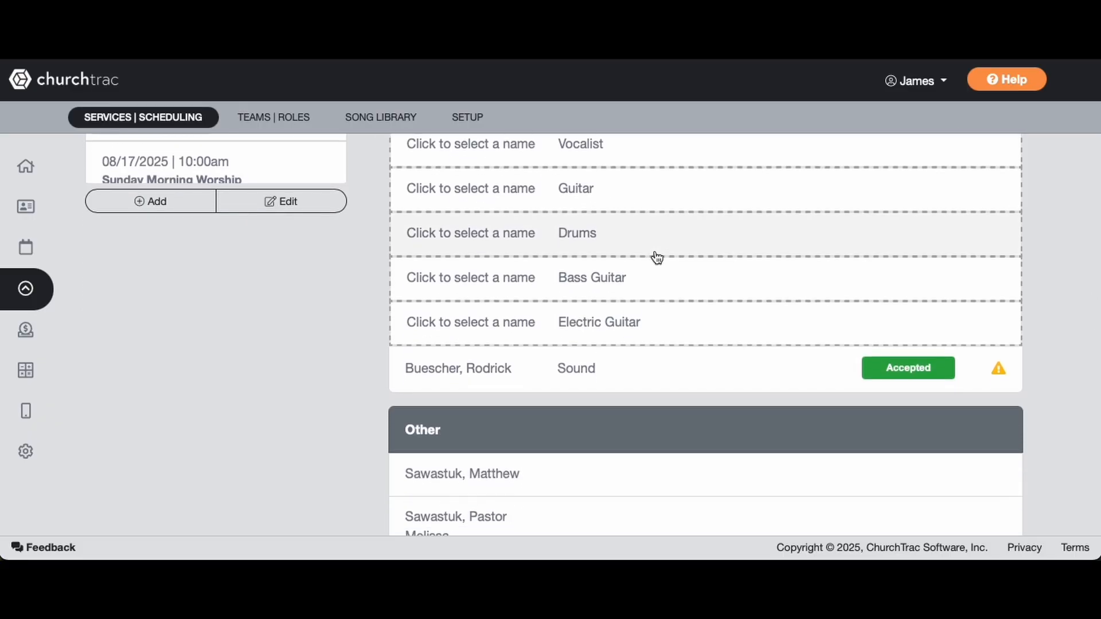
scroll(657, 258, "up", 4)
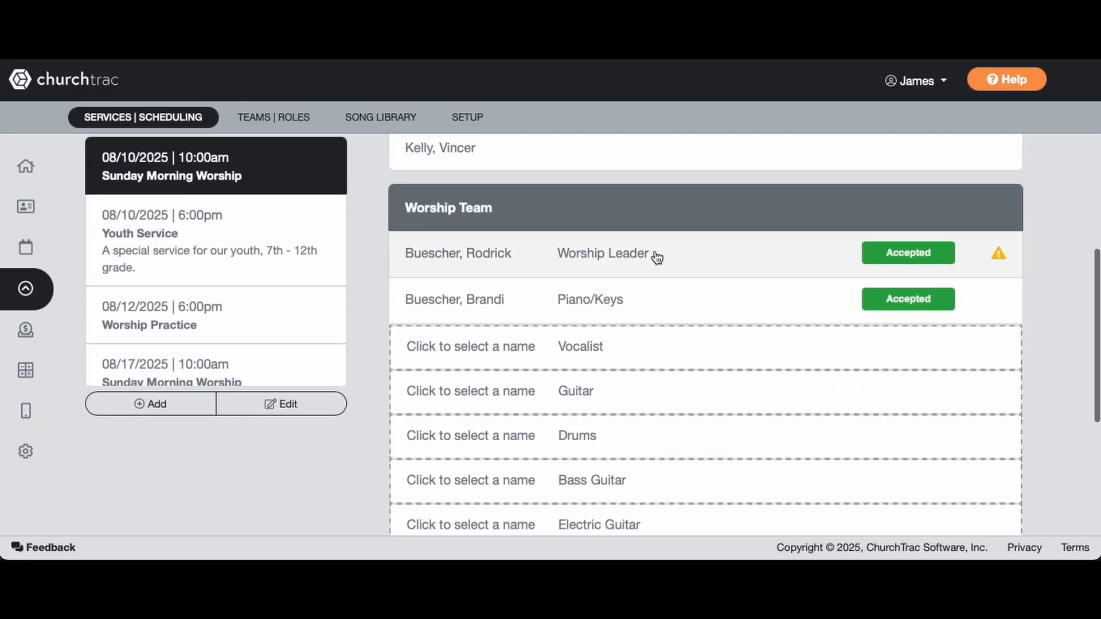
scroll(657, 258, "down", 6)
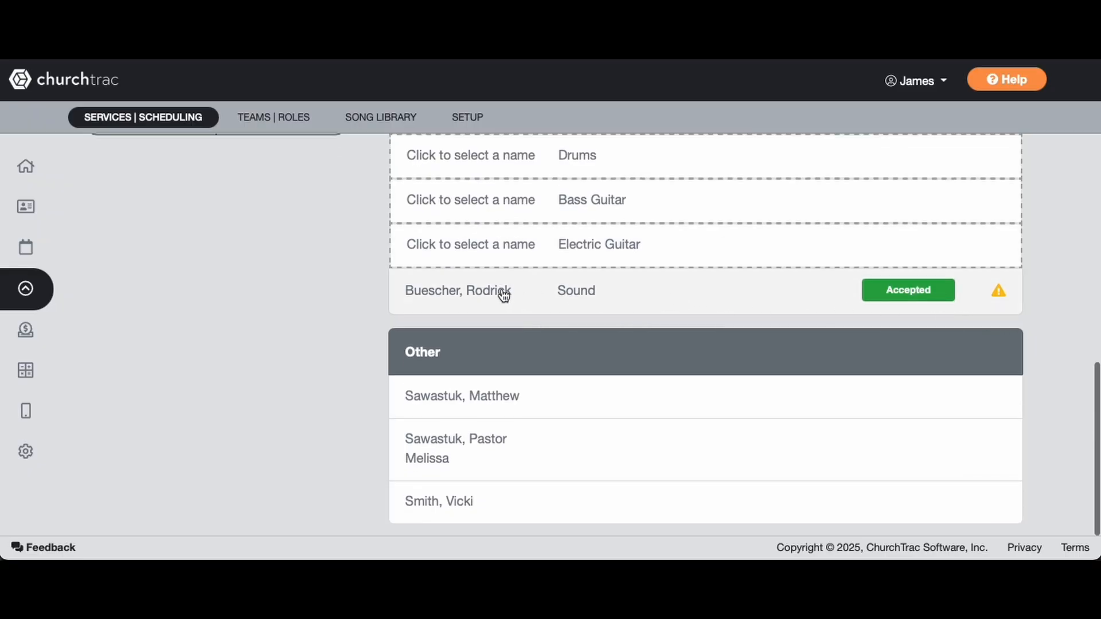
Open the participant assigned to the Sound role, view their member details and invite method, and return to the participant status.
left_click(608, 304)
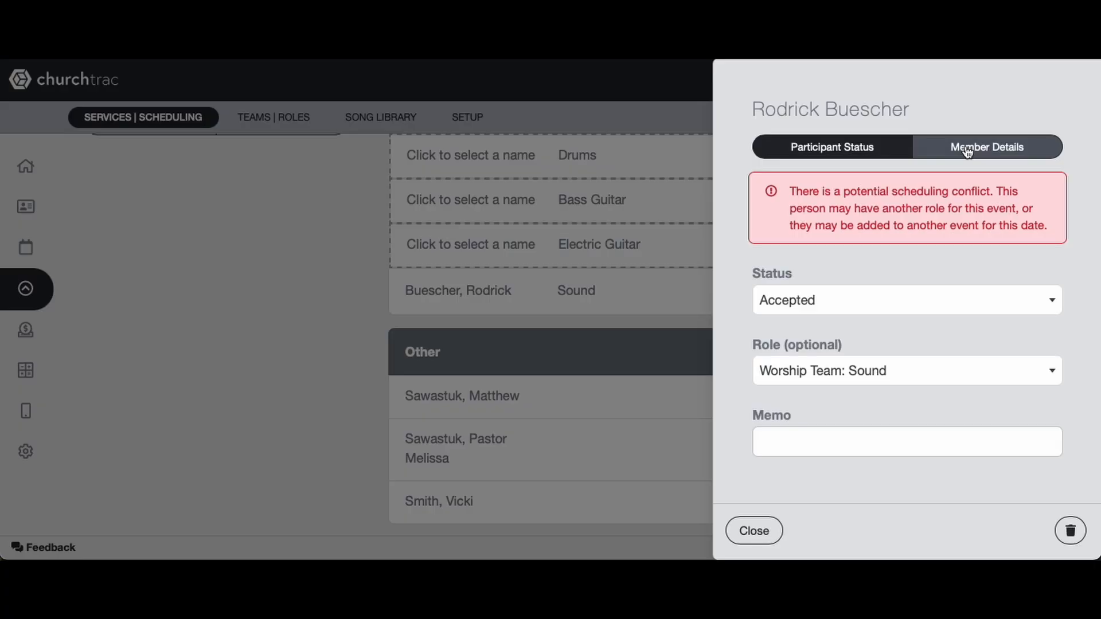
scroll(966, 151, "down", 2)
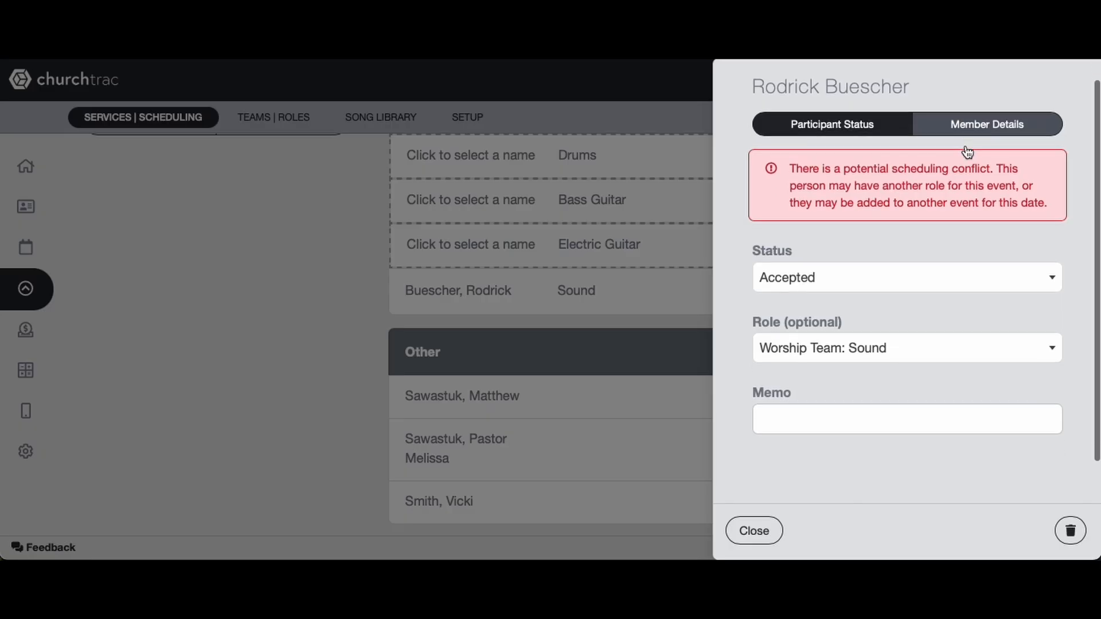
left_click(961, 107)
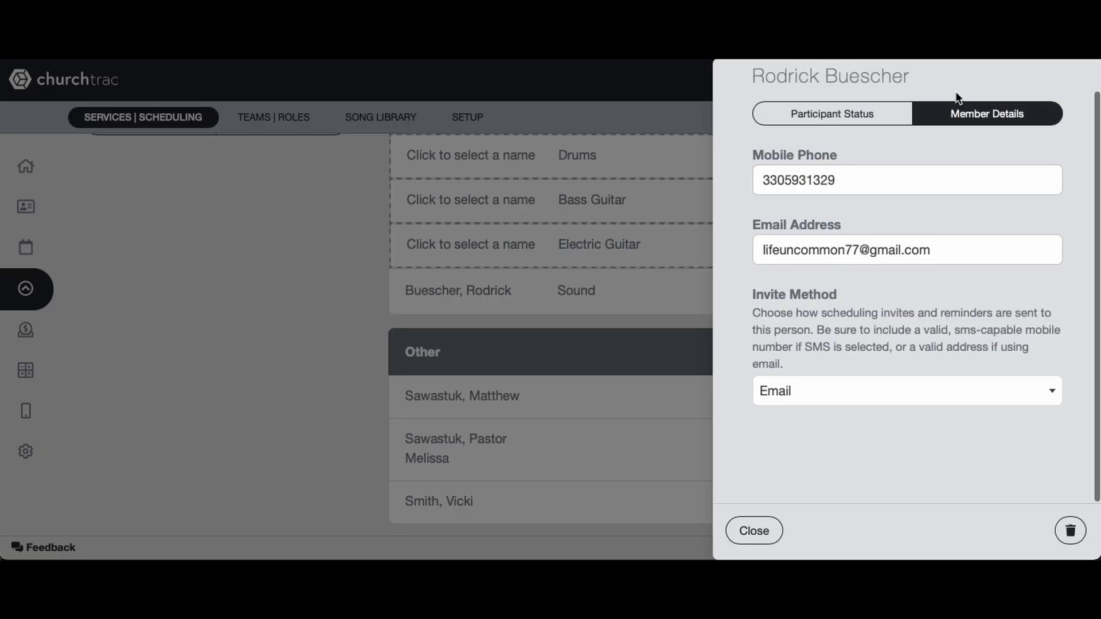
left_click(795, 114)
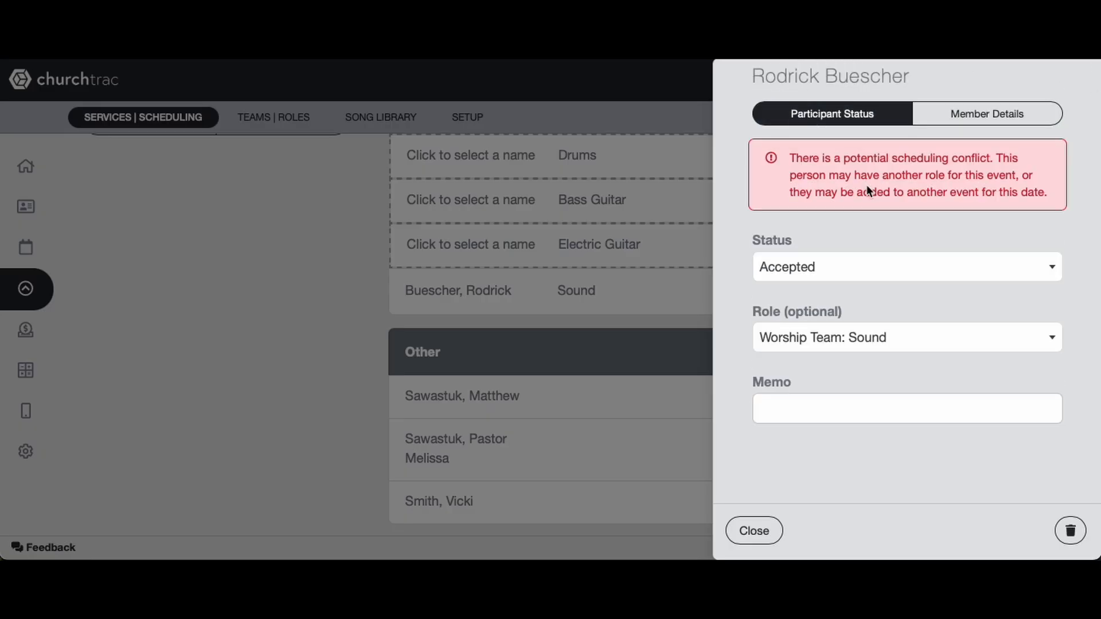
scroll(866, 185, "down", 1)
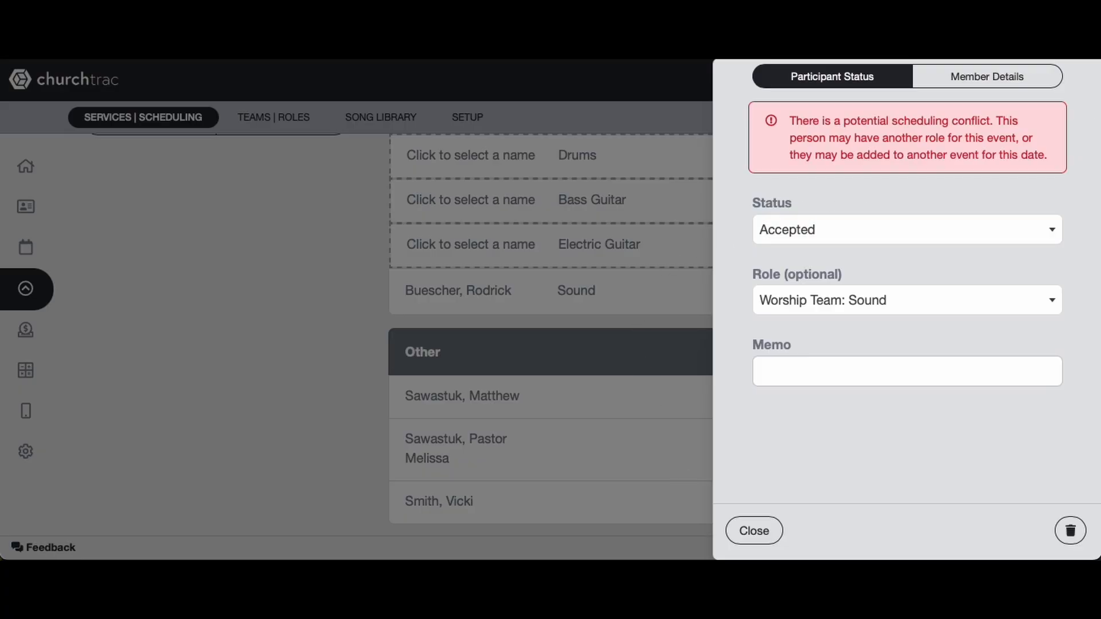
Close the open participant details, look through the August 10 schedule, and view the Sound participant's status once more.
left_click(754, 530)
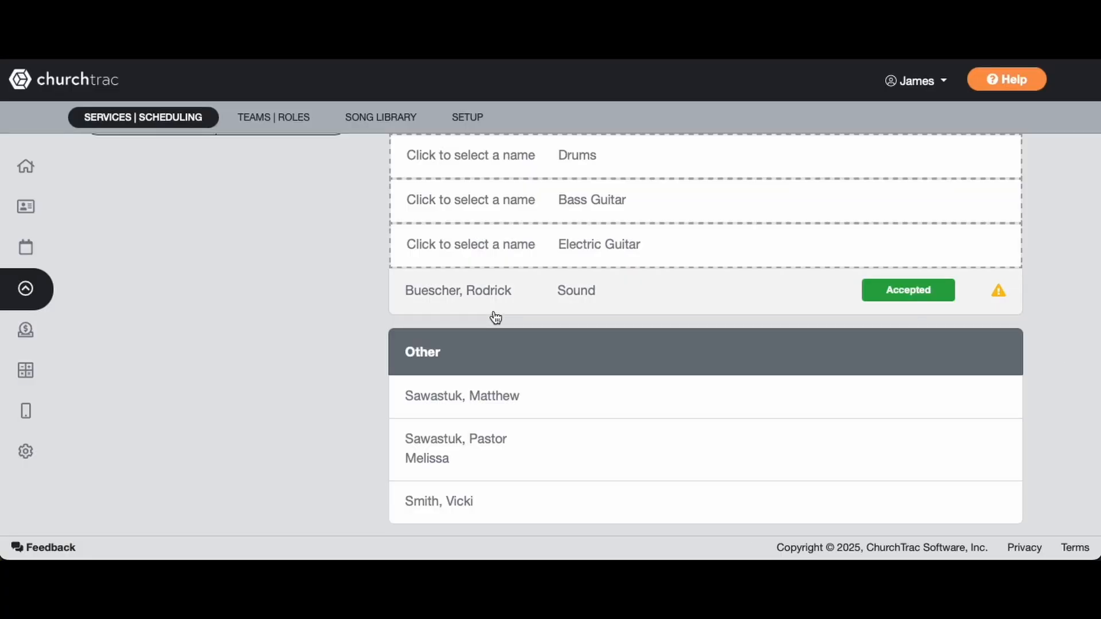
scroll(495, 318, "up", 9)
scroll(495, 318, "down", 1)
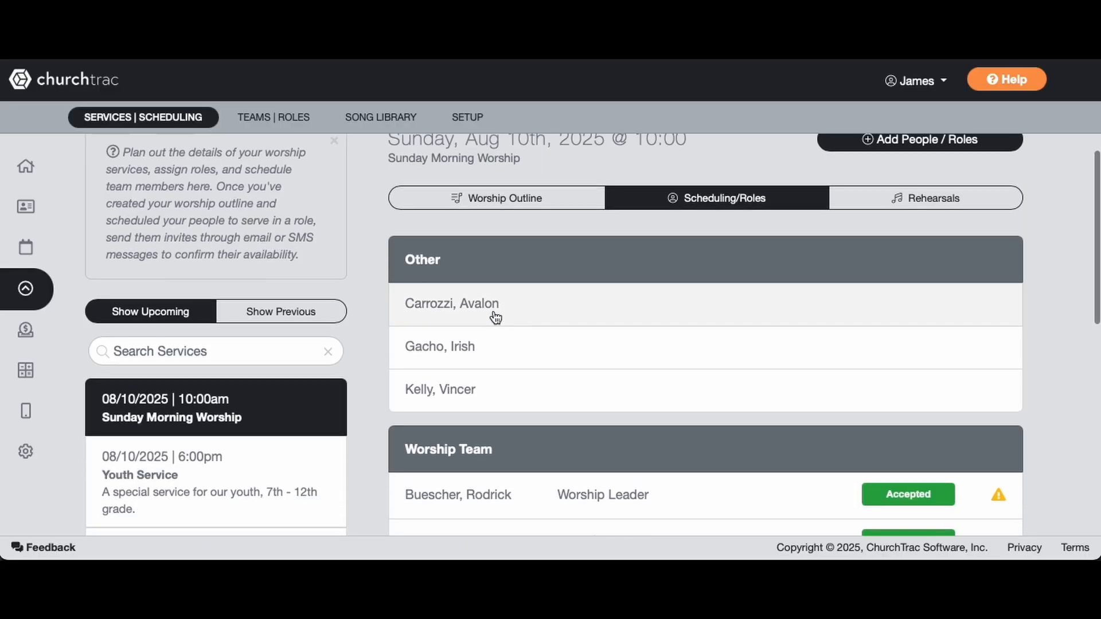
scroll(495, 318, "down", 10)
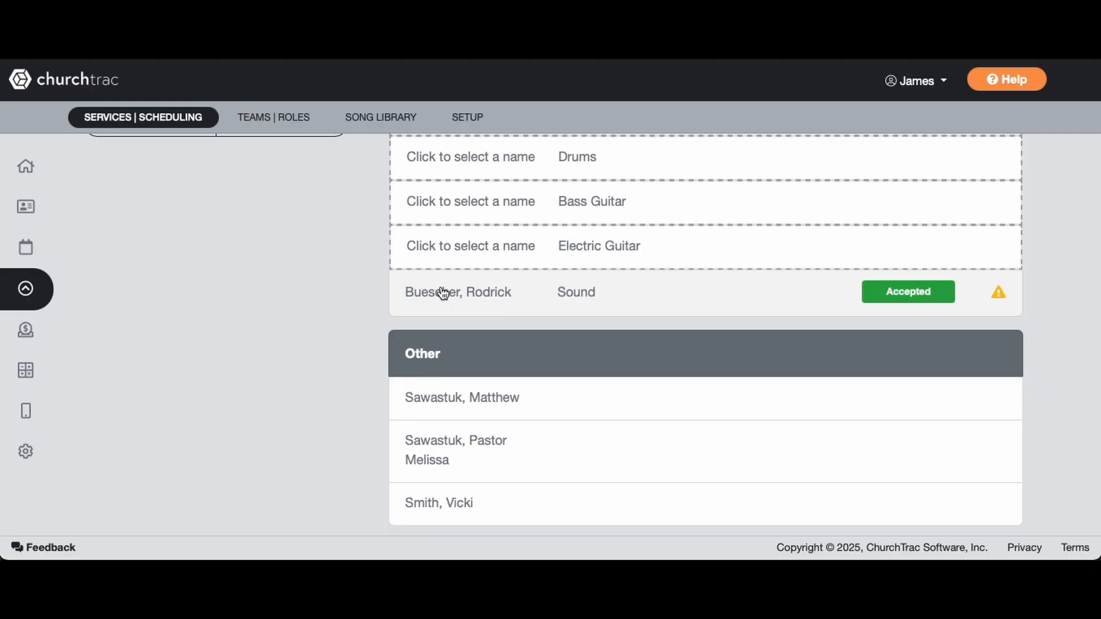
left_click(443, 293)
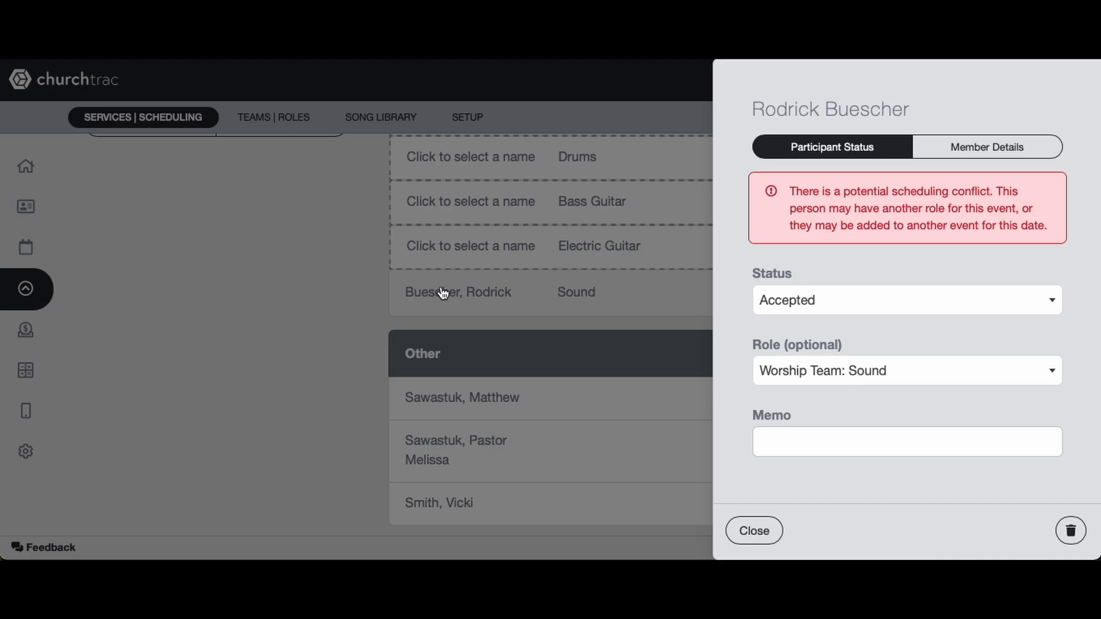
left_click(745, 530)
Try selecting a Worship Team member for the Sound role from the list of all teams, and cancel without adding anyone.
scroll(638, 328, "up", 3)
scroll(638, 328, "up", 7)
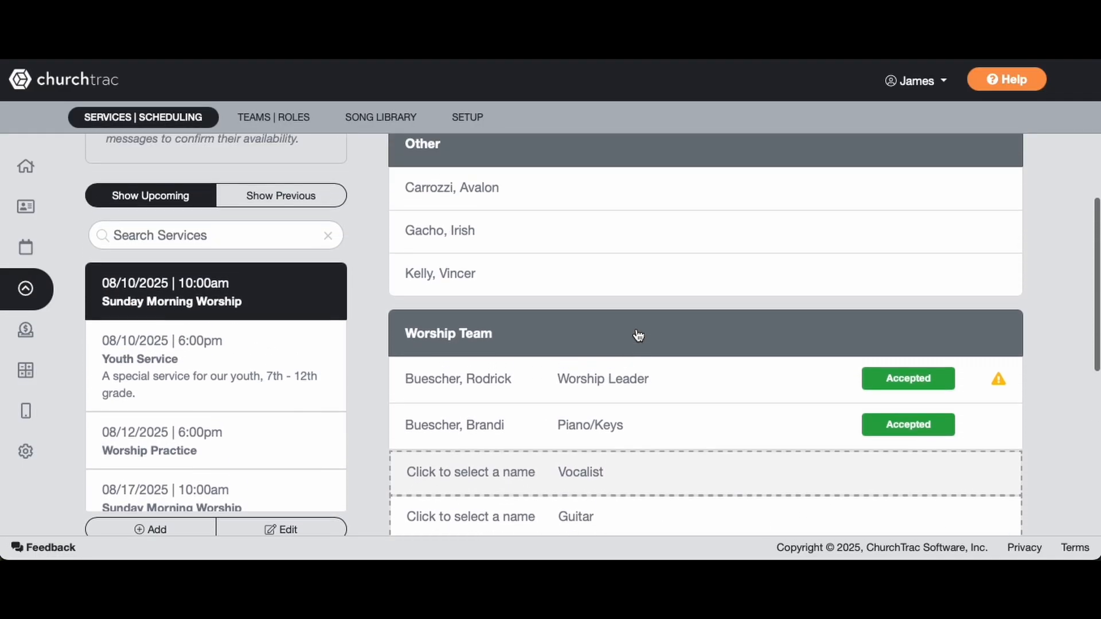
scroll(912, 182, "down", 1)
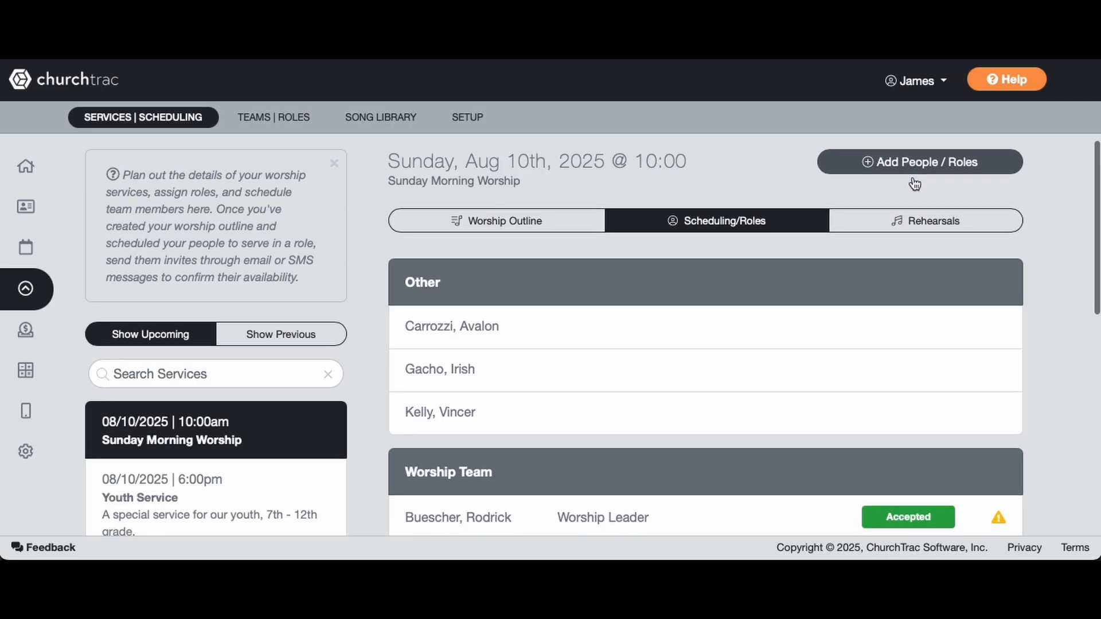
scroll(900, 167, "up", 1)
left_click(884, 172)
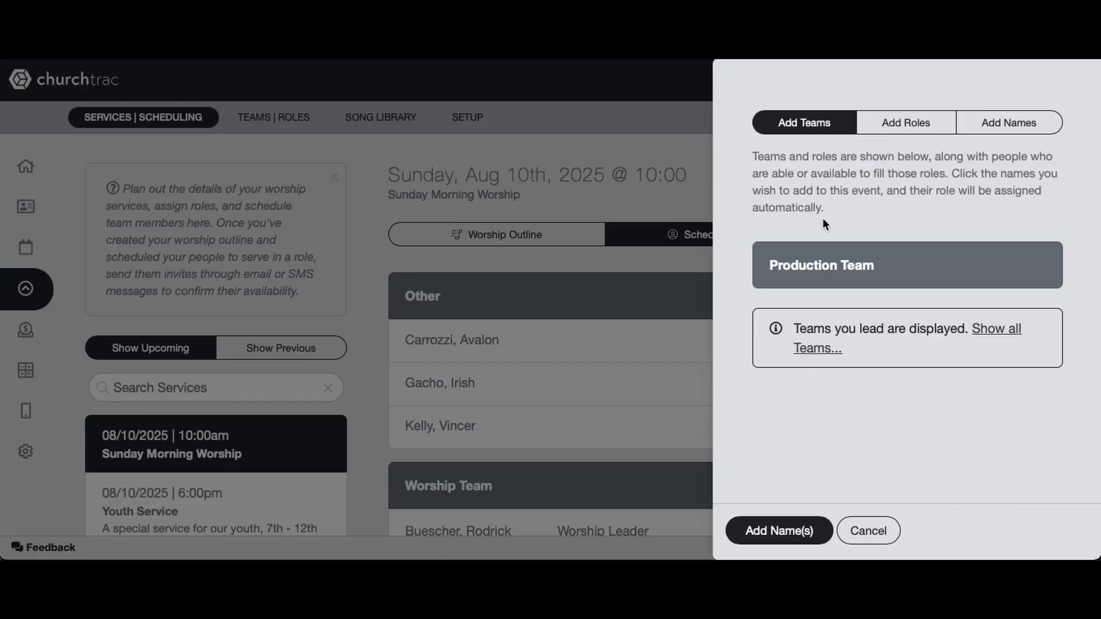
left_click(1008, 331)
left_click(839, 326)
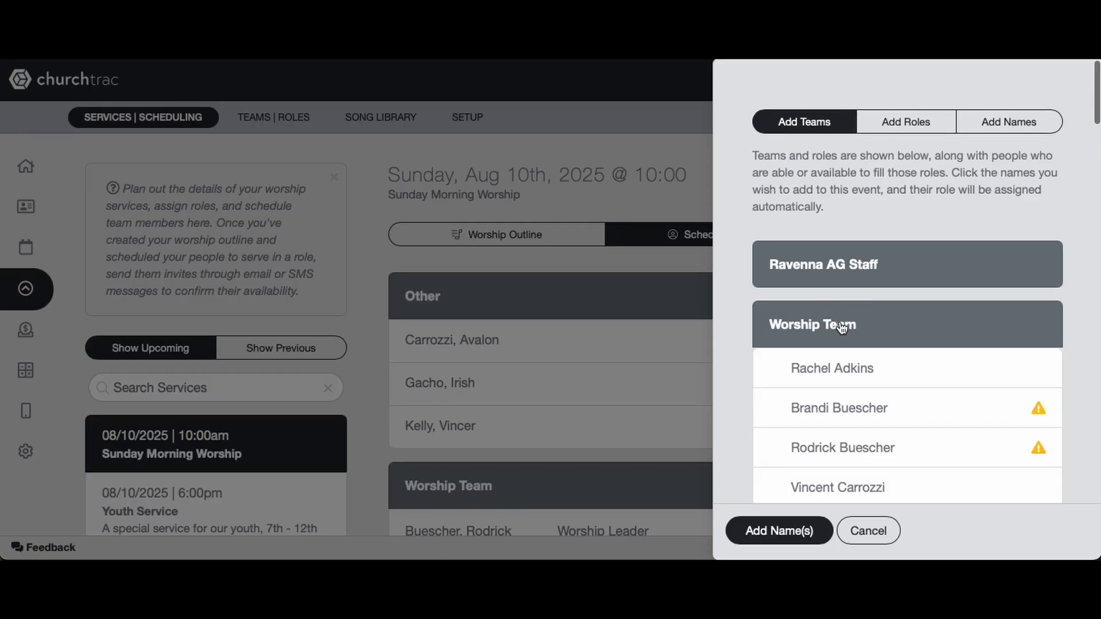
scroll(841, 327, "down", 6)
scroll(841, 327, "down", 10)
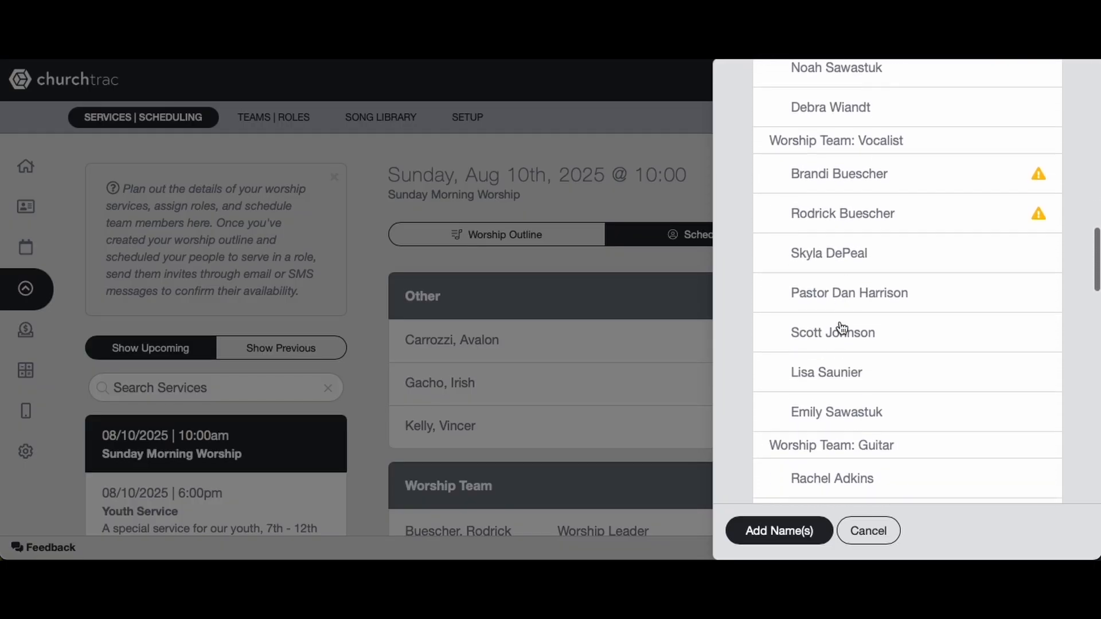
scroll(841, 328, "down", 5)
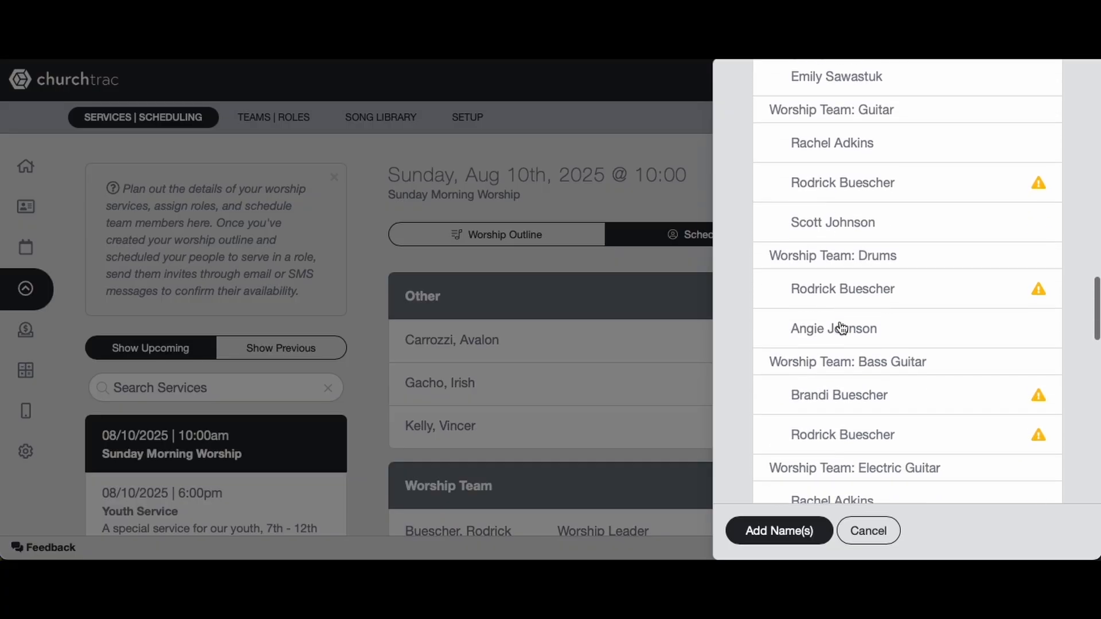
scroll(841, 328, "down", 8)
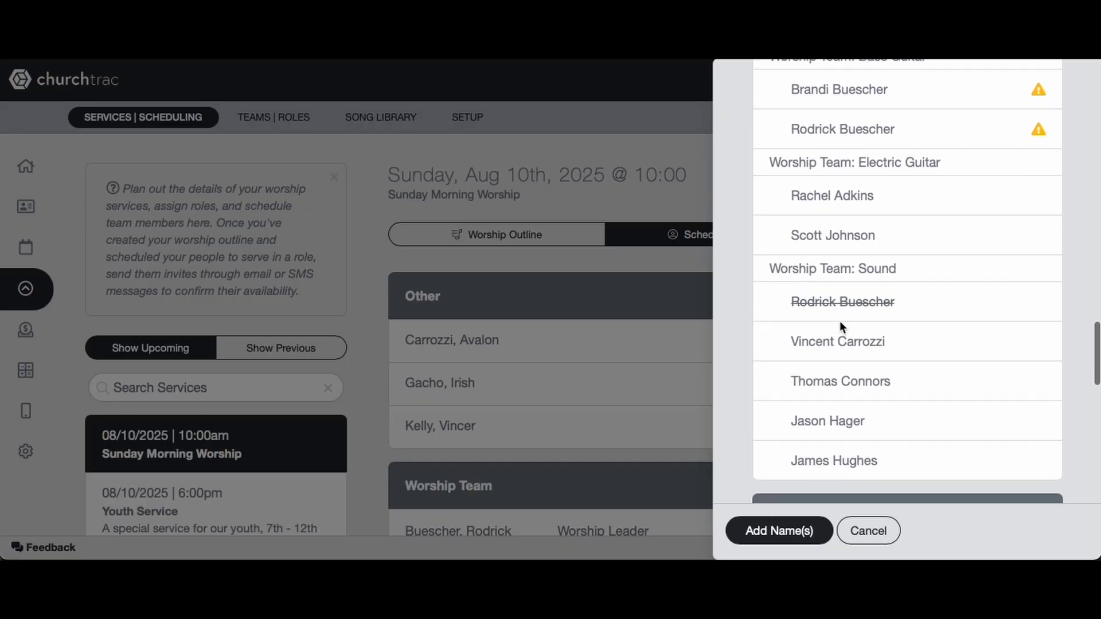
scroll(839, 321, "up", 3)
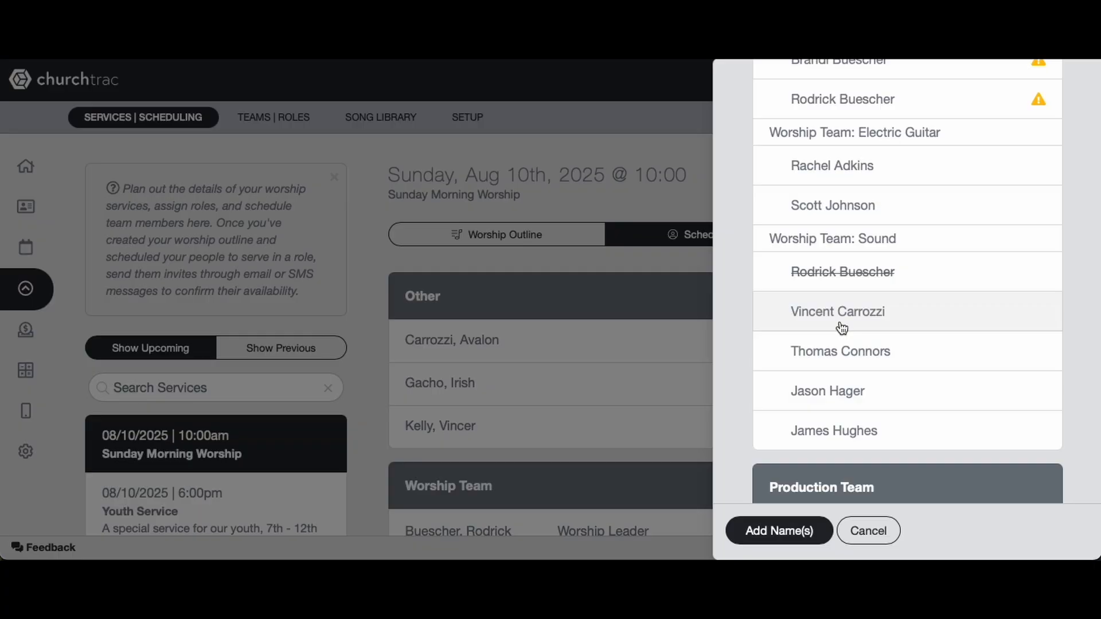
left_click(856, 395)
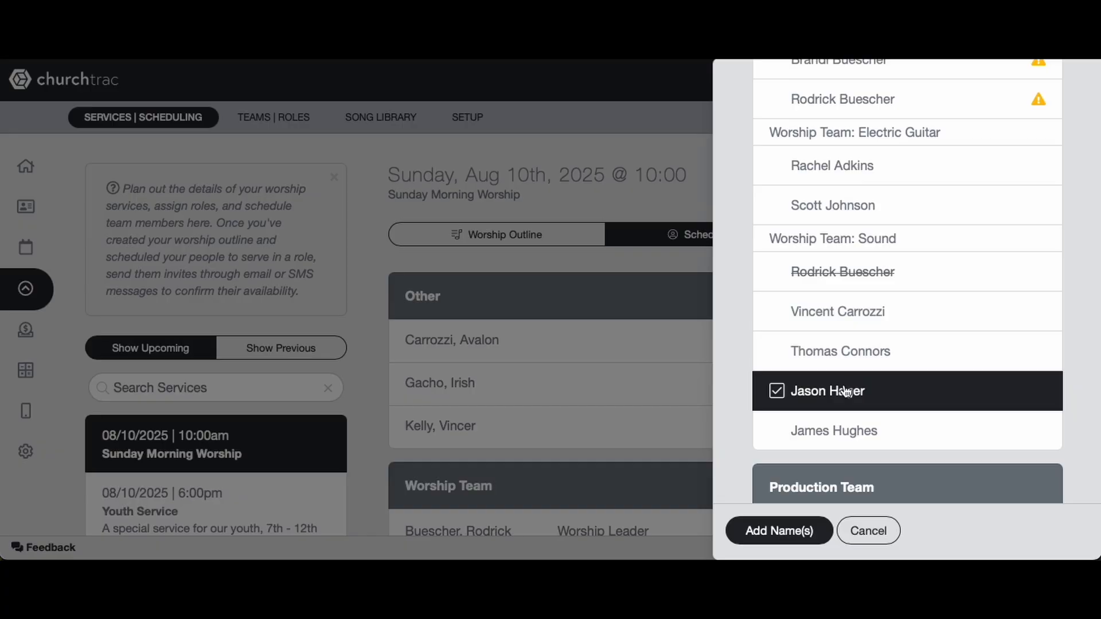
left_click(875, 533)
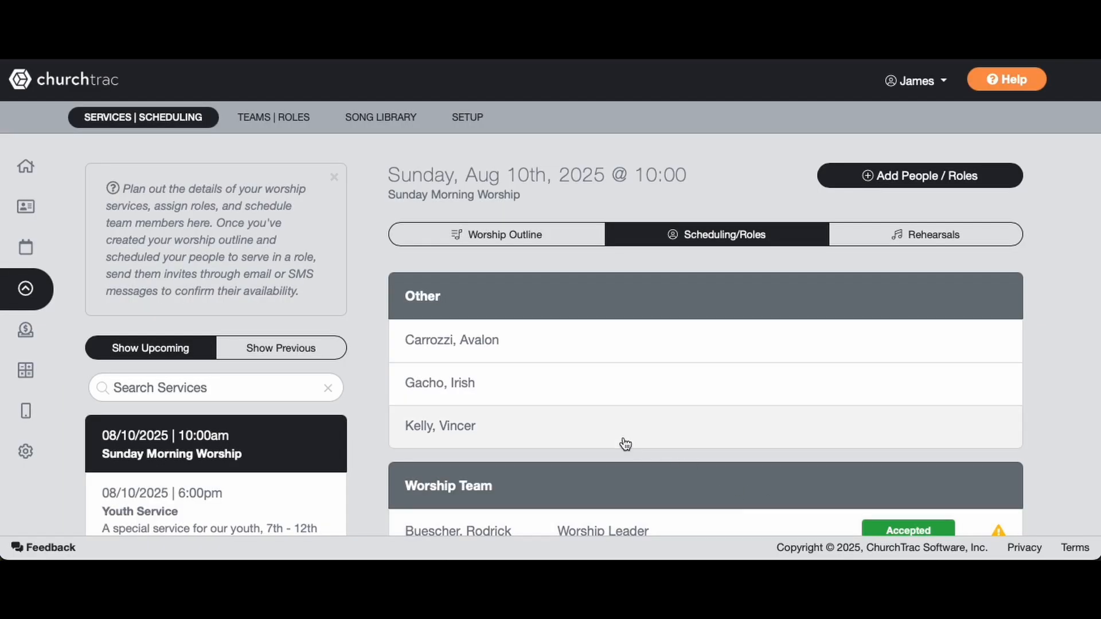
View the status, role and memo fields of the participant assigned to the Sound role and close them.
scroll(621, 445, "down", 5)
scroll(625, 443, "down", 1)
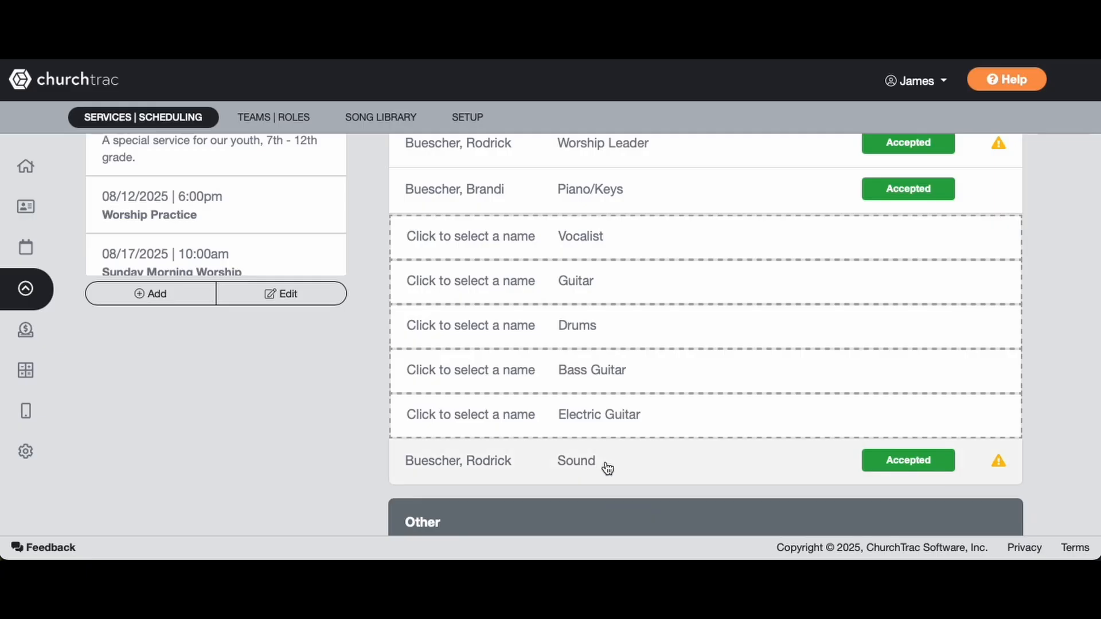
left_click(606, 463)
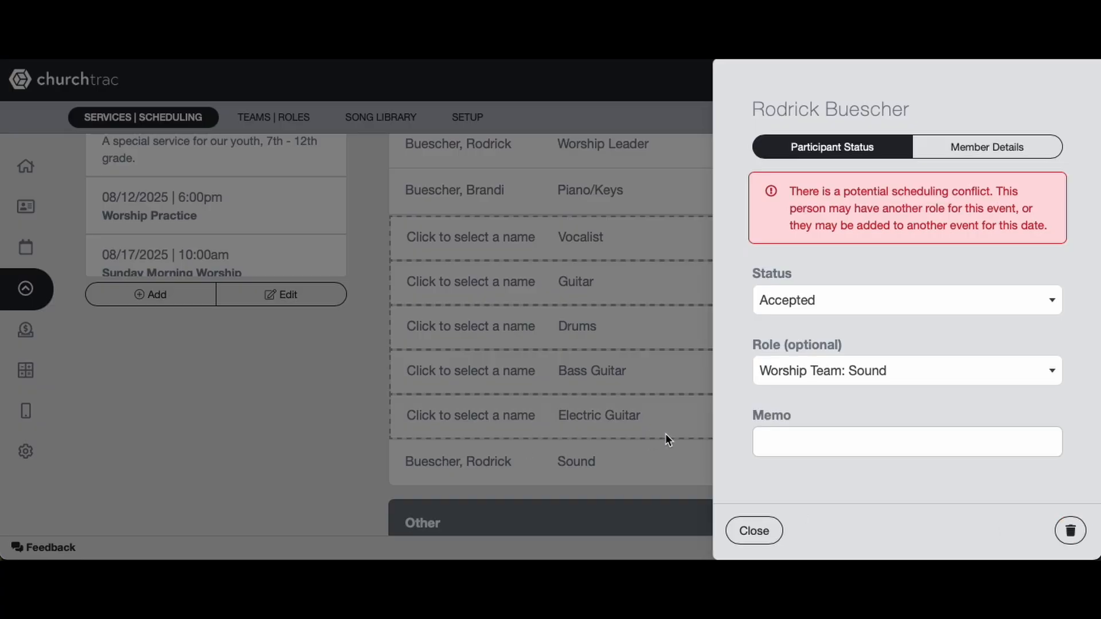
left_click(744, 533)
Examine the August 10 service's Worship Team assignments and open roles, along with both Other groups.
scroll(654, 474, "down", 5)
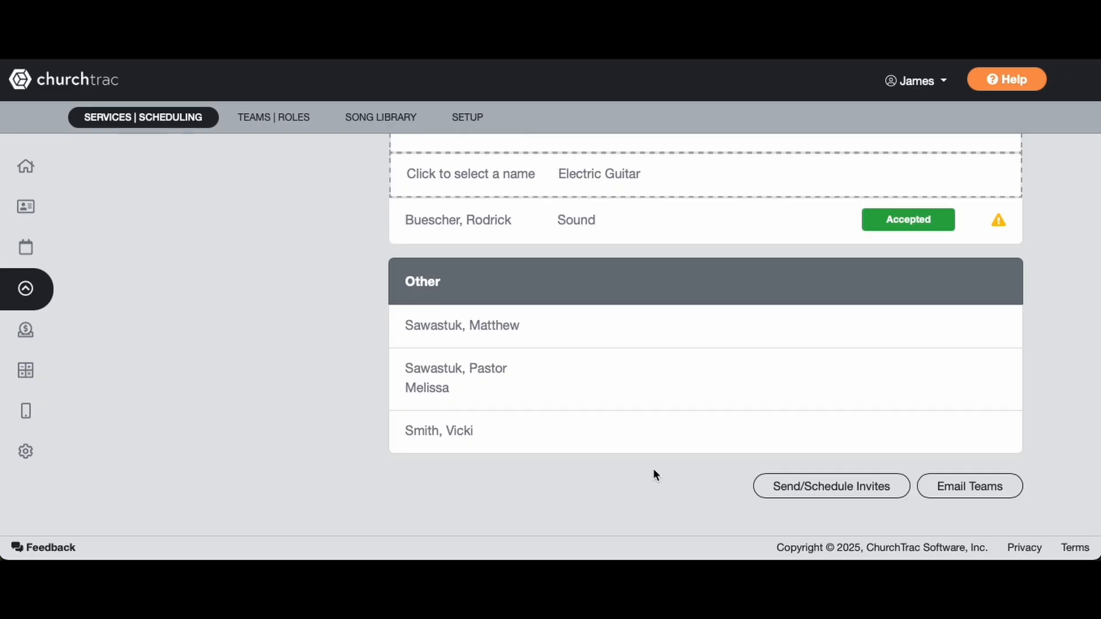
scroll(655, 475, "up", 5)
scroll(655, 475, "up", 5)
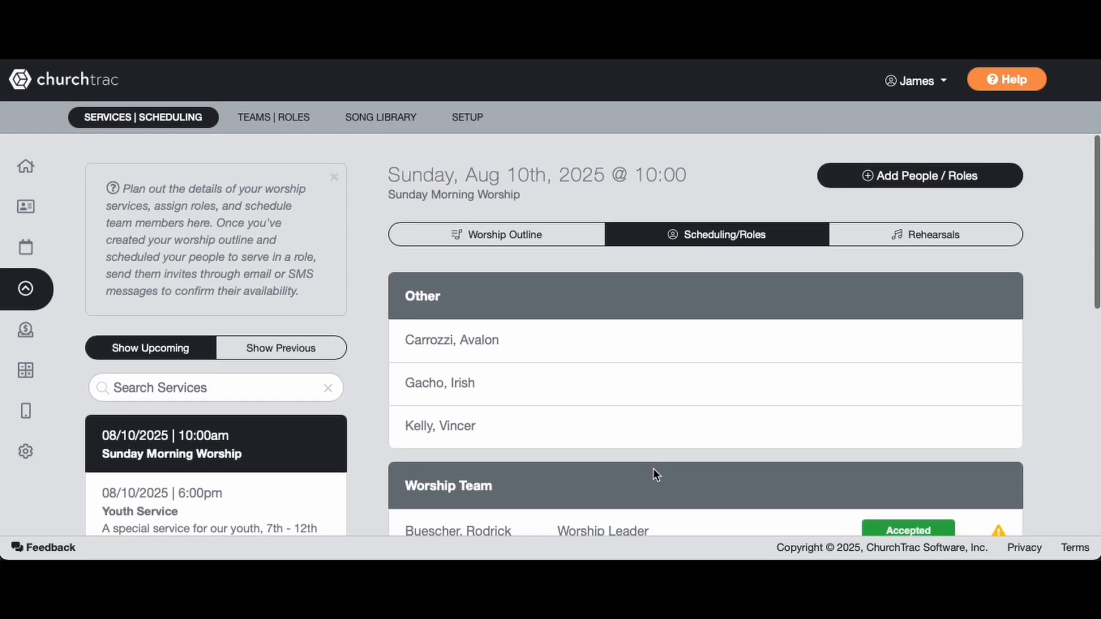
scroll(653, 470, "down", 4)
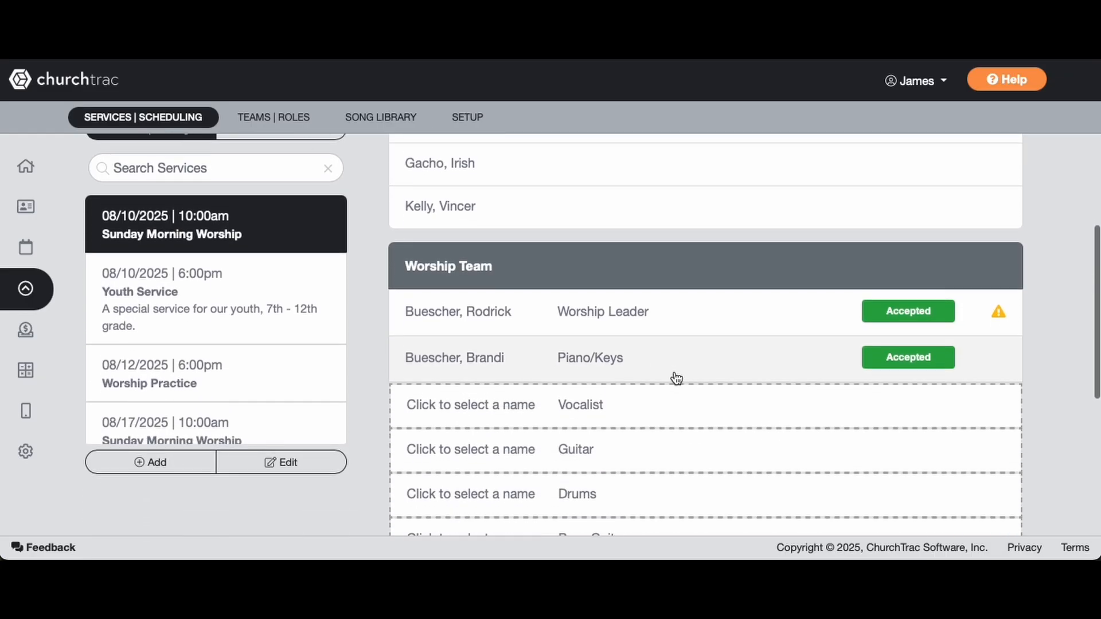
scroll(676, 378, "up", 4)
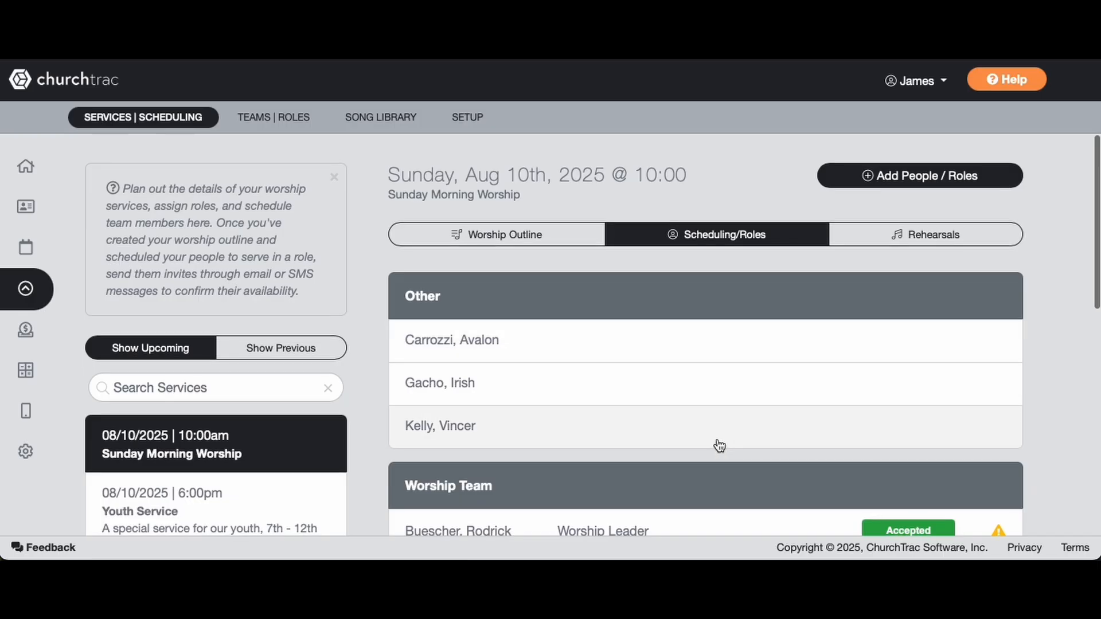
scroll(720, 446, "down", 10)
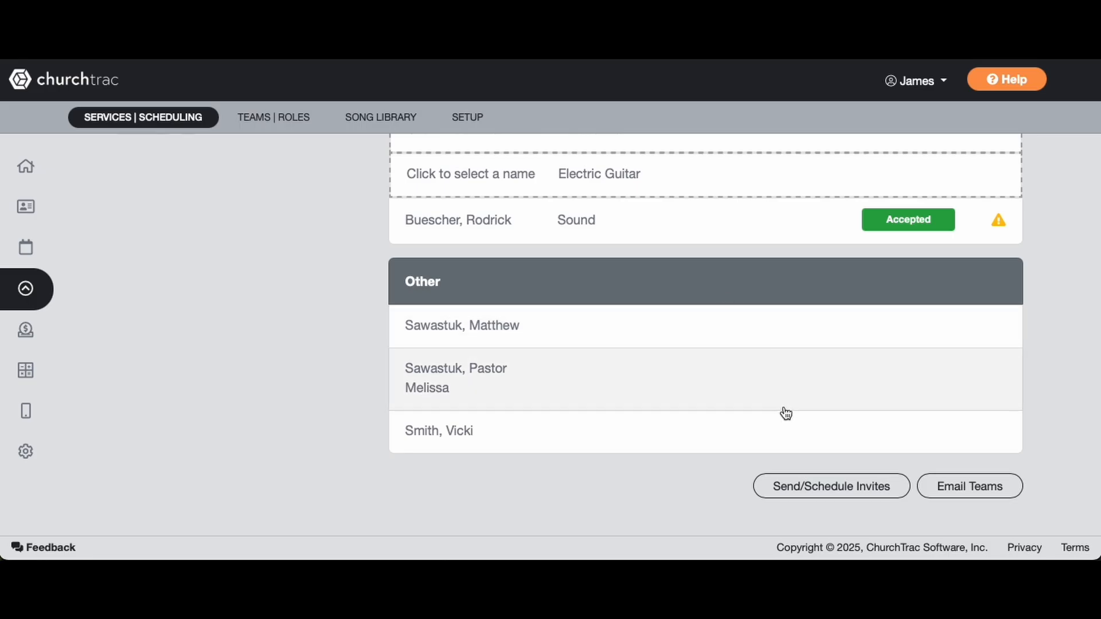
scroll(785, 412, "up", 5)
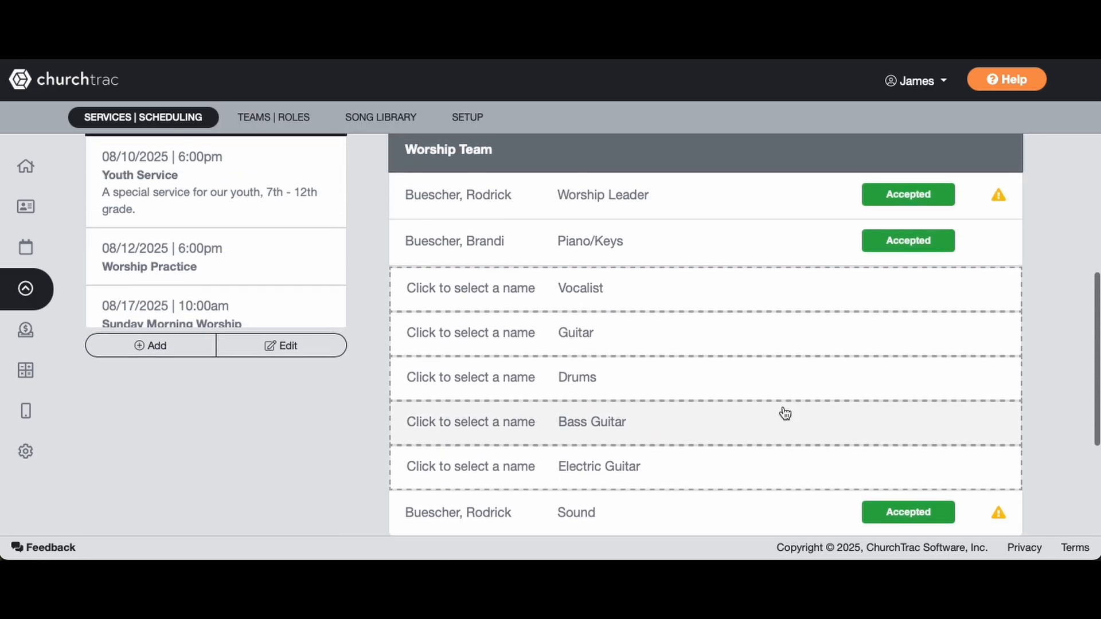
scroll(785, 412, "up", 3)
scroll(785, 413, "up", 1)
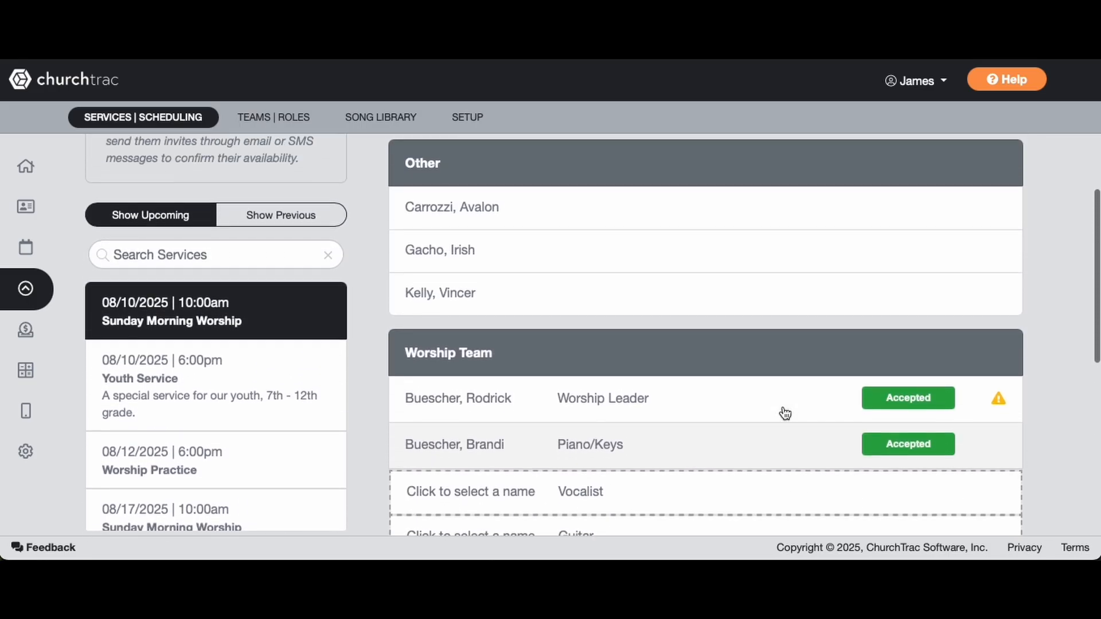
scroll(784, 413, "up", 1)
scroll(785, 412, "down", 1)
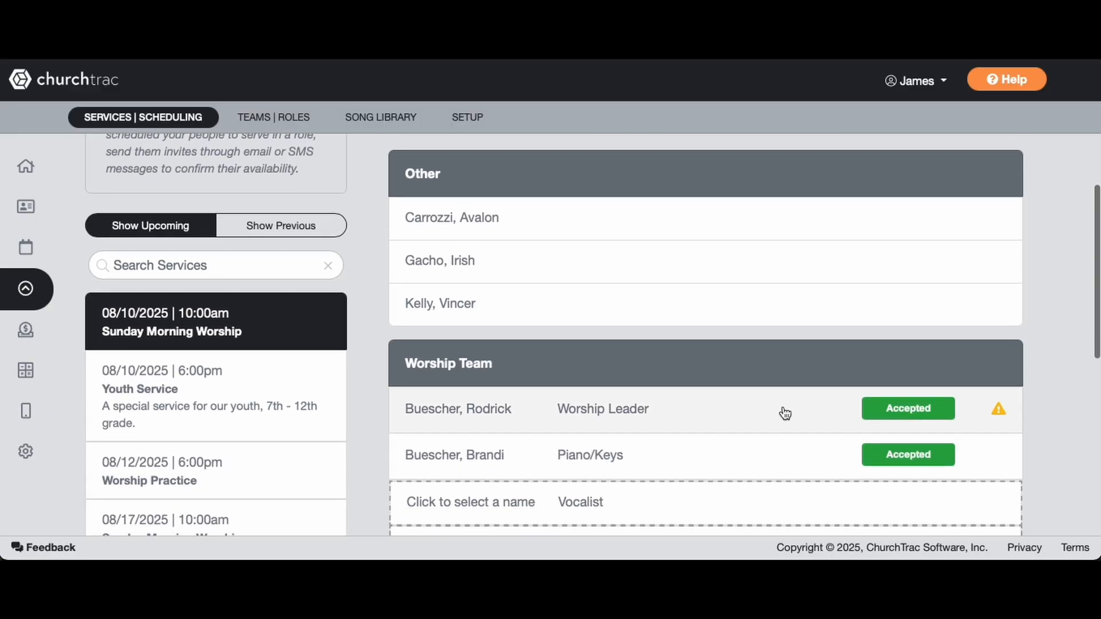
scroll(784, 412, "down", 1)
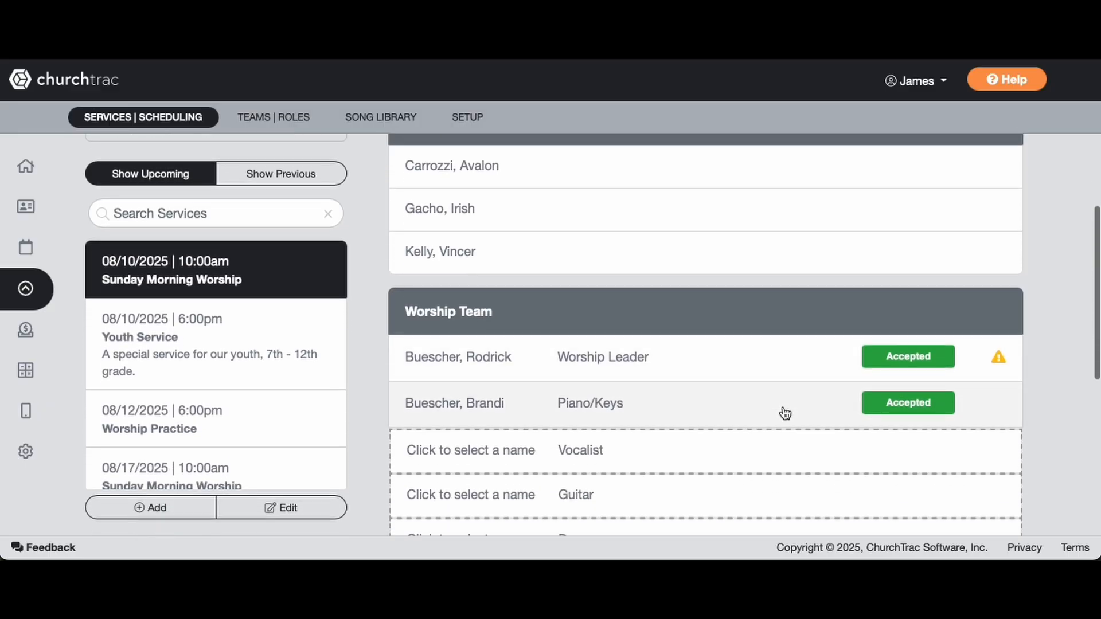
scroll(784, 413, "down", 2)
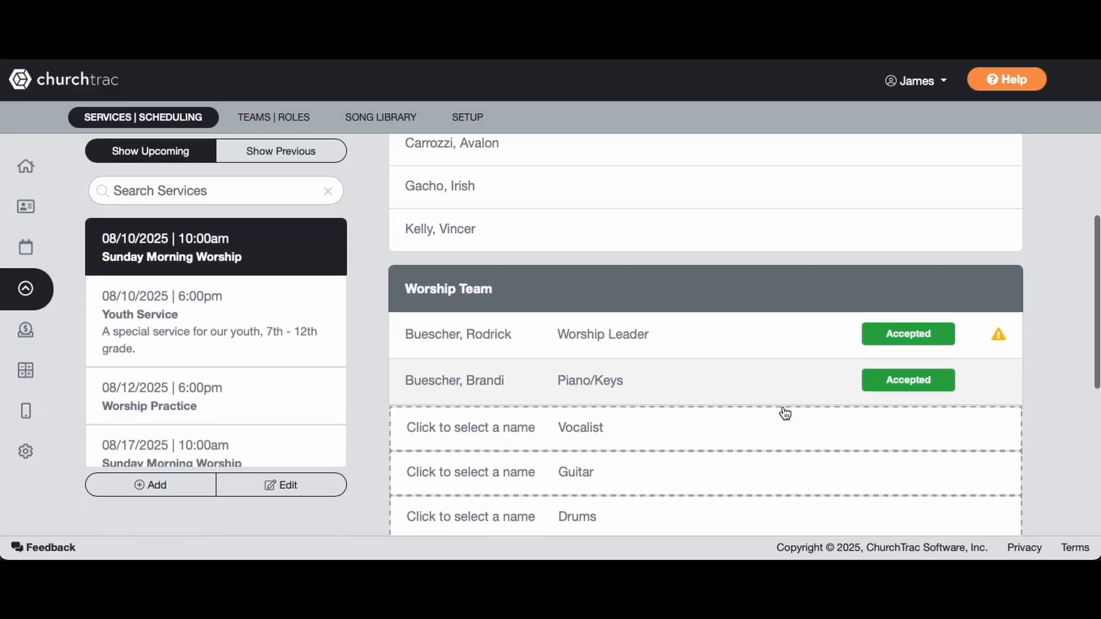
scroll(785, 413, "down", 3)
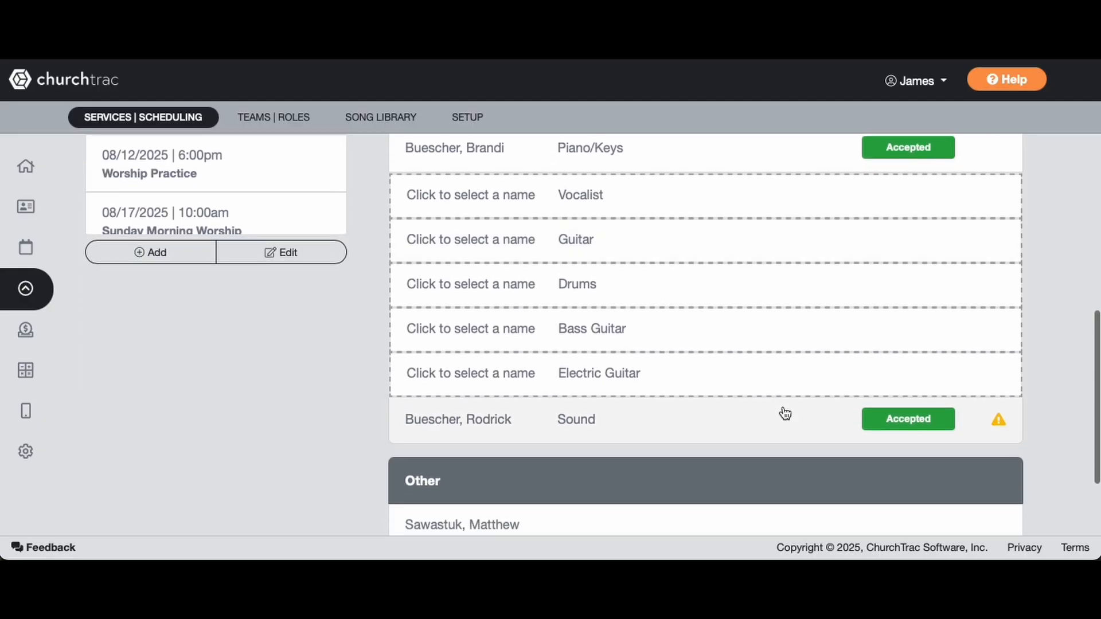
scroll(785, 413, "up", 3)
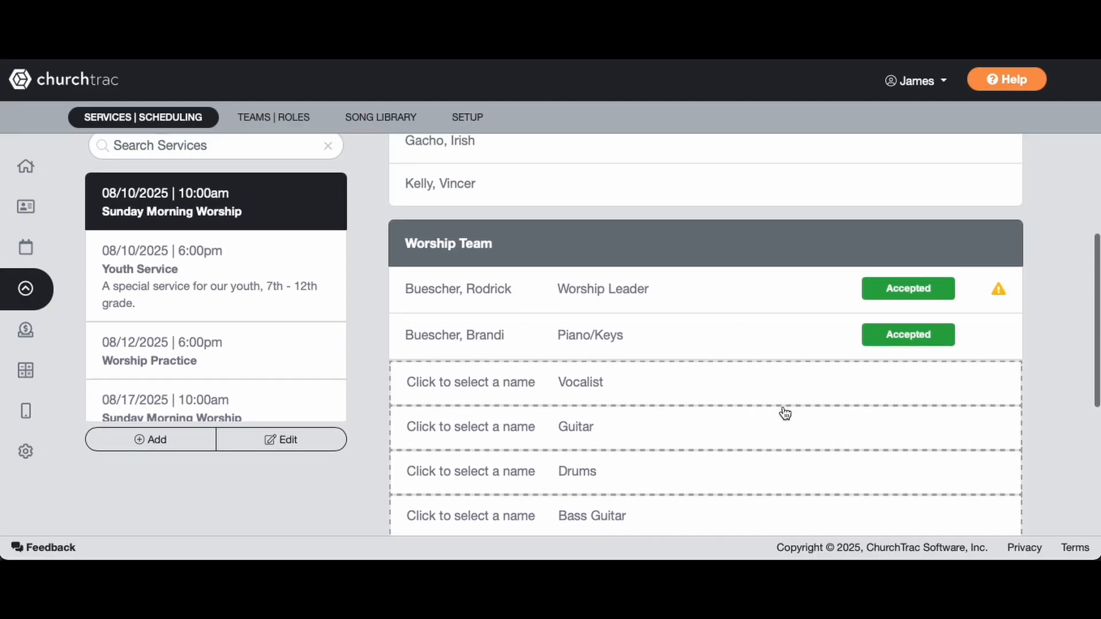
scroll(785, 414, "down", 1)
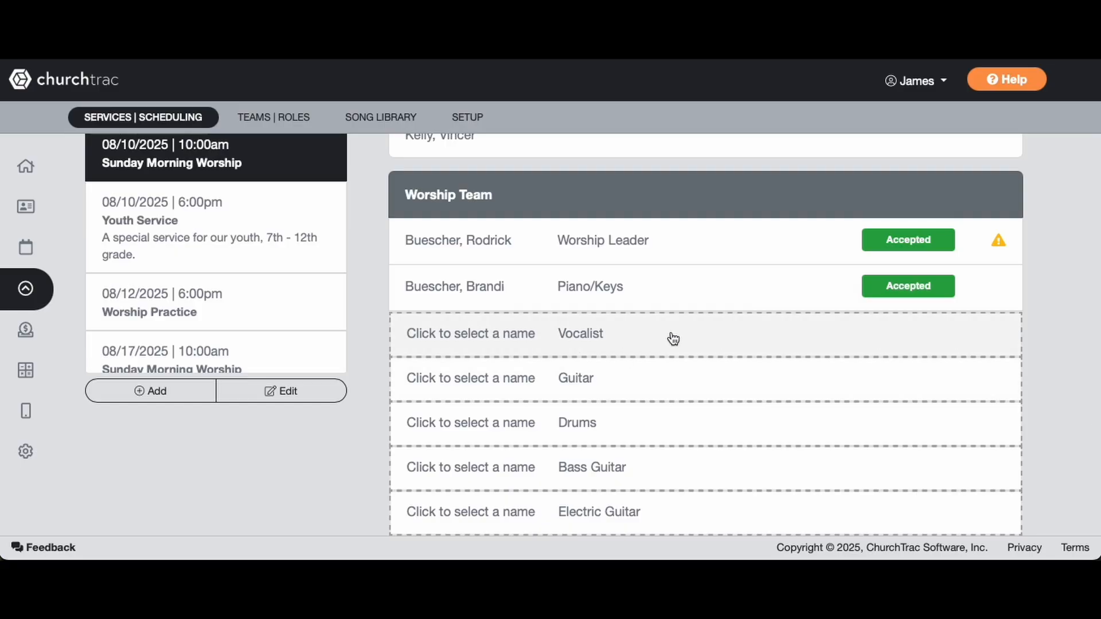
Show all teams available to add, examine the Worship Team's Vocalist candidates, and cancel without adding anyone.
scroll(899, 200, "up", 5)
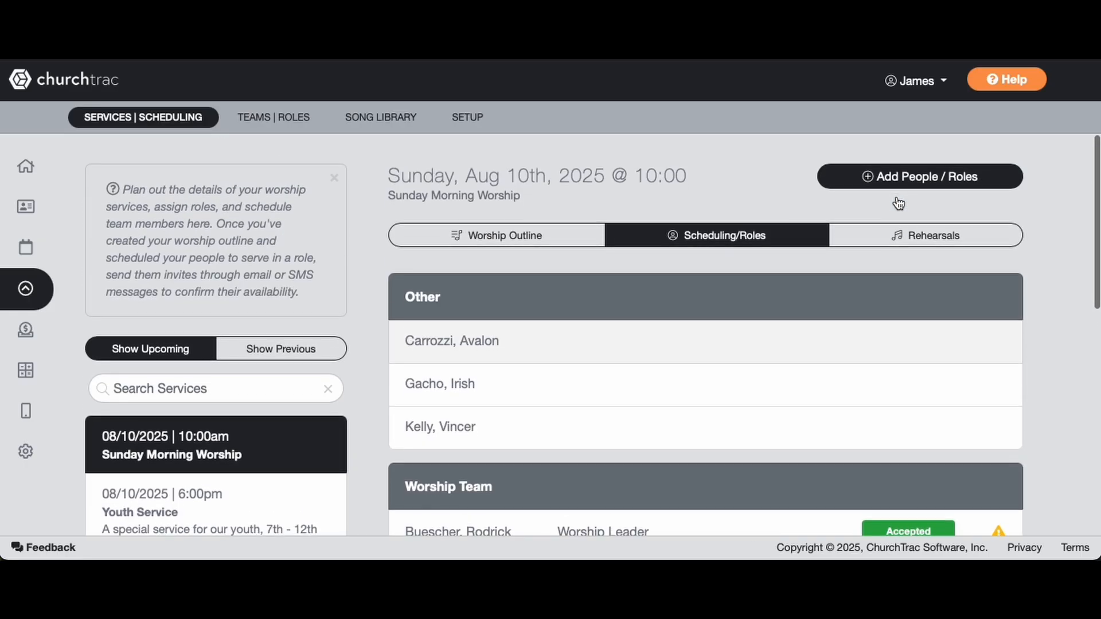
left_click(898, 179)
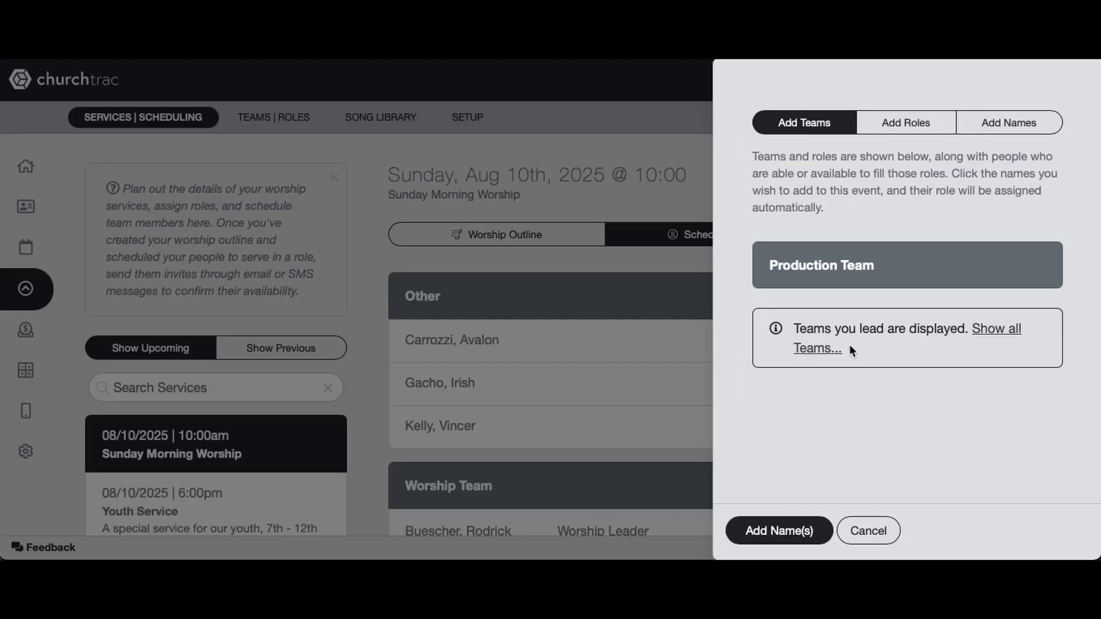
left_click(1009, 332)
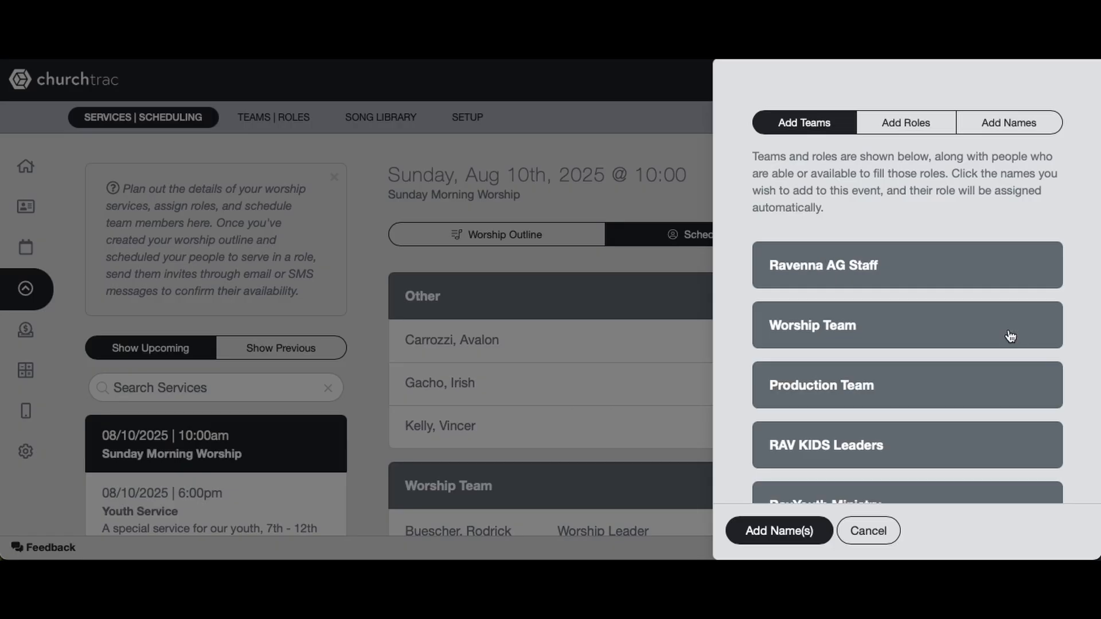
left_click(854, 334)
scroll(941, 405, "down", 10)
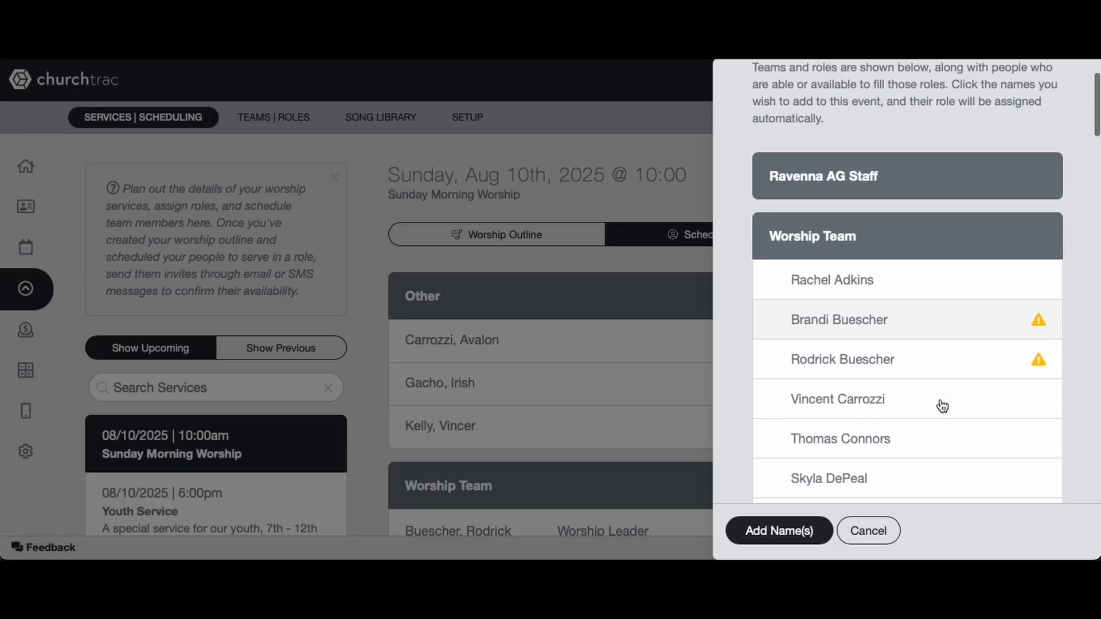
scroll(942, 406, "down", 5)
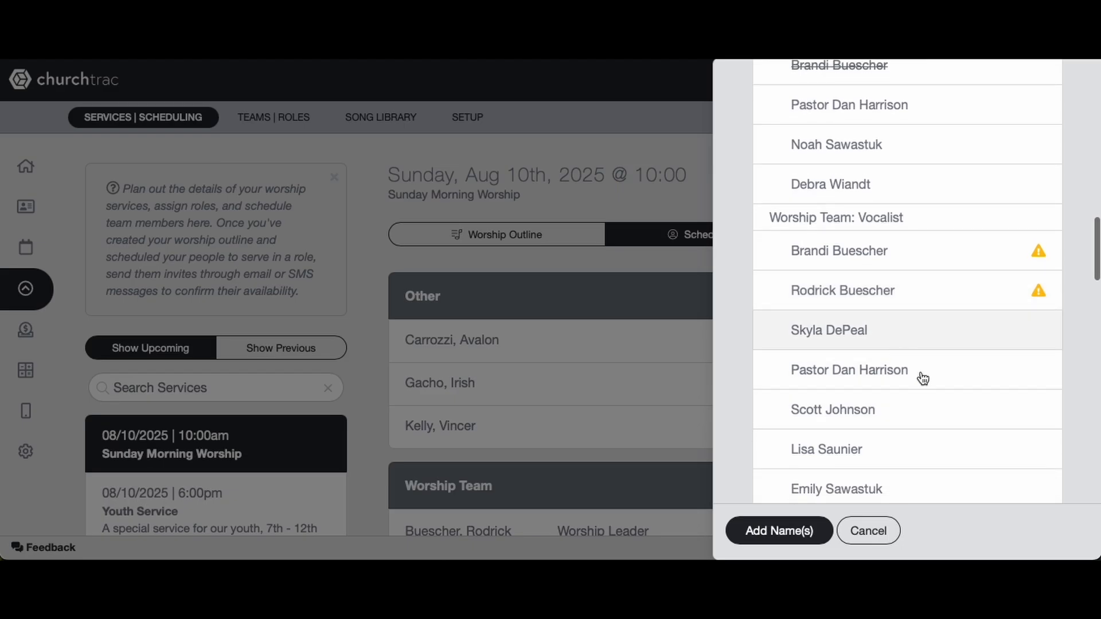
scroll(912, 427, "down", 1)
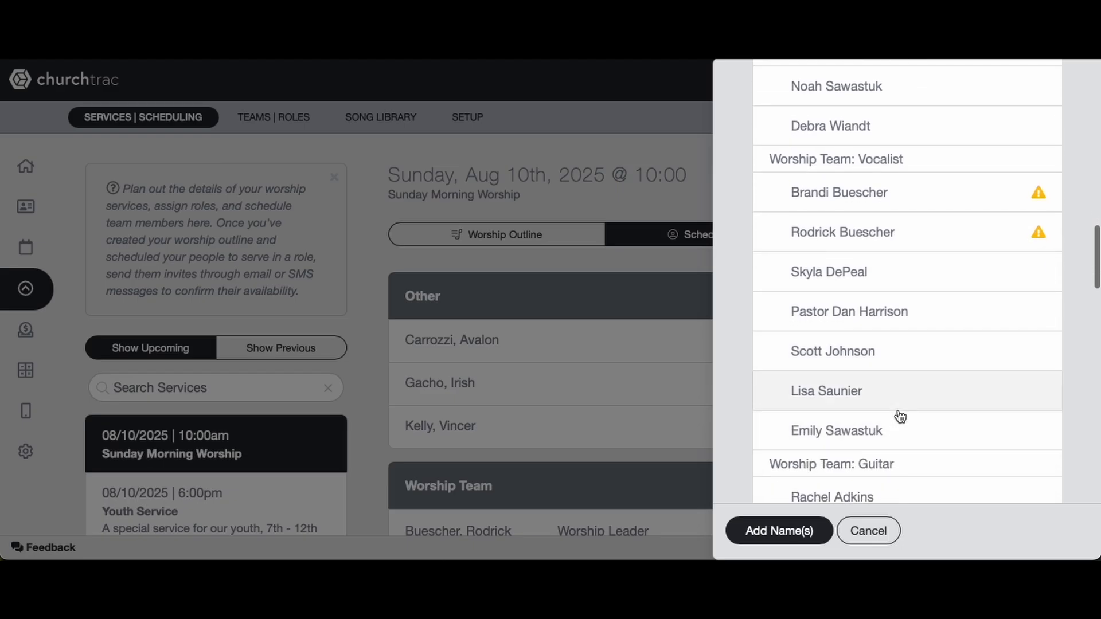
scroll(916, 371, "down", 1)
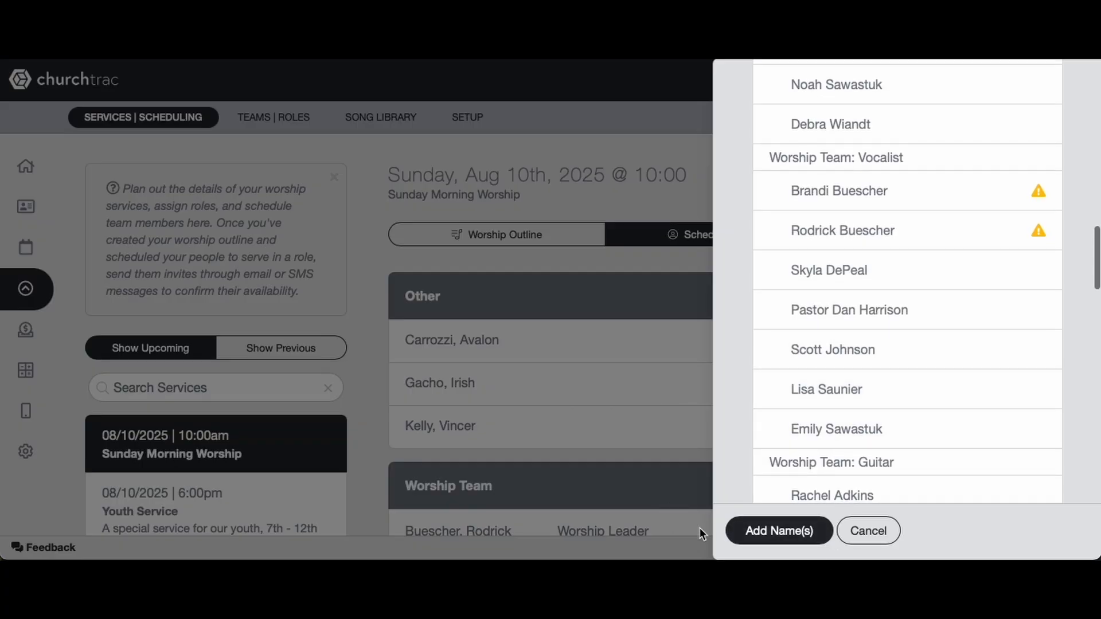
left_click(867, 531)
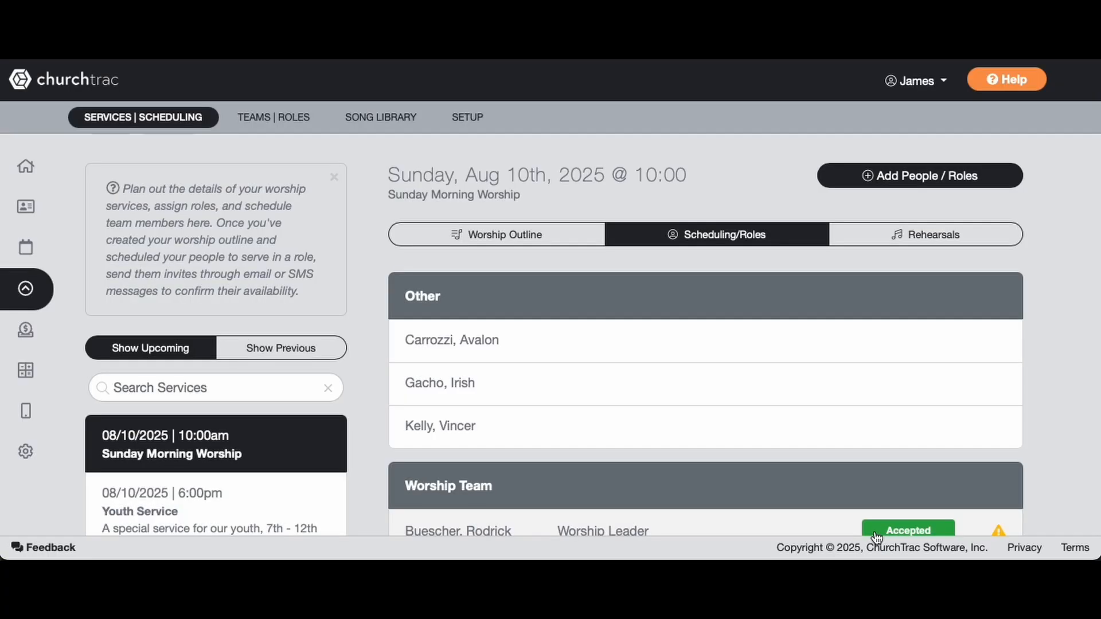
Look over the August 10 schedule down to the invite and team email options, and return to its beginning.
scroll(777, 476, "down", 10)
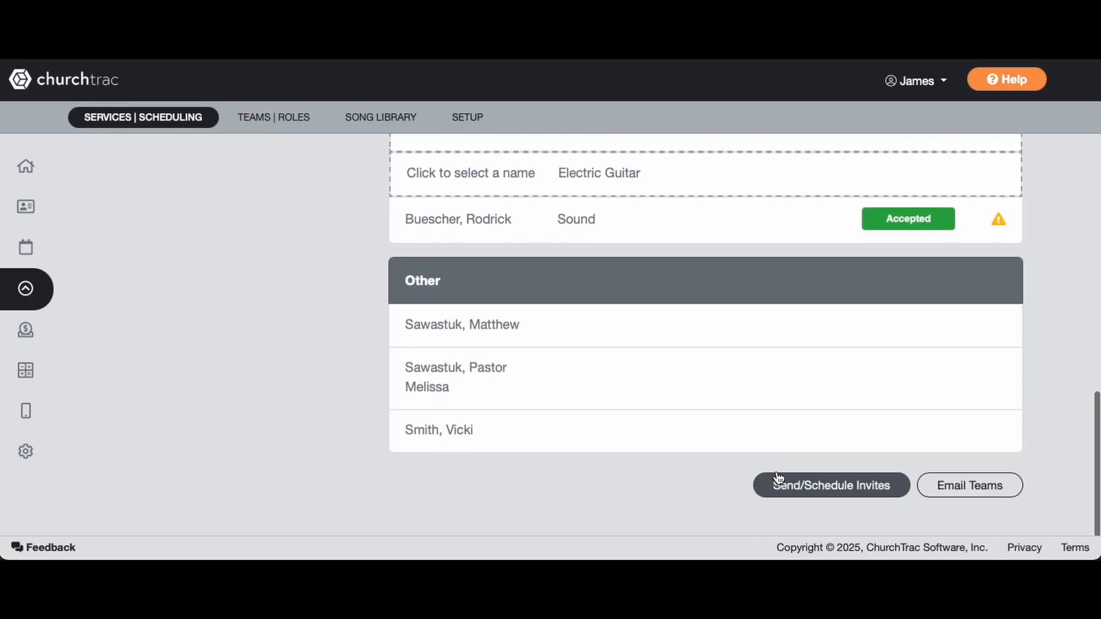
scroll(777, 476, "up", 6)
scroll(777, 474, "up", 5)
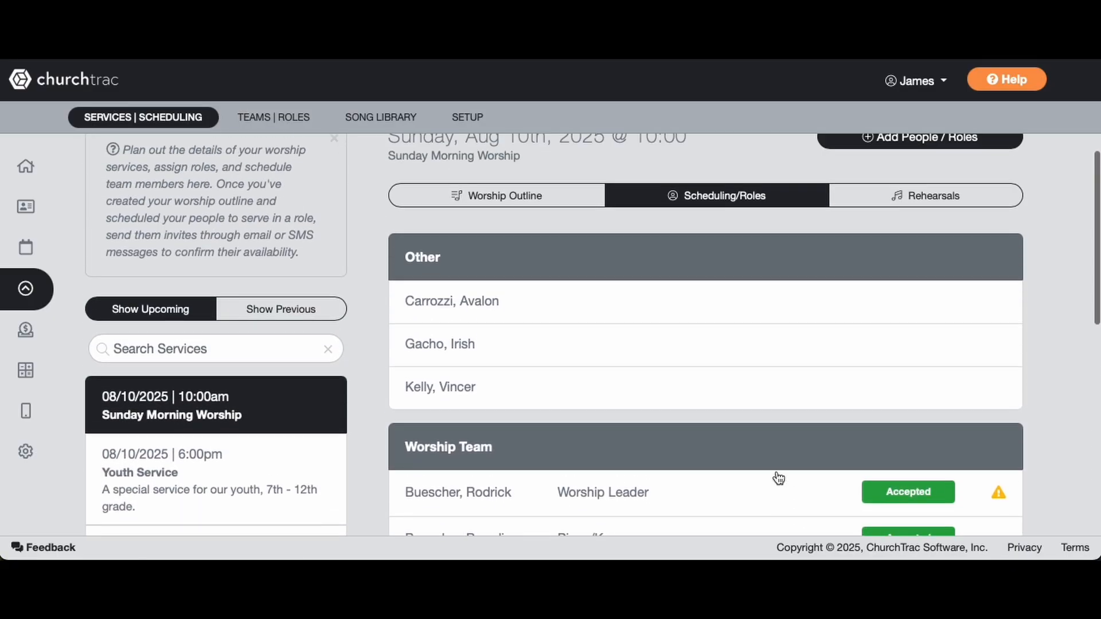